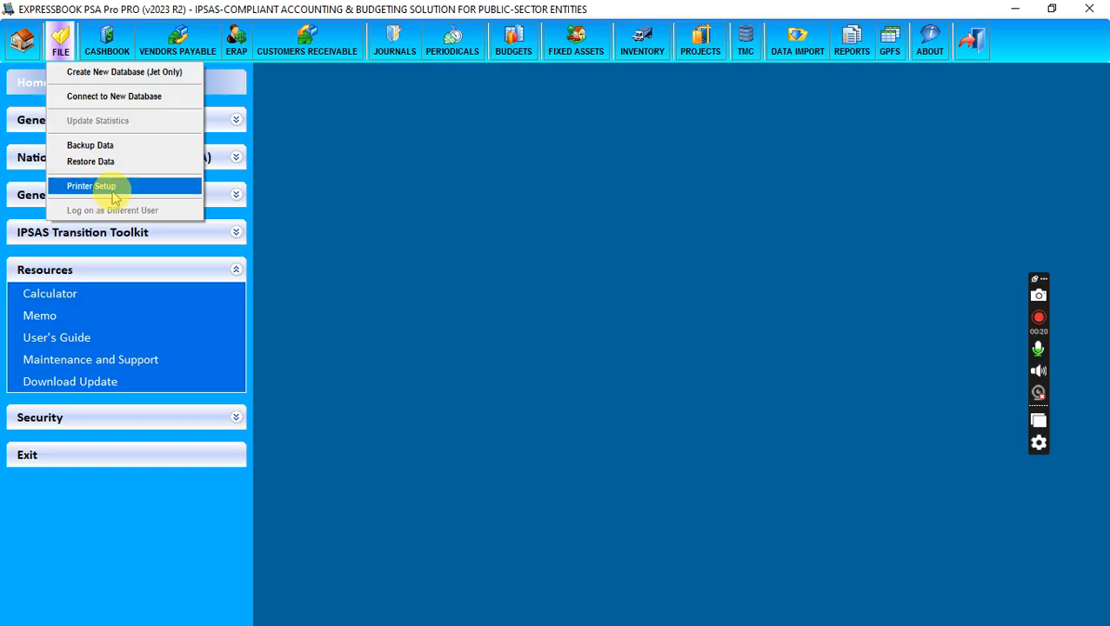
Step: Open the Cashbook module to view its functions, from cash control parameters to bank reconciliation, and close it
click(35, 36)
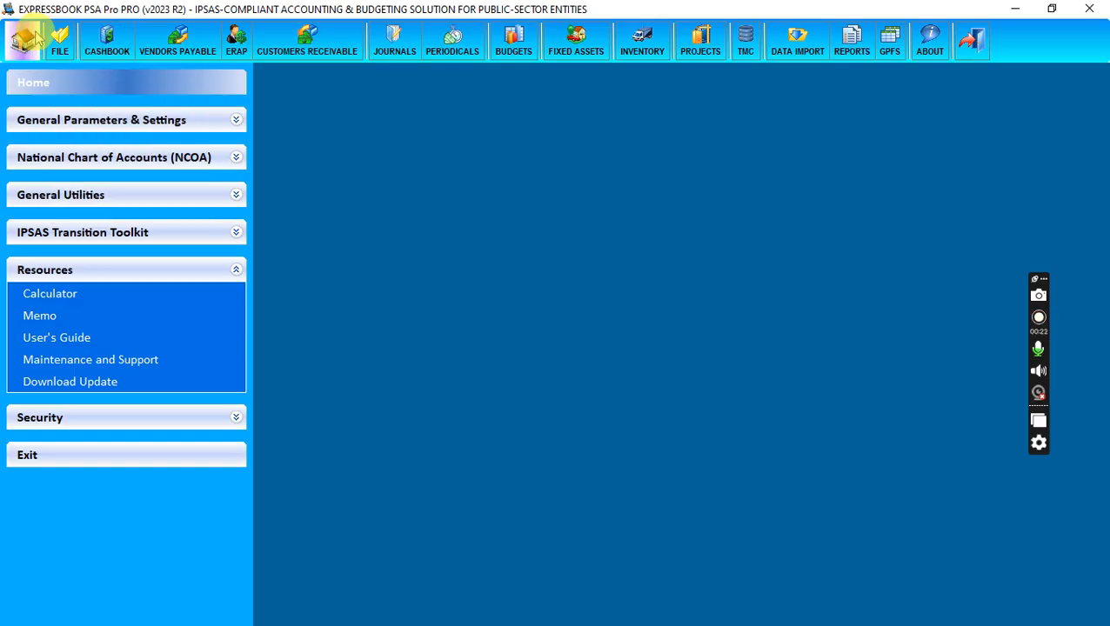
click(98, 43)
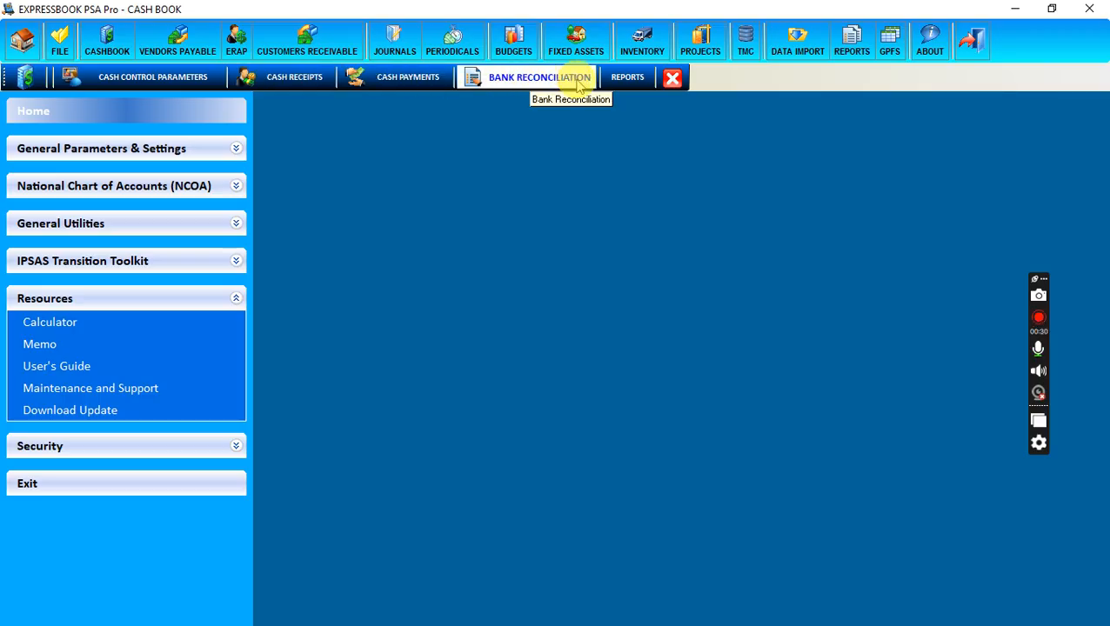
click(675, 78)
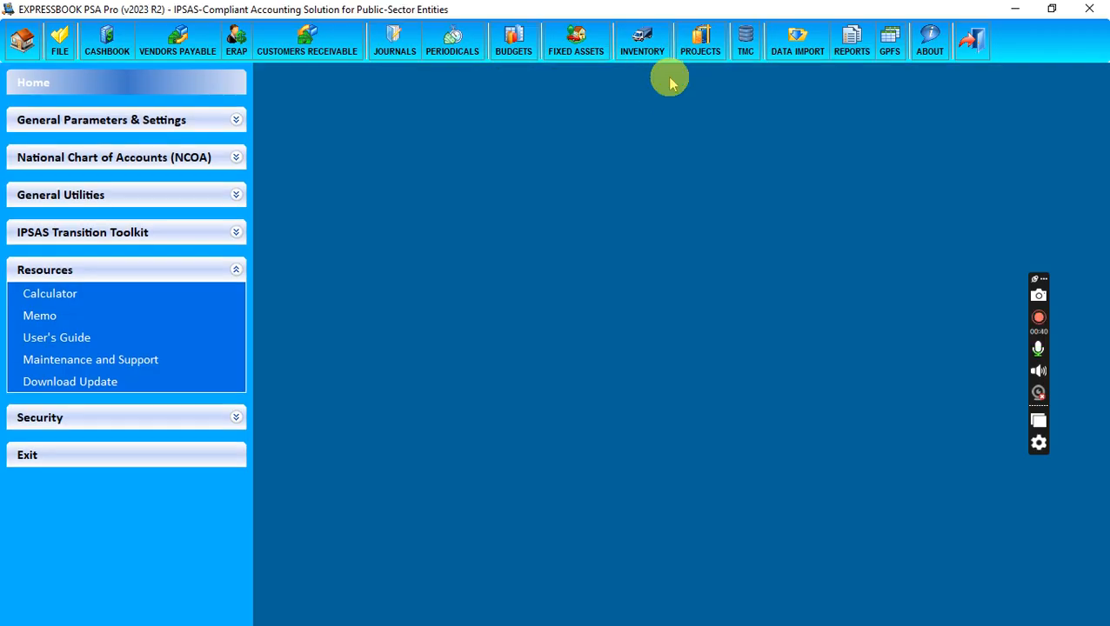
Step: Open the Vendors Payable module to view its registration, invoice and payment functions, and close it
click(168, 51)
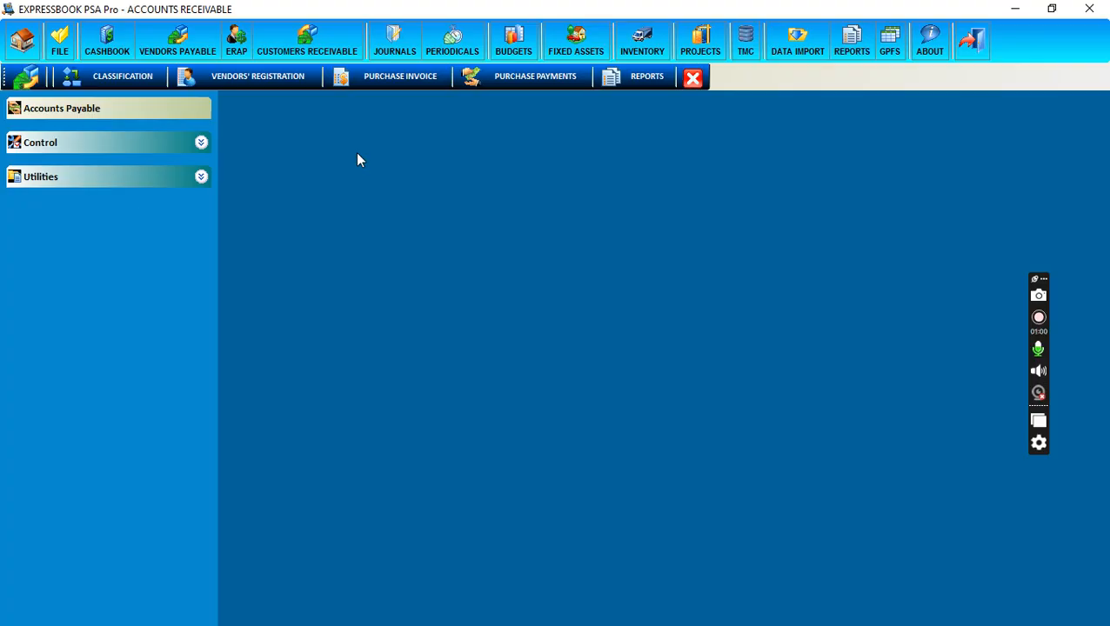
click(292, 126)
click(308, 195)
click(297, 171)
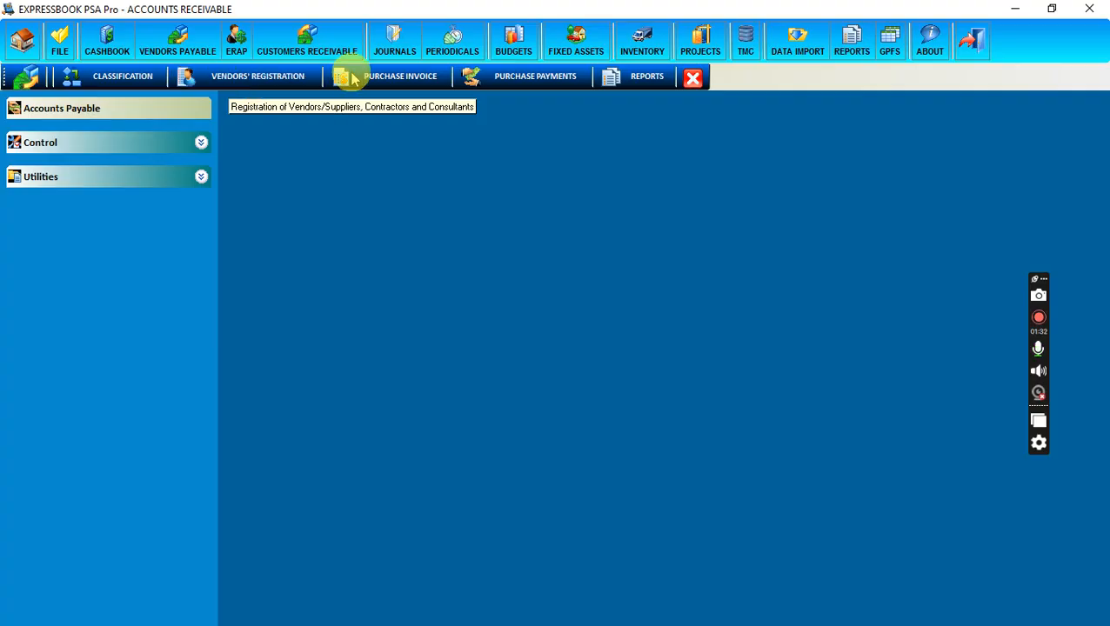
click(693, 78)
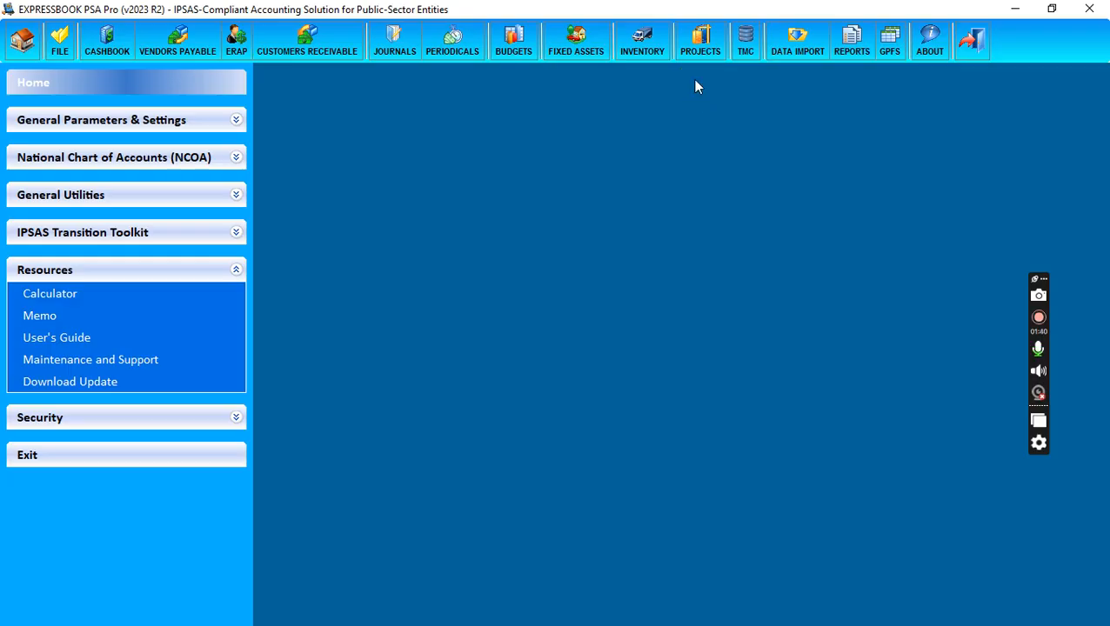
Step: Open the ERAP employees' details setup, view existing employee records in the list, and close the form
click(238, 50)
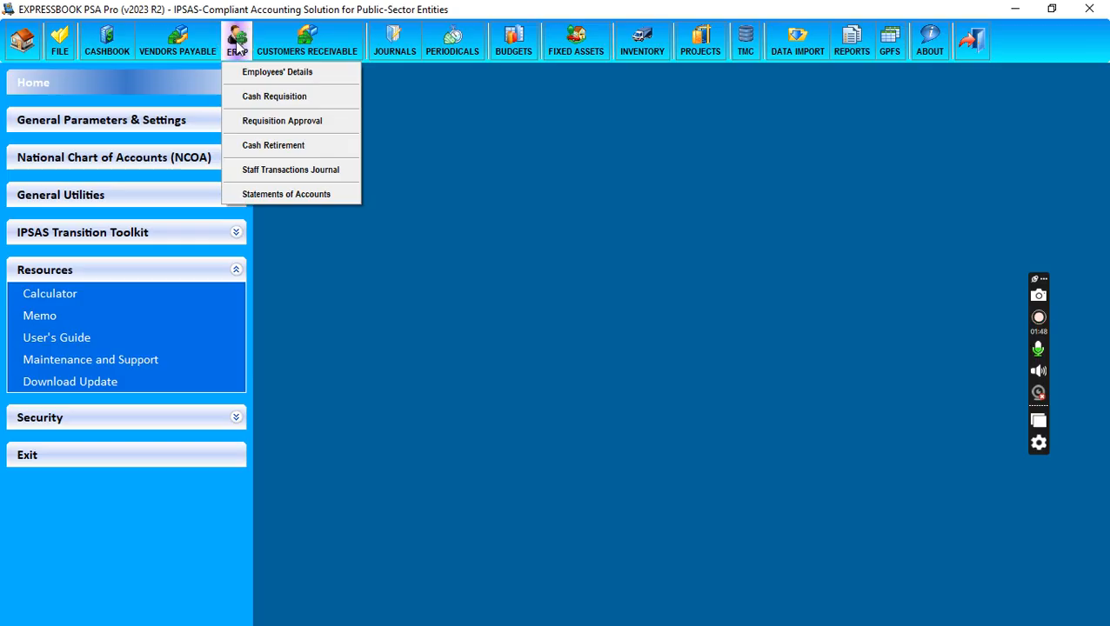
click(252, 76)
click(252, 76)
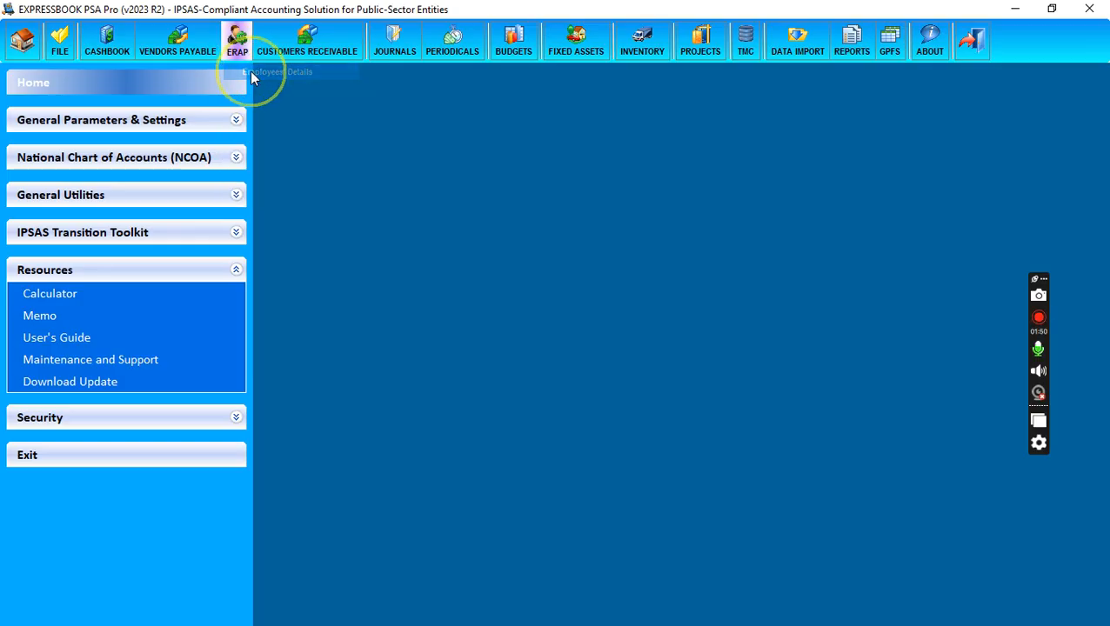
click(441, 435)
click(459, 384)
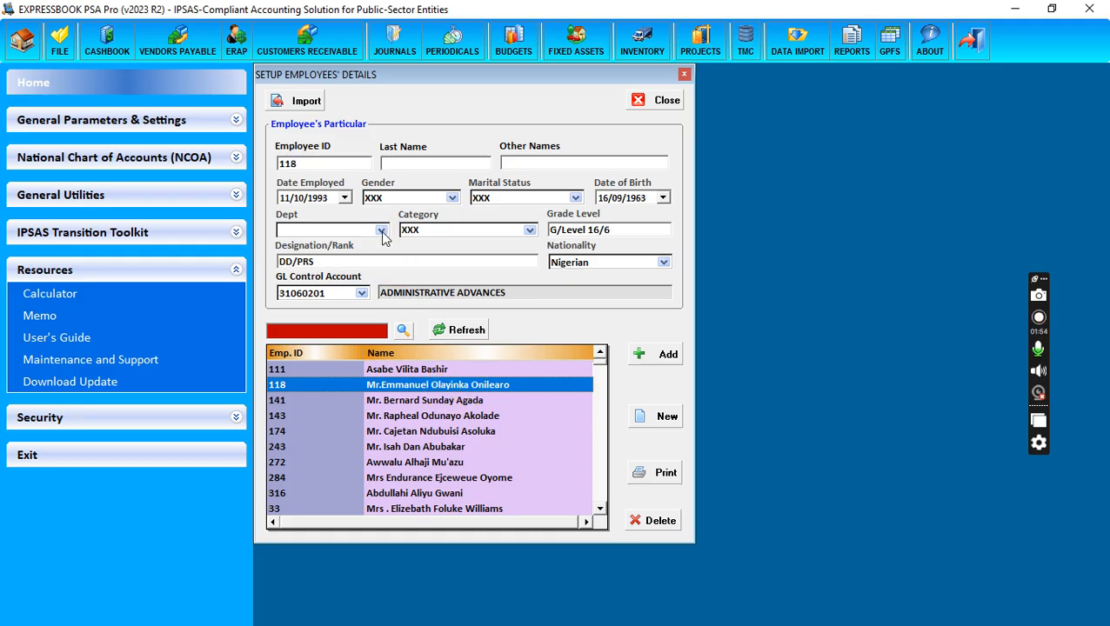
click(422, 415)
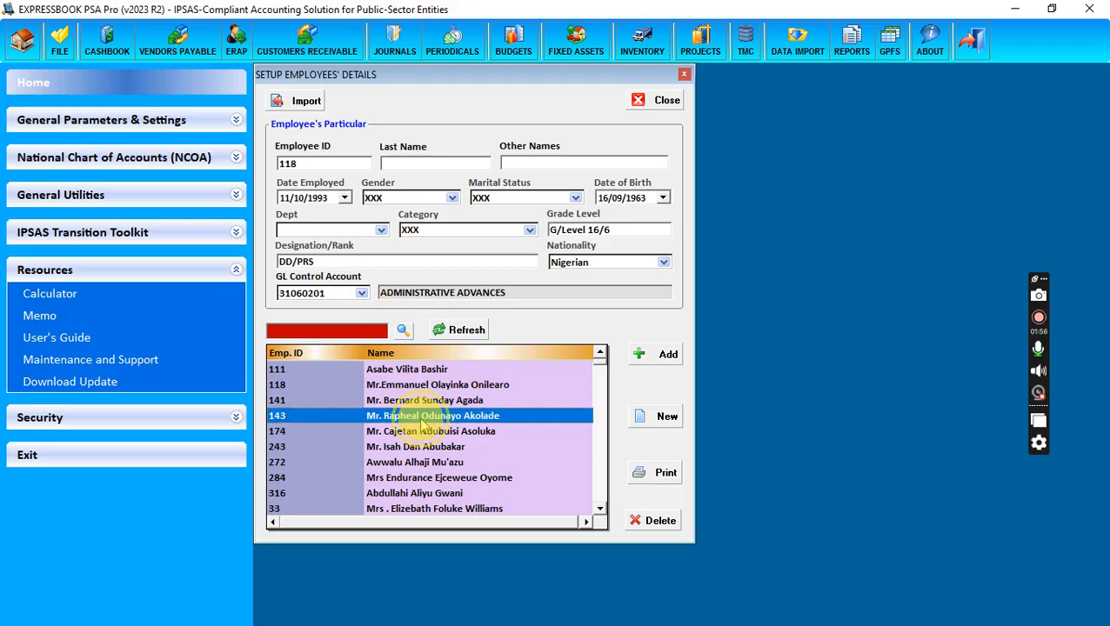
click(637, 102)
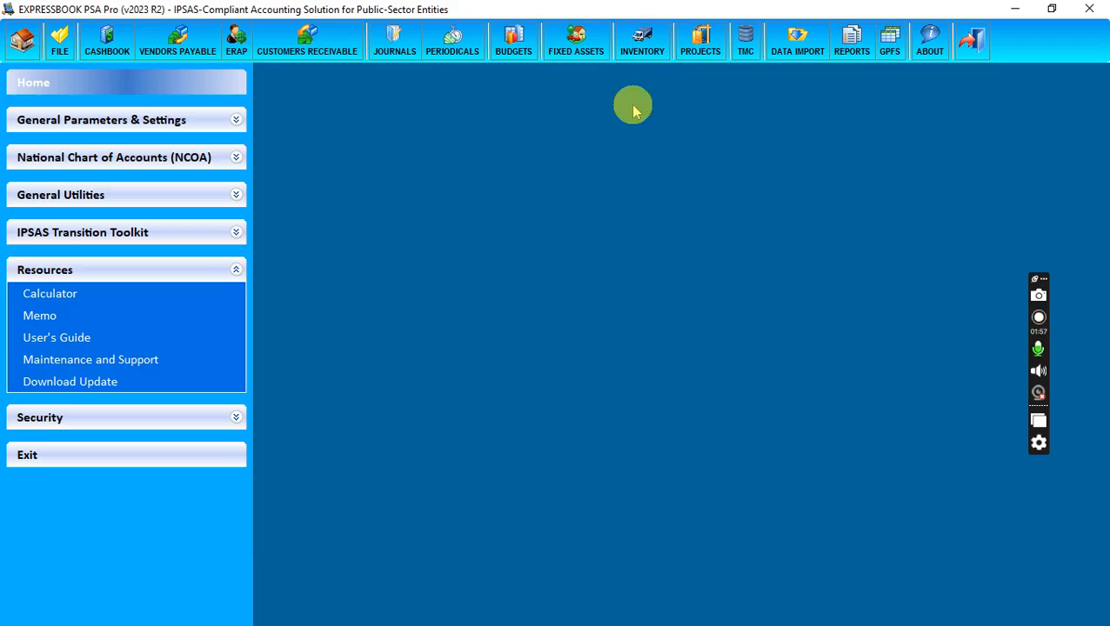
Step: Open the ERAP cash requisition form, view its approval and archive pages, and close it
click(238, 42)
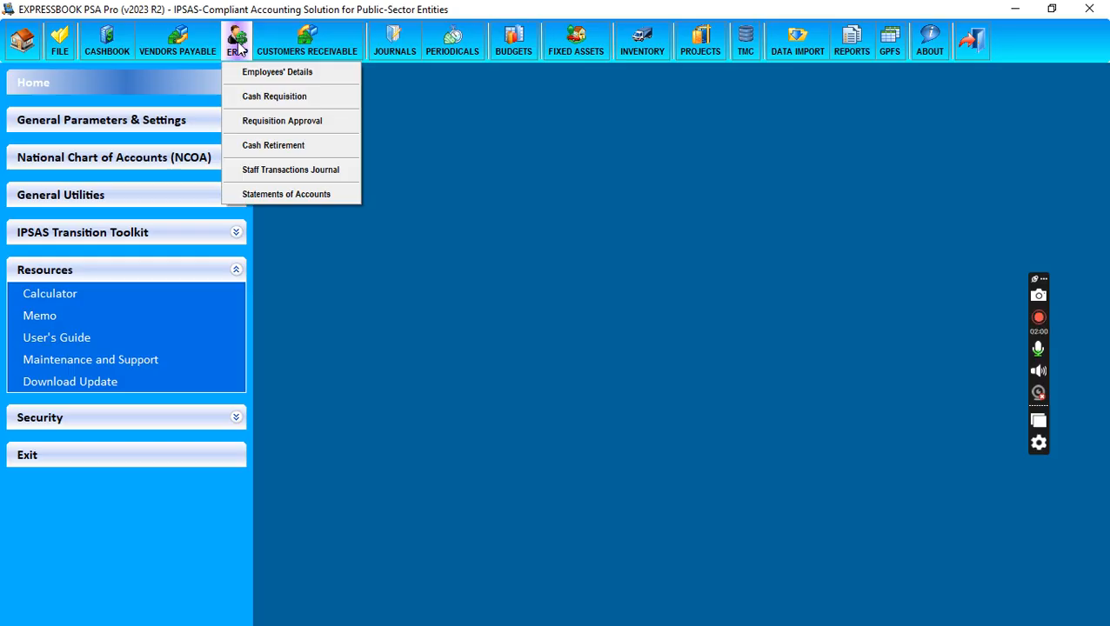
click(263, 99)
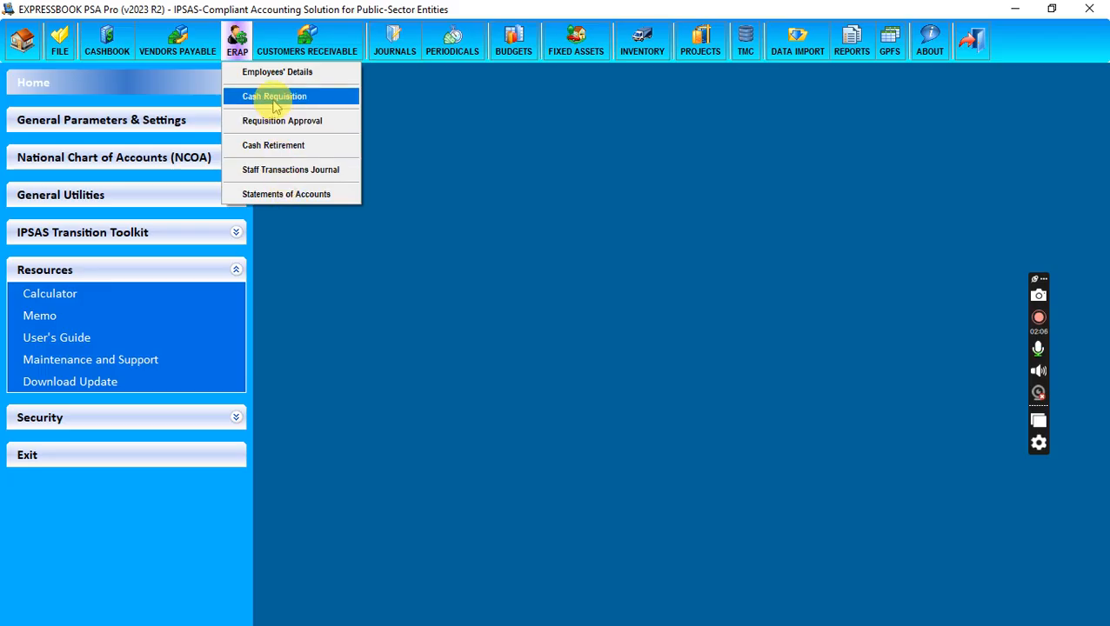
click(273, 97)
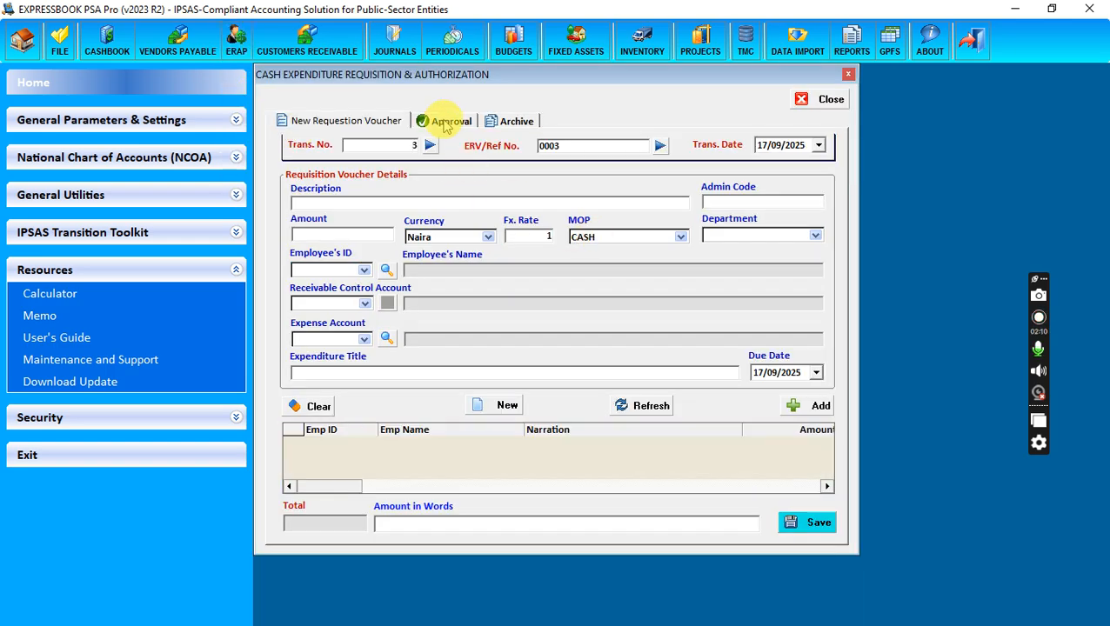
click(441, 122)
click(510, 128)
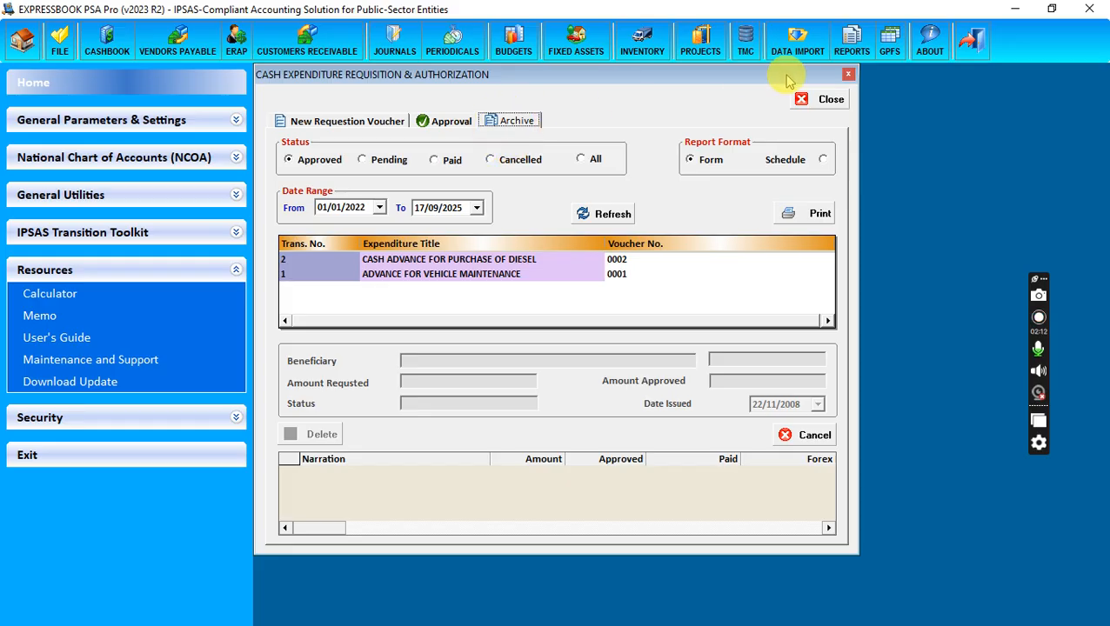
click(801, 99)
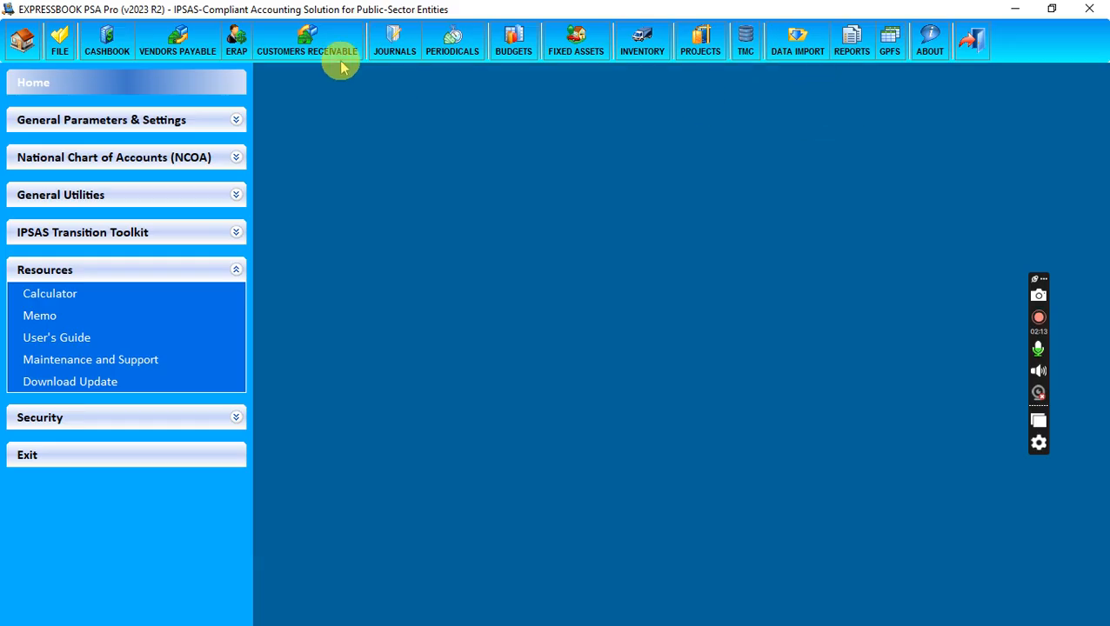
Step: Open the ERAP cash retirement voucher to view its fields, and close it
click(238, 54)
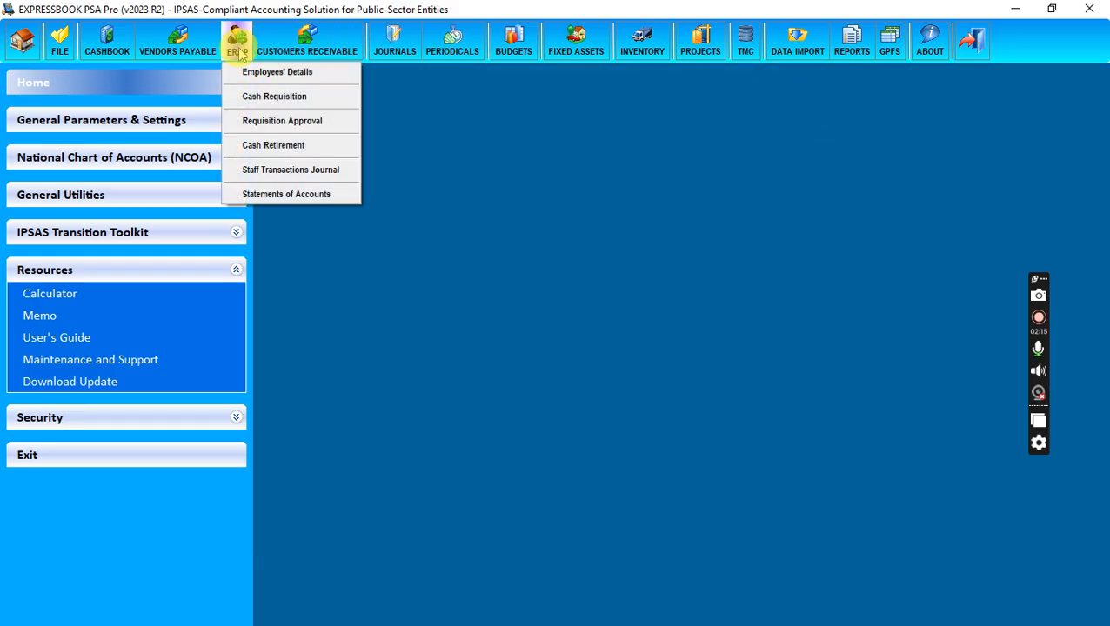
click(275, 144)
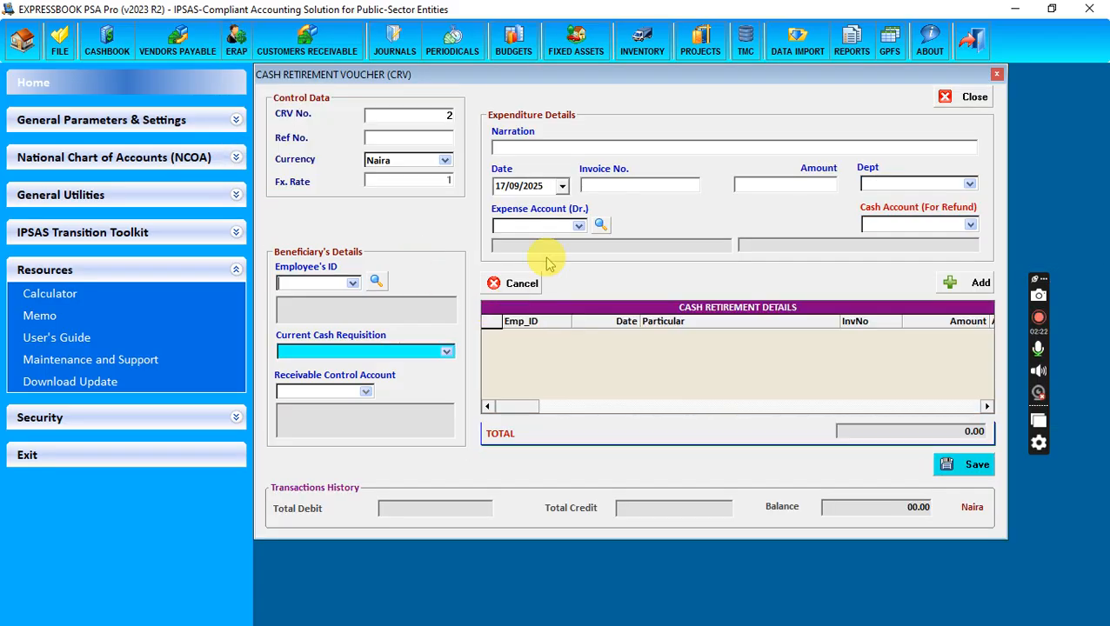
click(961, 96)
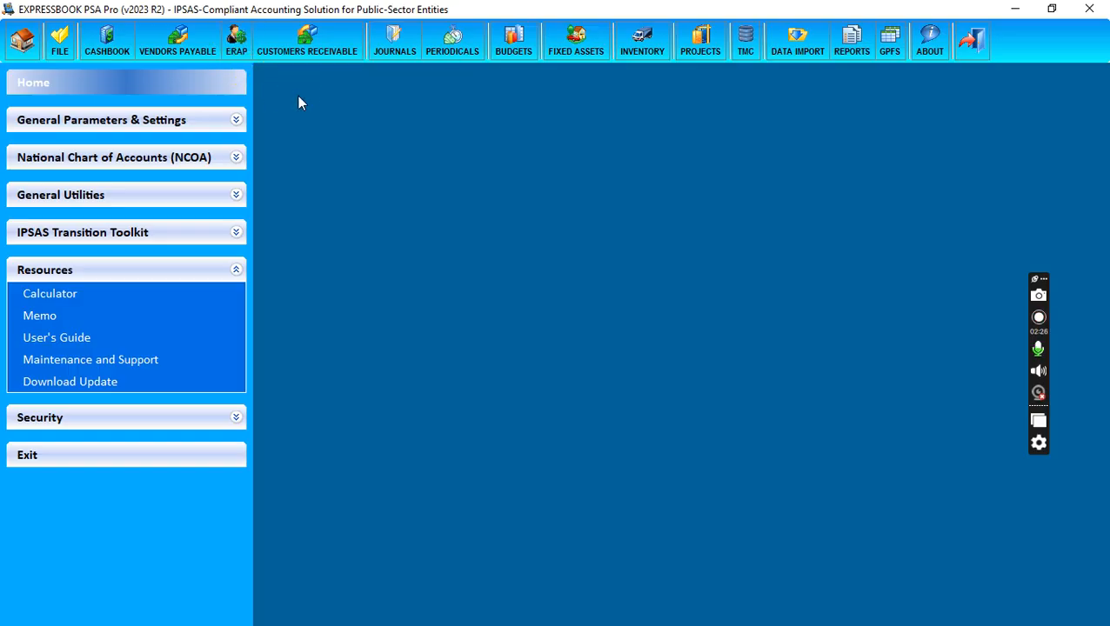
Step: Open the Customers Receivable module, examine its Control and Utilities functions, and close the module
click(317, 52)
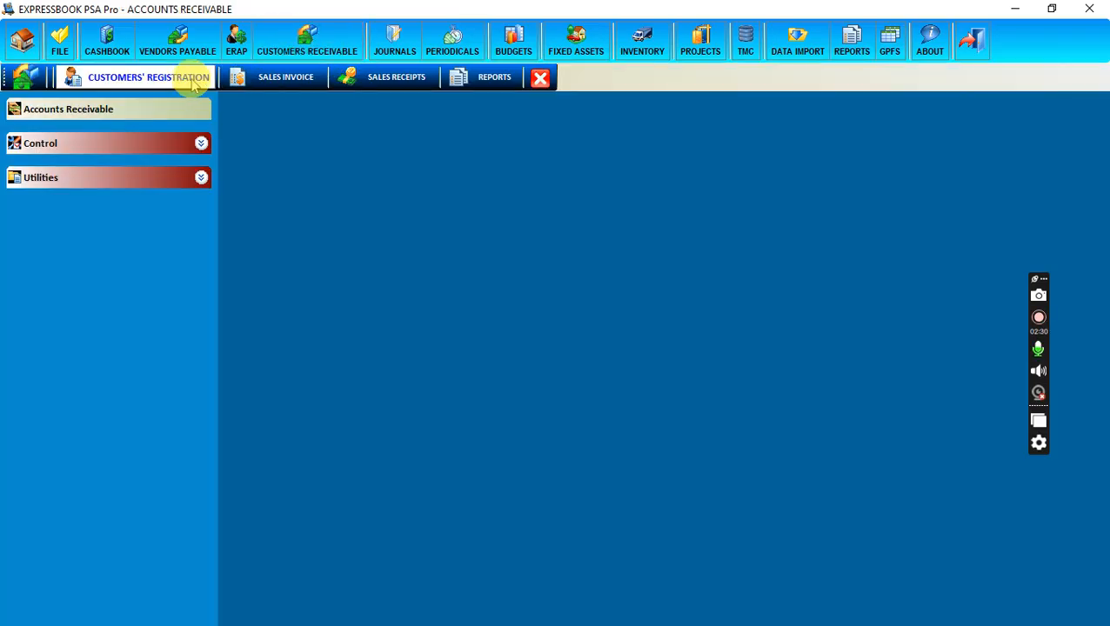
click(201, 144)
click(201, 144)
click(200, 144)
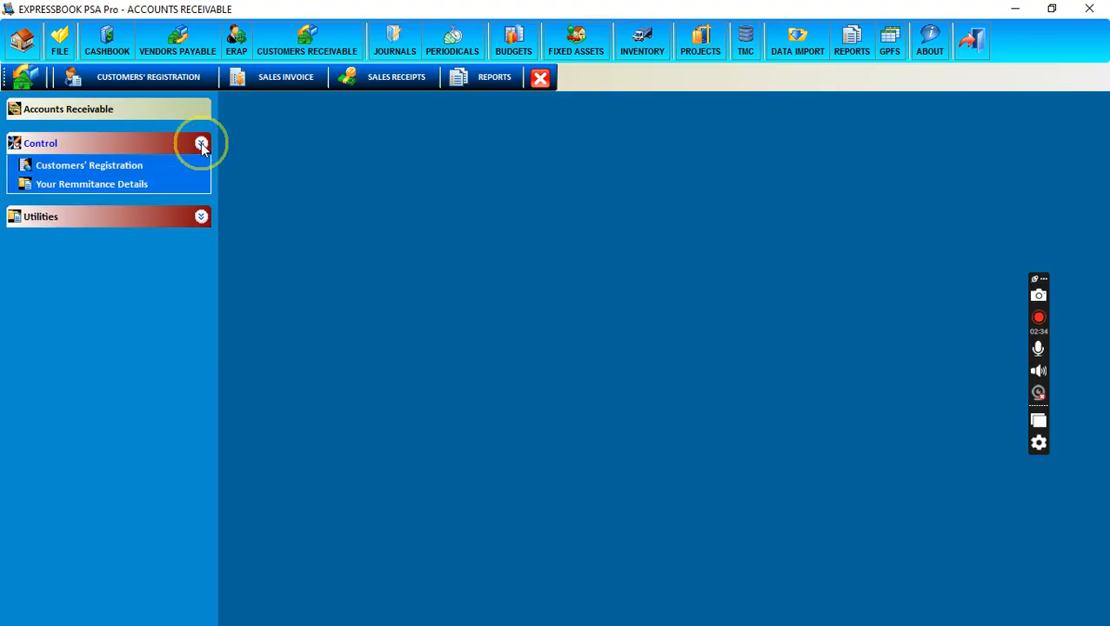
click(201, 233)
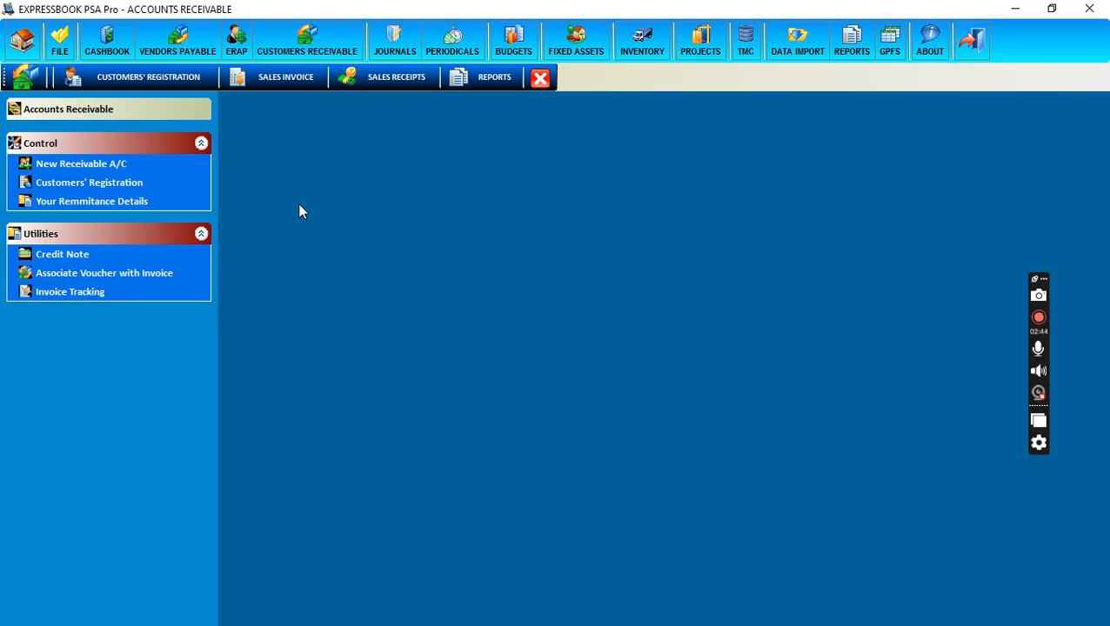
click(201, 233)
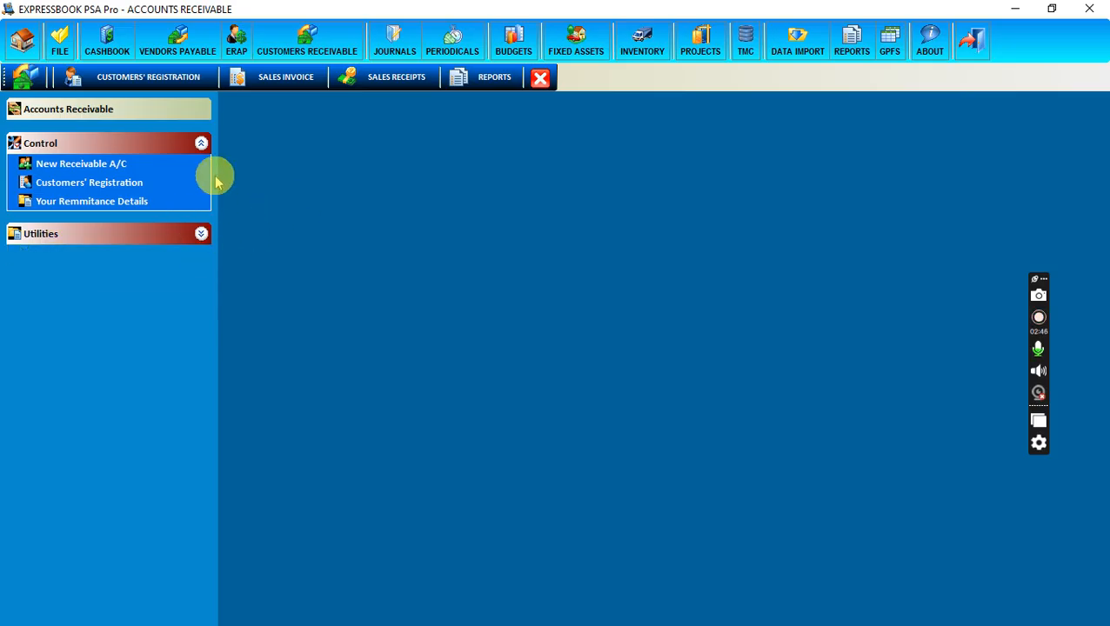
click(201, 143)
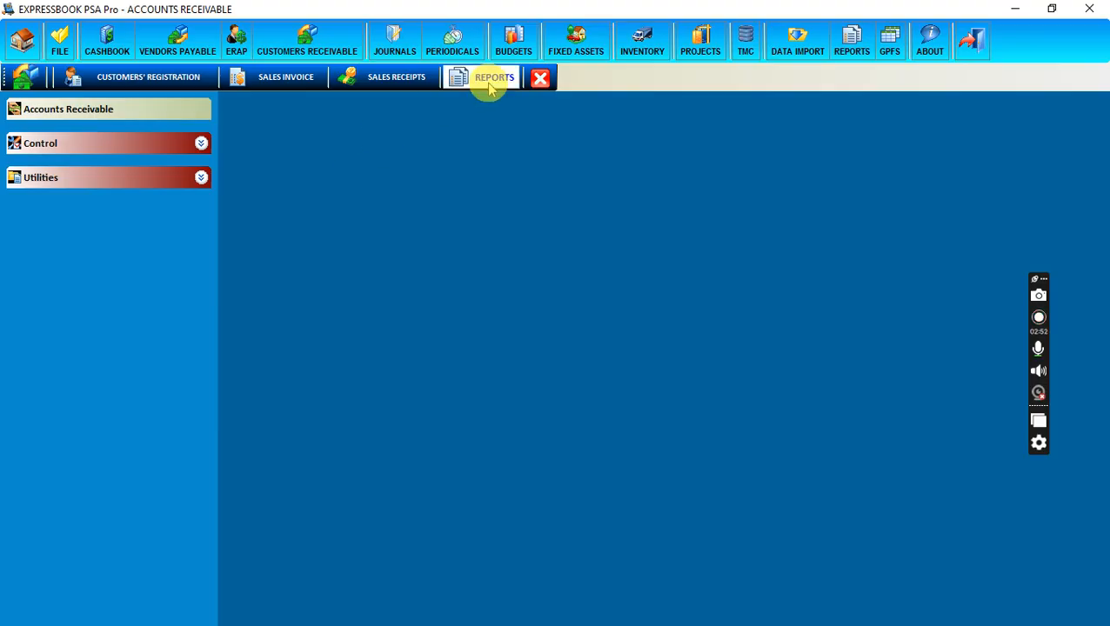
click(540, 79)
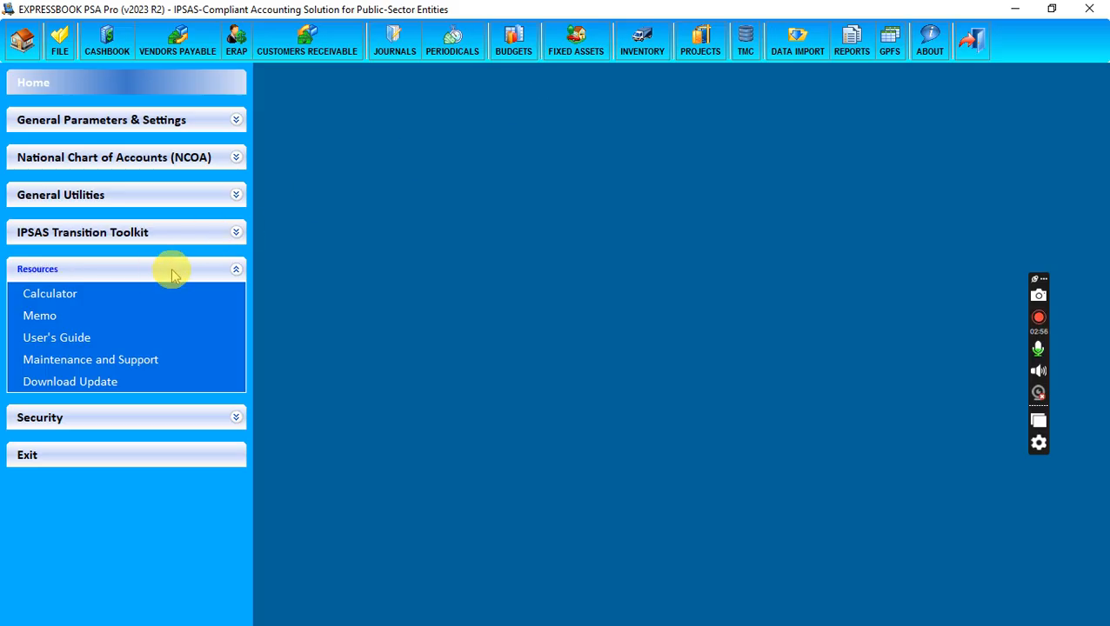
Step: Collapse the Resources section, and view the available journal types and the Standard Journal voucher form
click(236, 271)
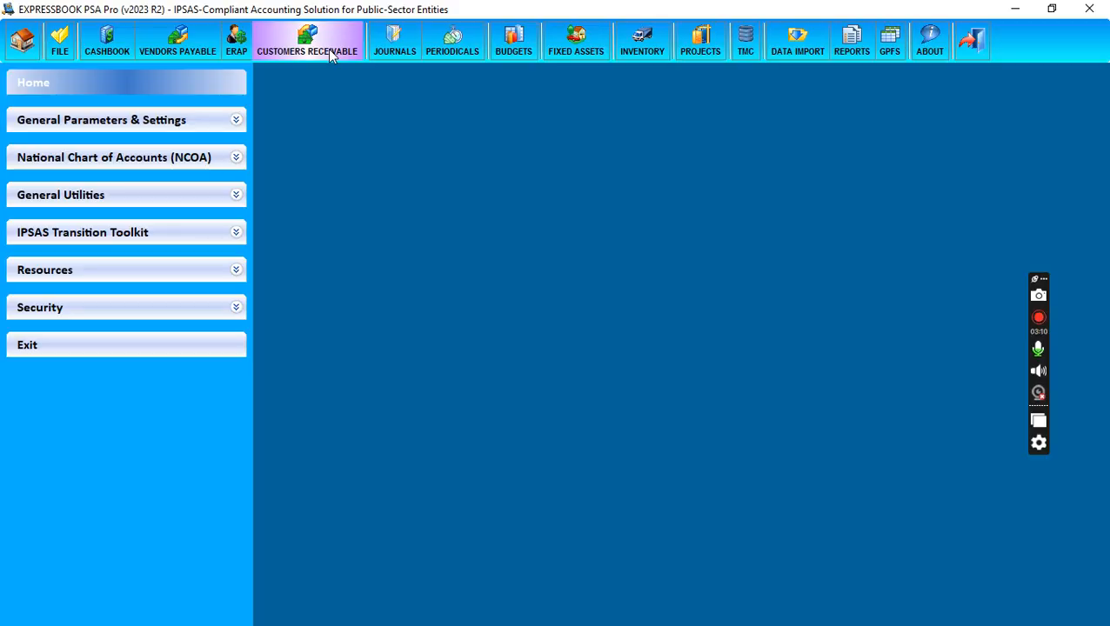
click(396, 50)
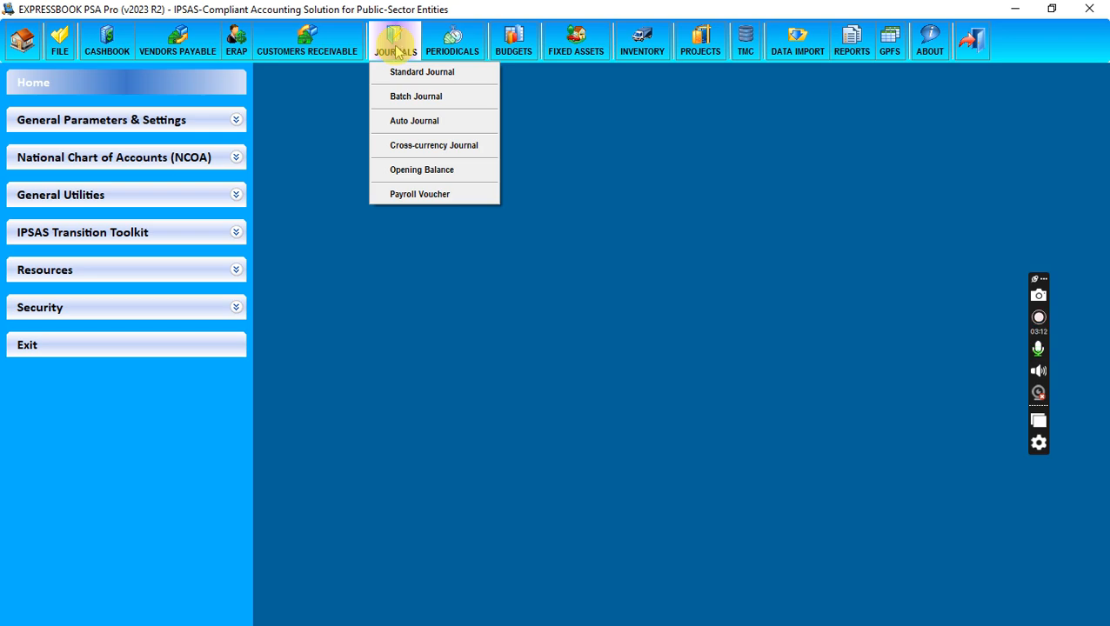
click(399, 72)
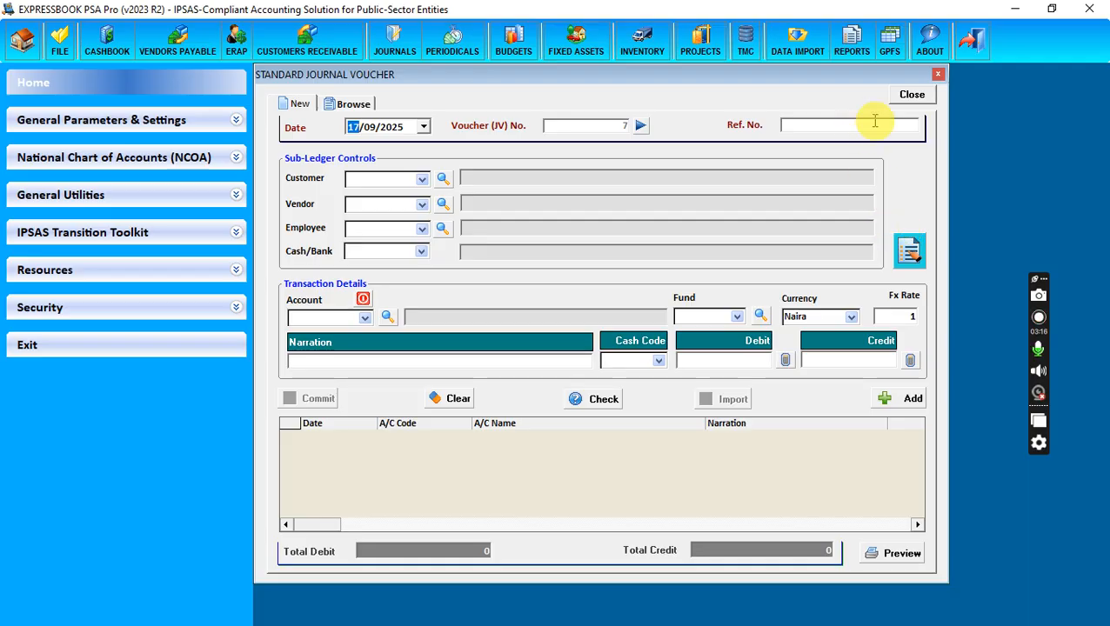
click(910, 94)
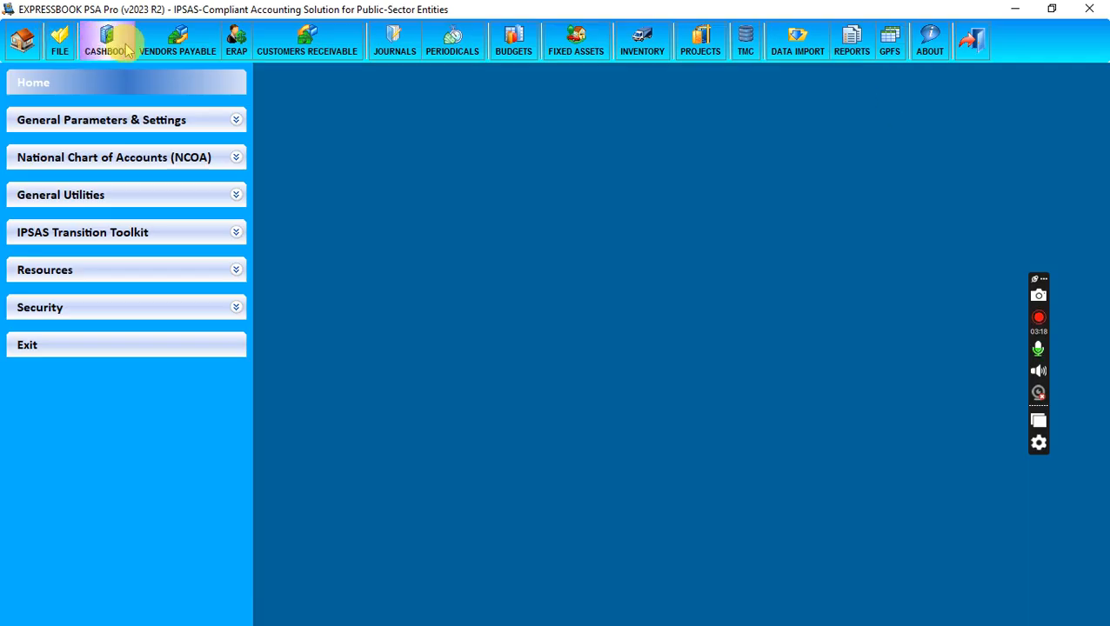
click(402, 56)
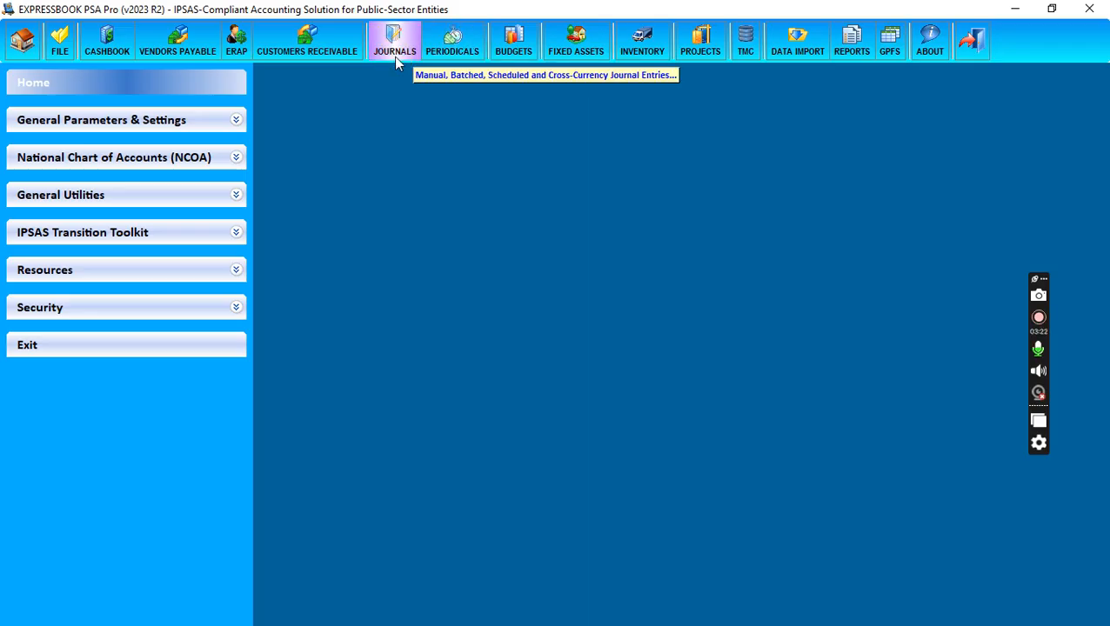
click(451, 107)
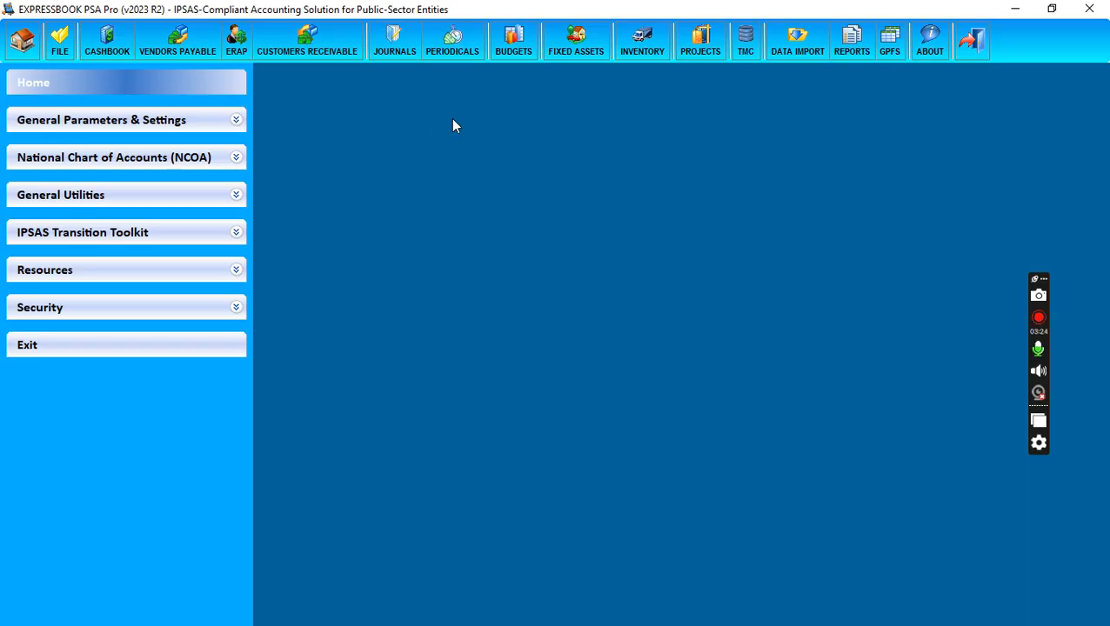
Step: View the Periodicals options for prepaid expense and unearned income, and list the Budgets options
click(453, 45)
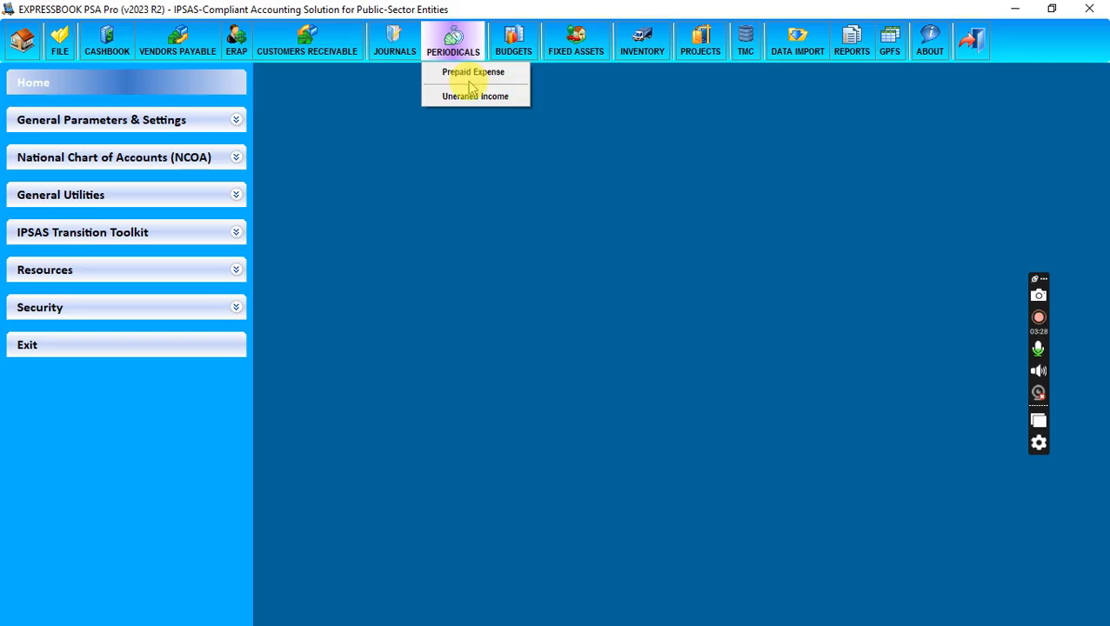
click(472, 74)
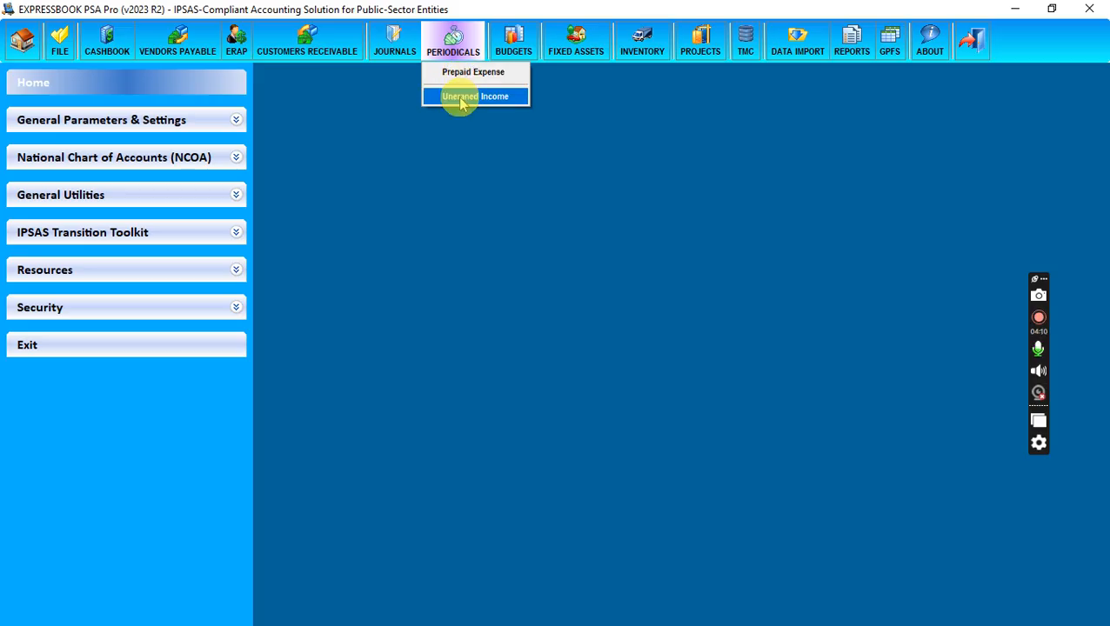
click(537, 140)
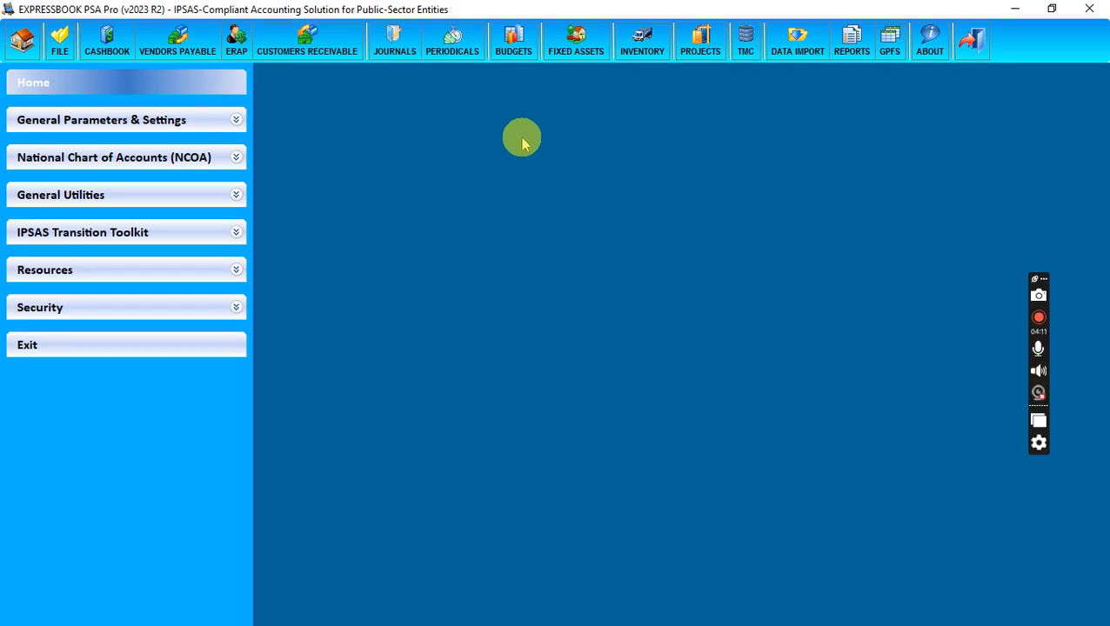
click(514, 51)
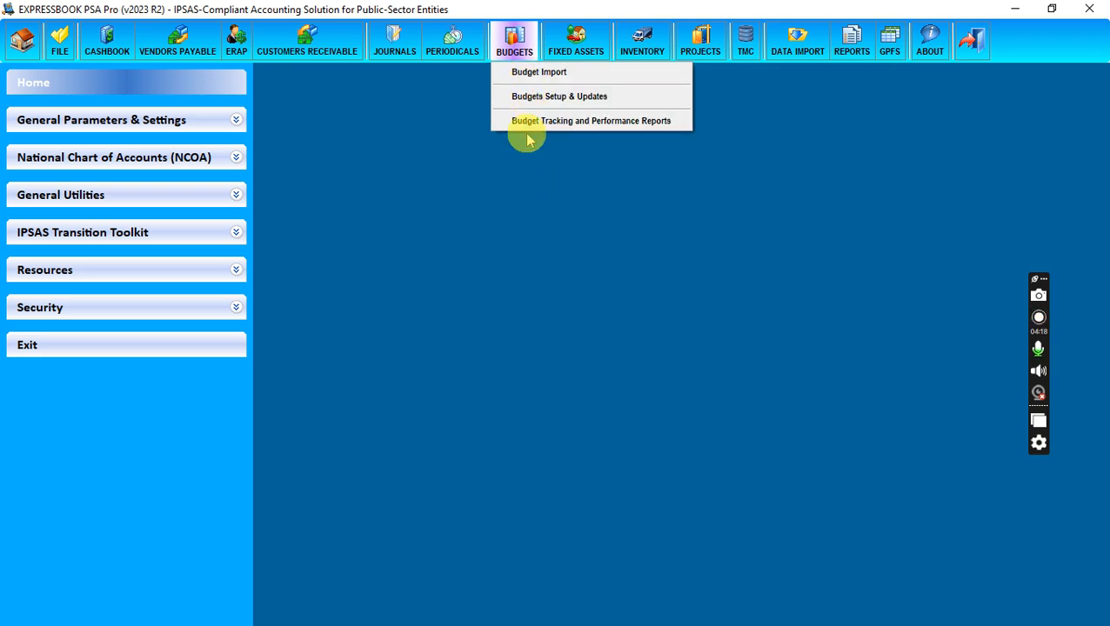
Step: View the Budget Import form, then examine the original budget estimates in Budgets Setup & Updates, closing each form
click(533, 73)
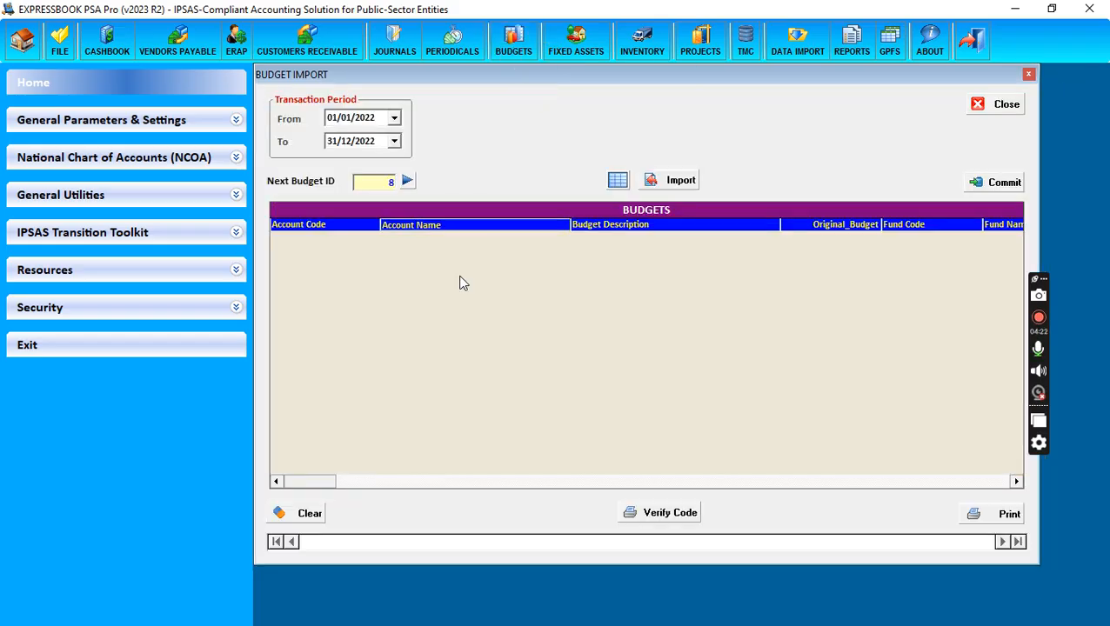
click(979, 105)
click(514, 40)
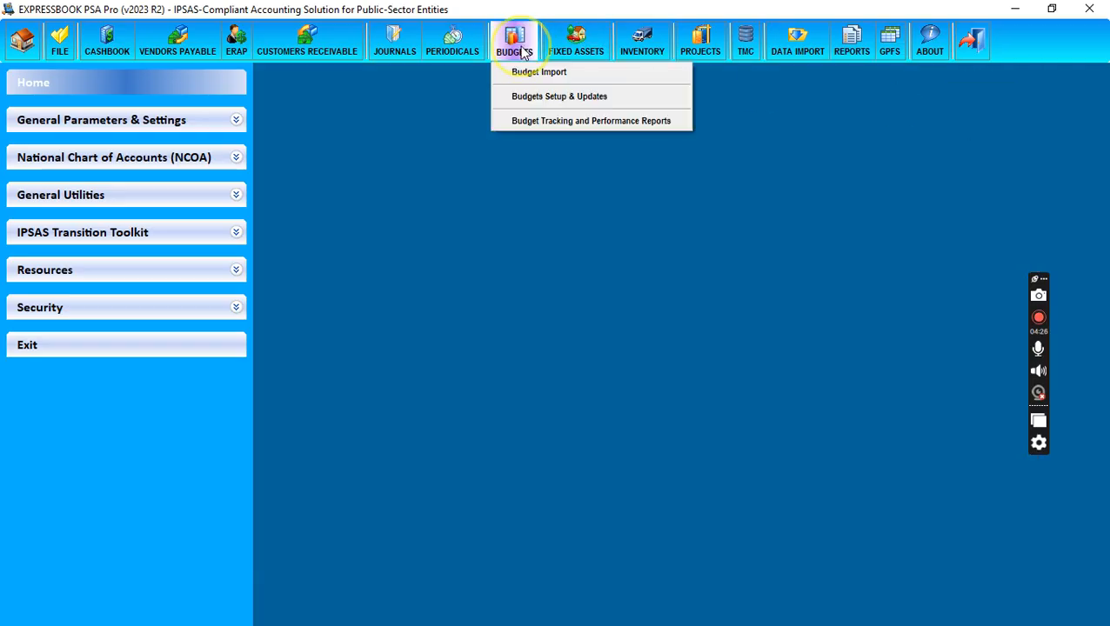
click(525, 102)
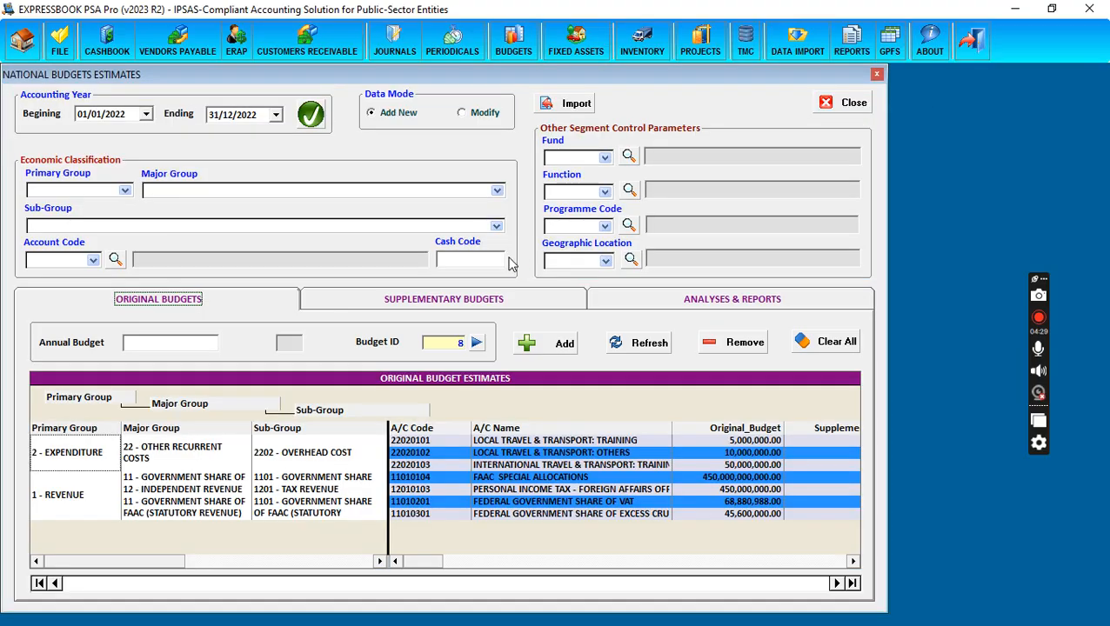
click(513, 452)
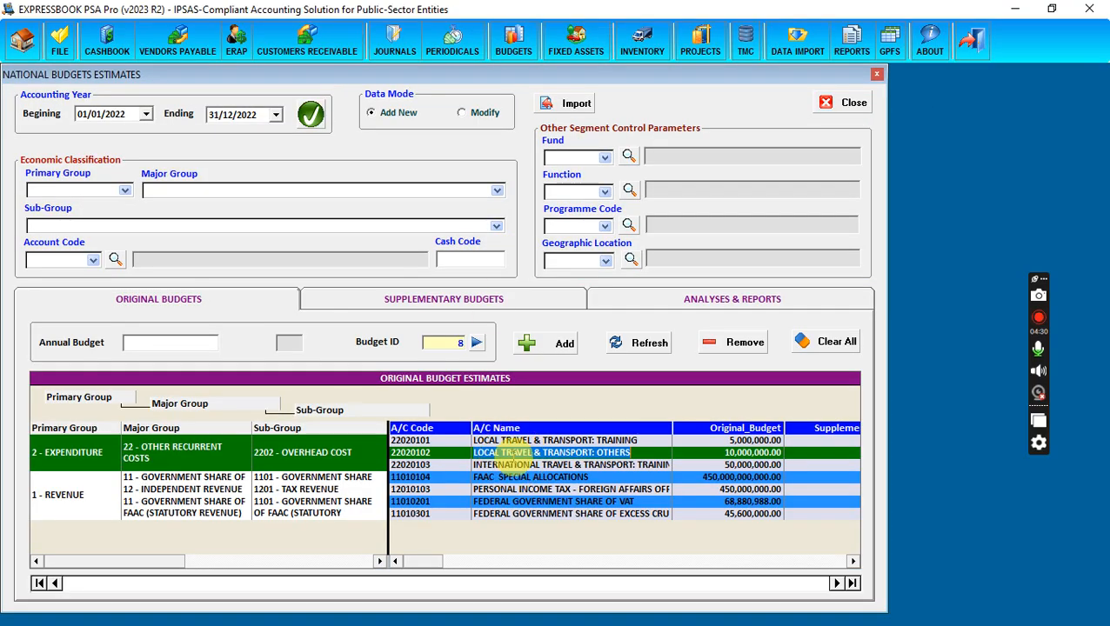
click(513, 476)
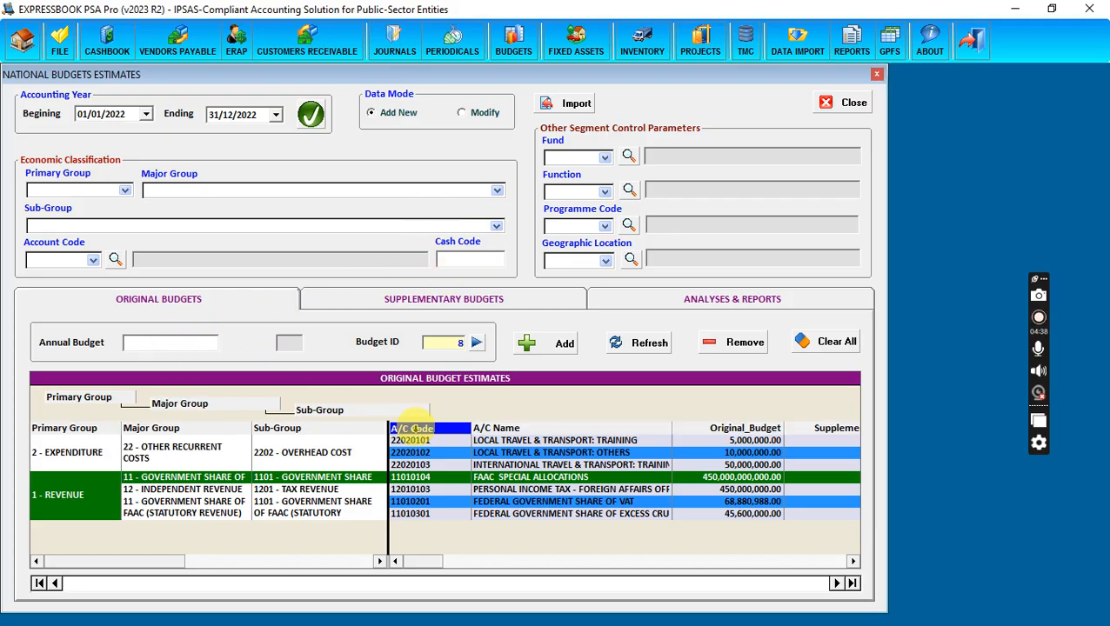
click(452, 464)
click(831, 102)
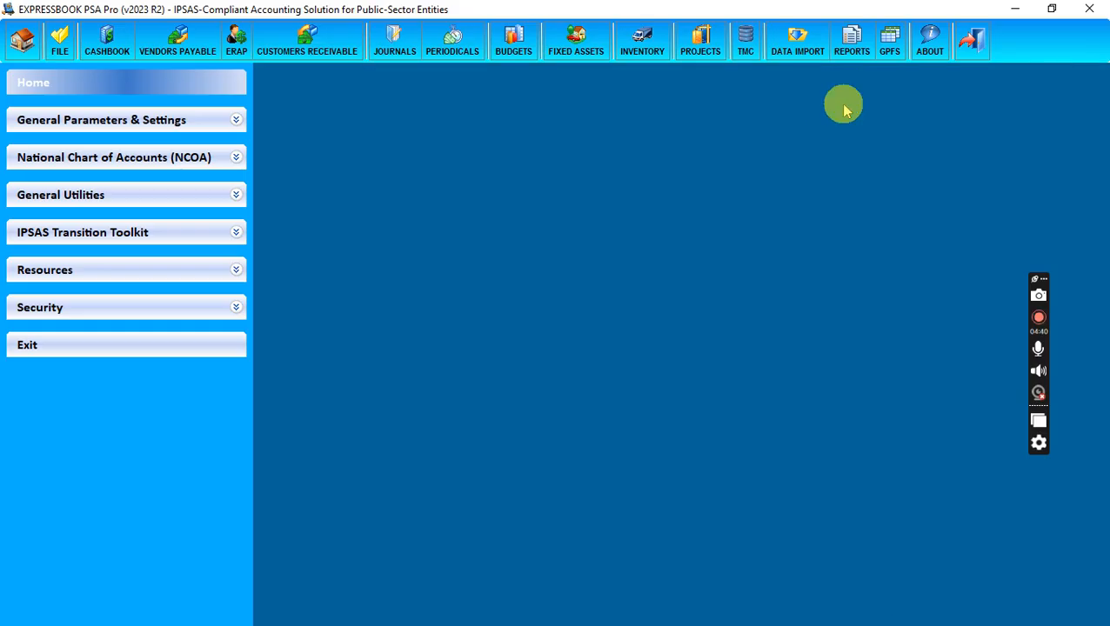
Step: Open Budget Tracking and Performance Reports, and examine the budget, actual and variance figures for International Travel & Transport: Training
click(516, 56)
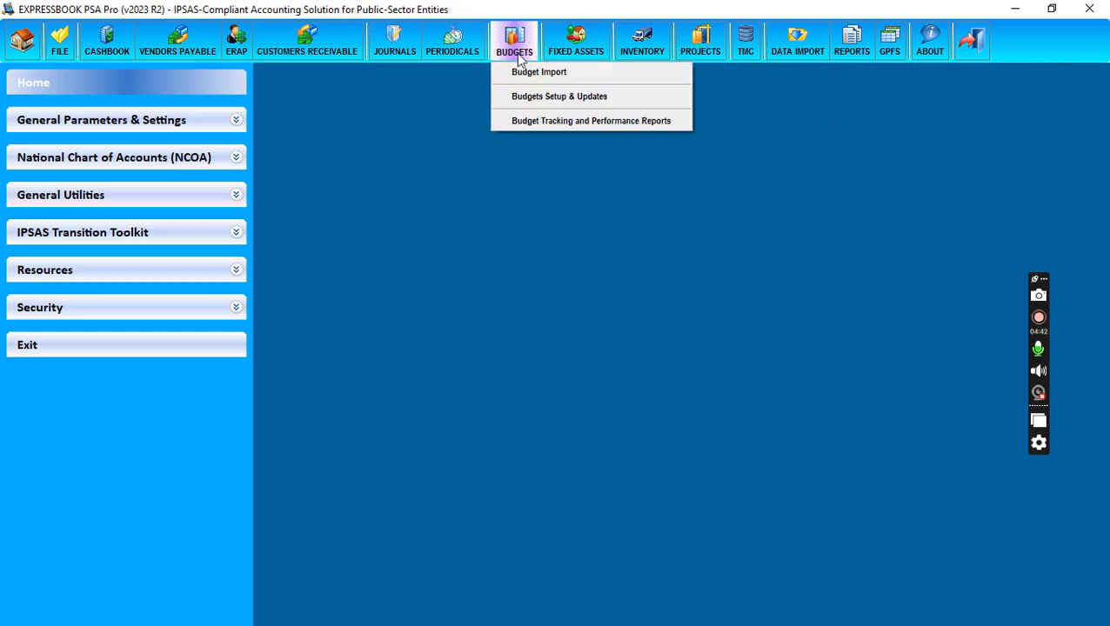
click(538, 121)
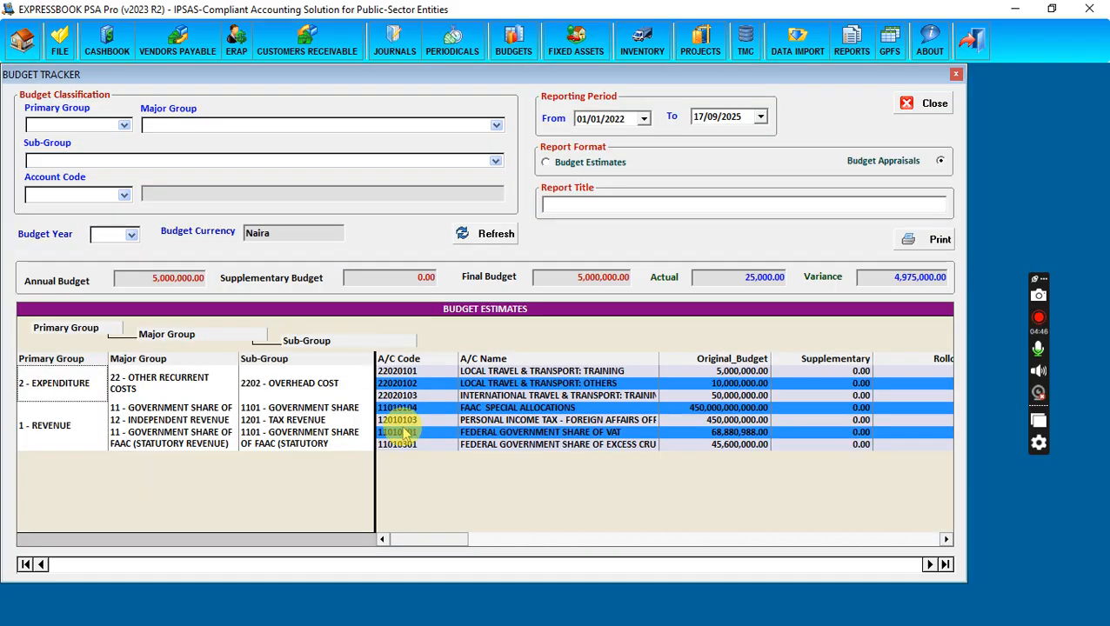
click(505, 383)
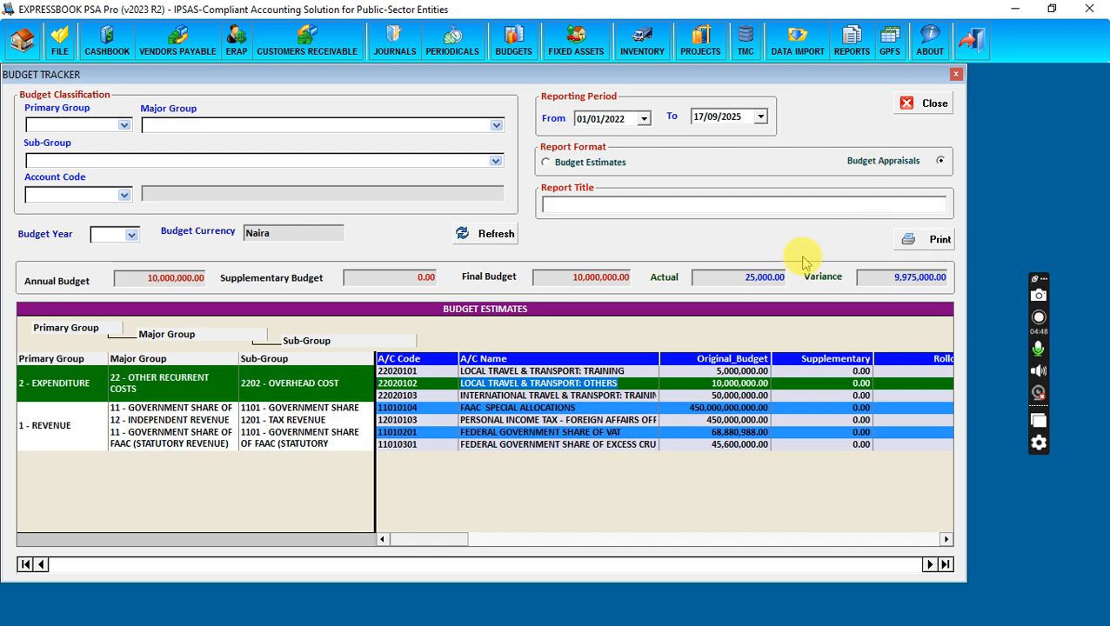
click(477, 420)
click(519, 395)
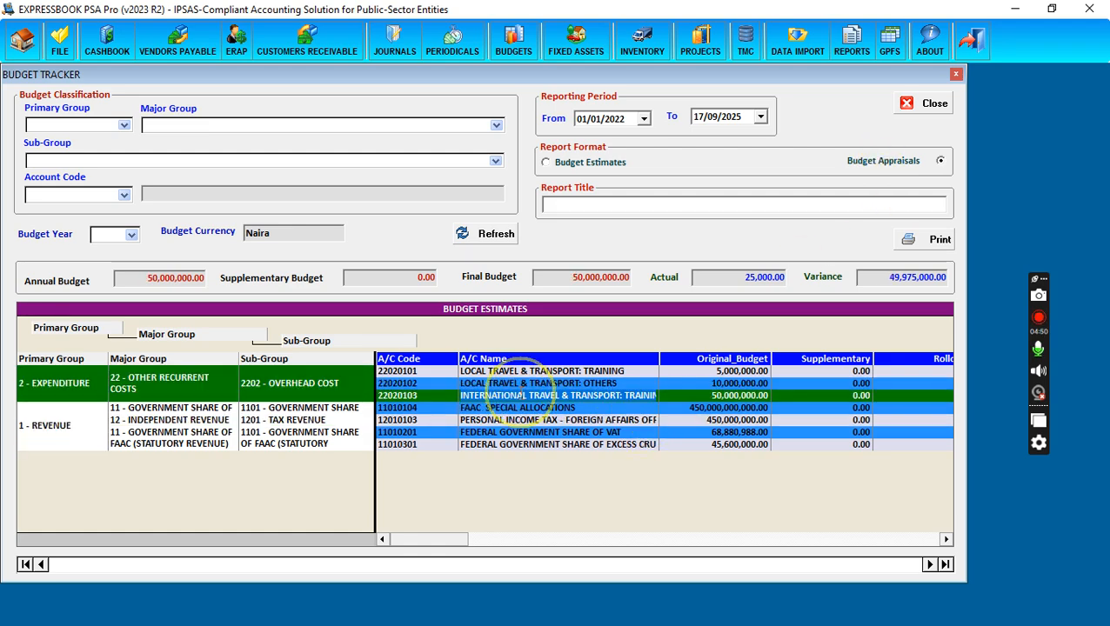
drag(139, 276, 211, 280)
click(366, 277)
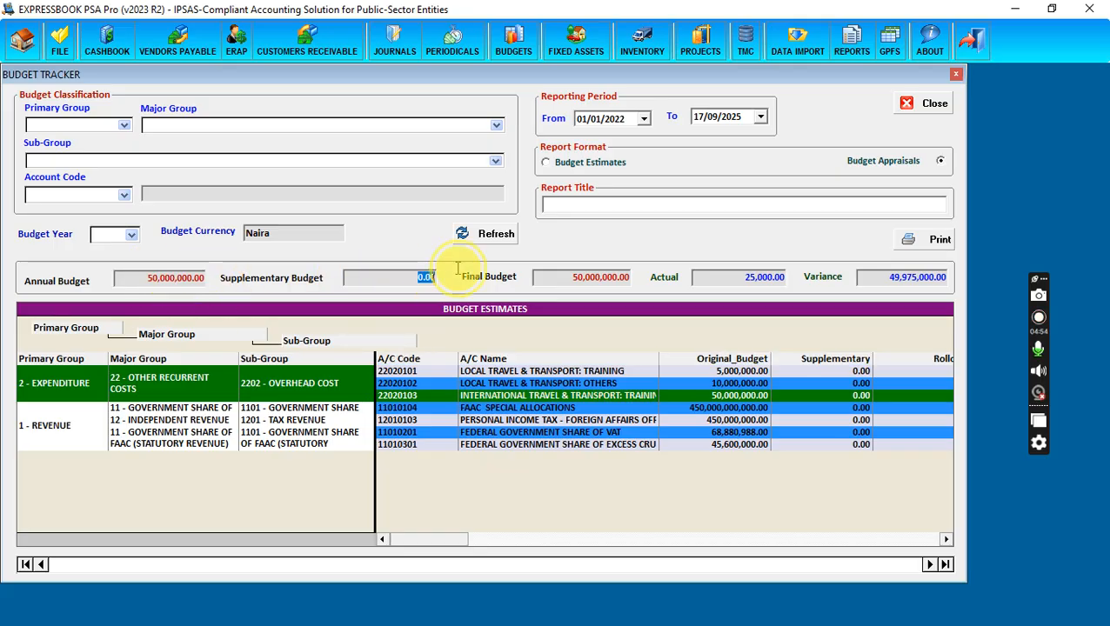
drag(553, 274, 787, 282)
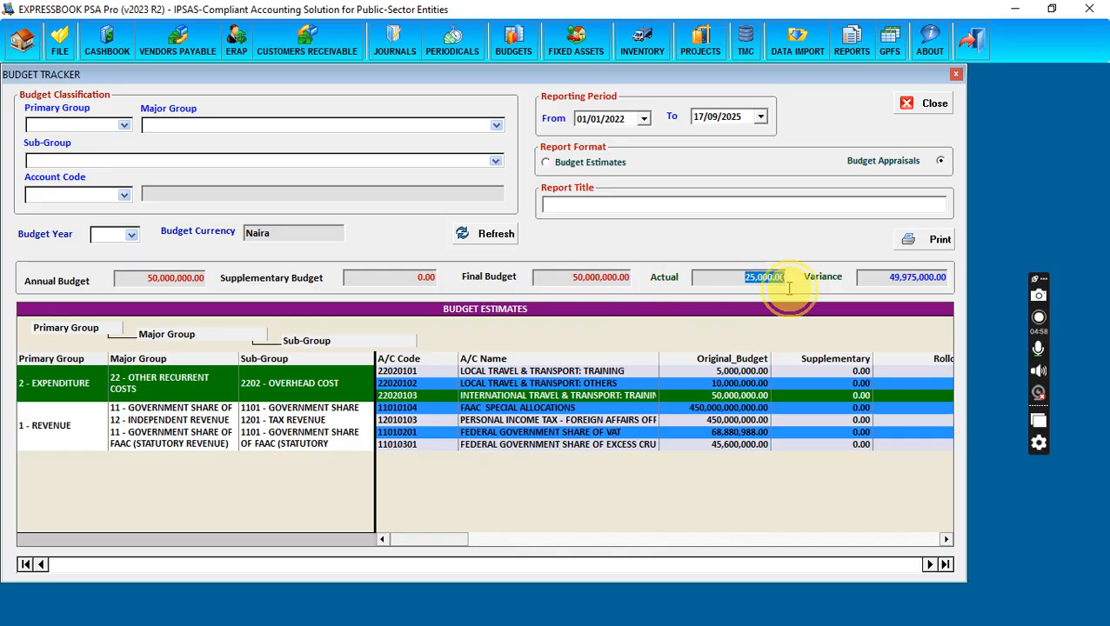
drag(874, 276, 1000, 292)
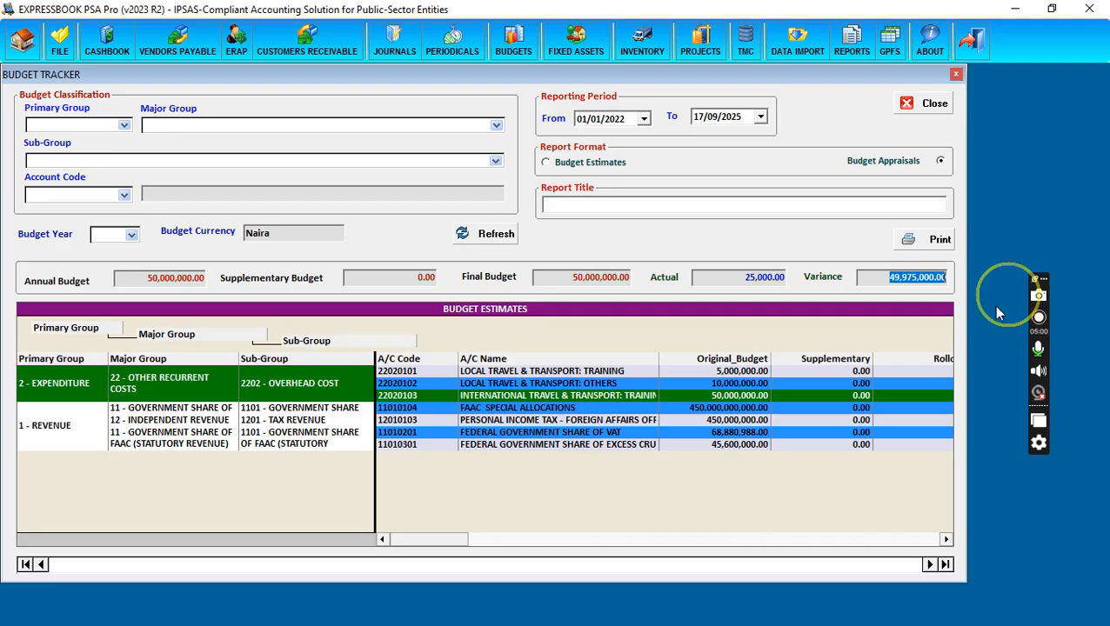
Step: Check the budget performance of the revenue accounts, including Personal Income Tax and Federal Government Share of VAT, and close the tracker
click(617, 420)
click(594, 395)
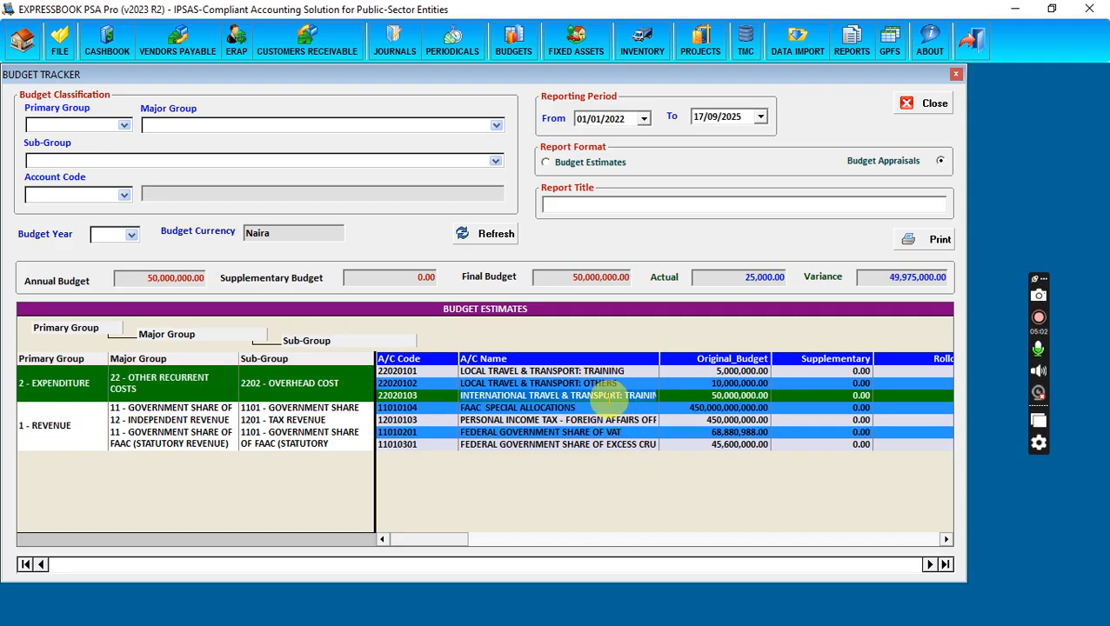
click(581, 408)
click(567, 420)
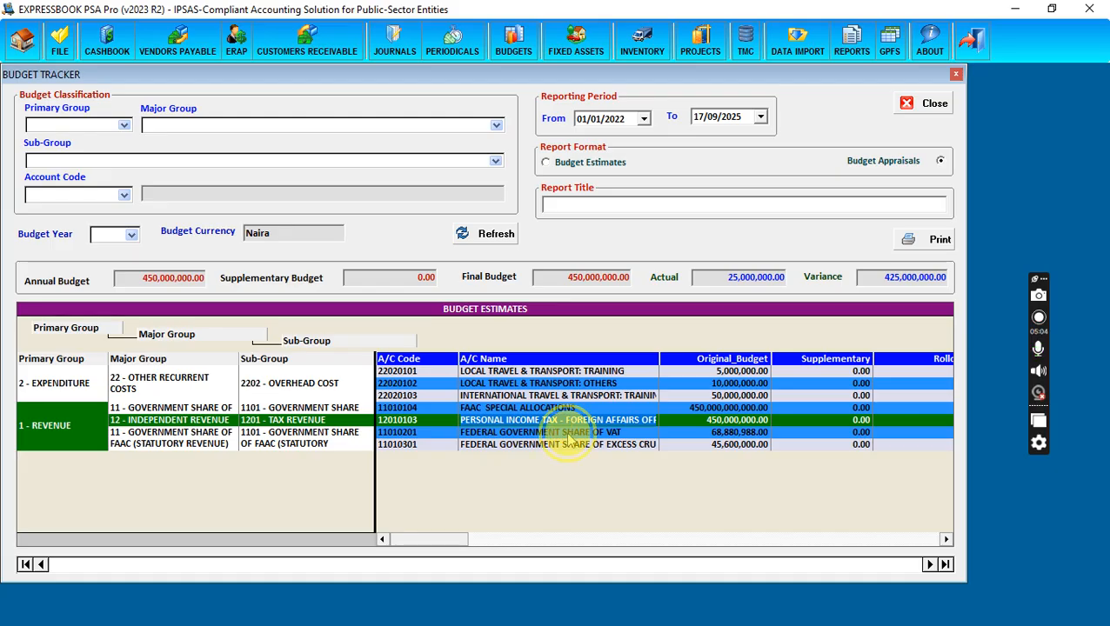
click(564, 431)
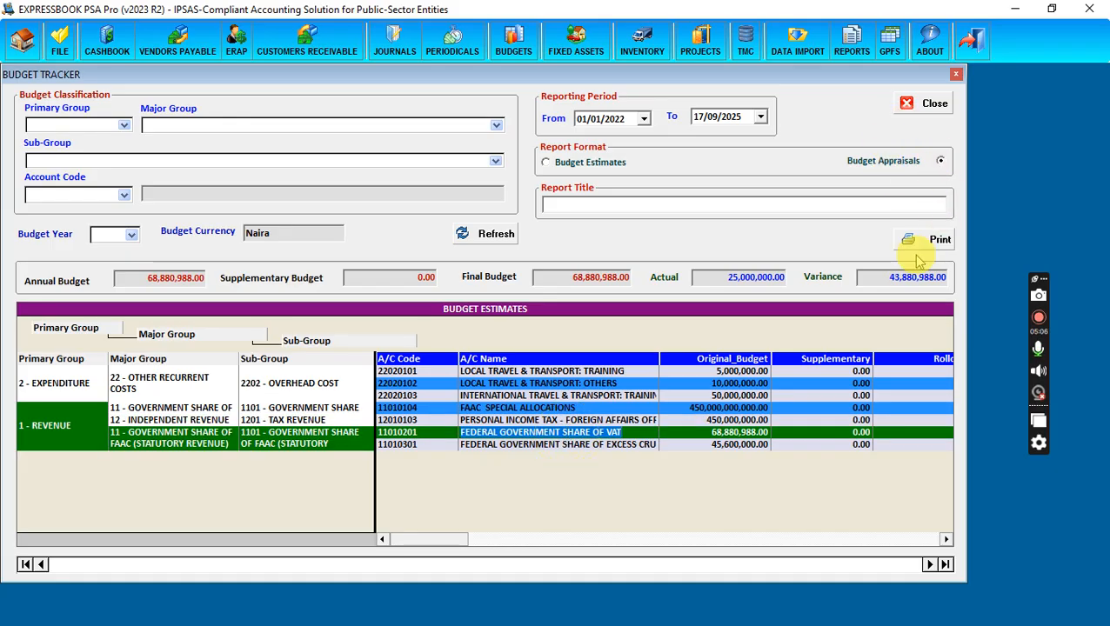
click(930, 105)
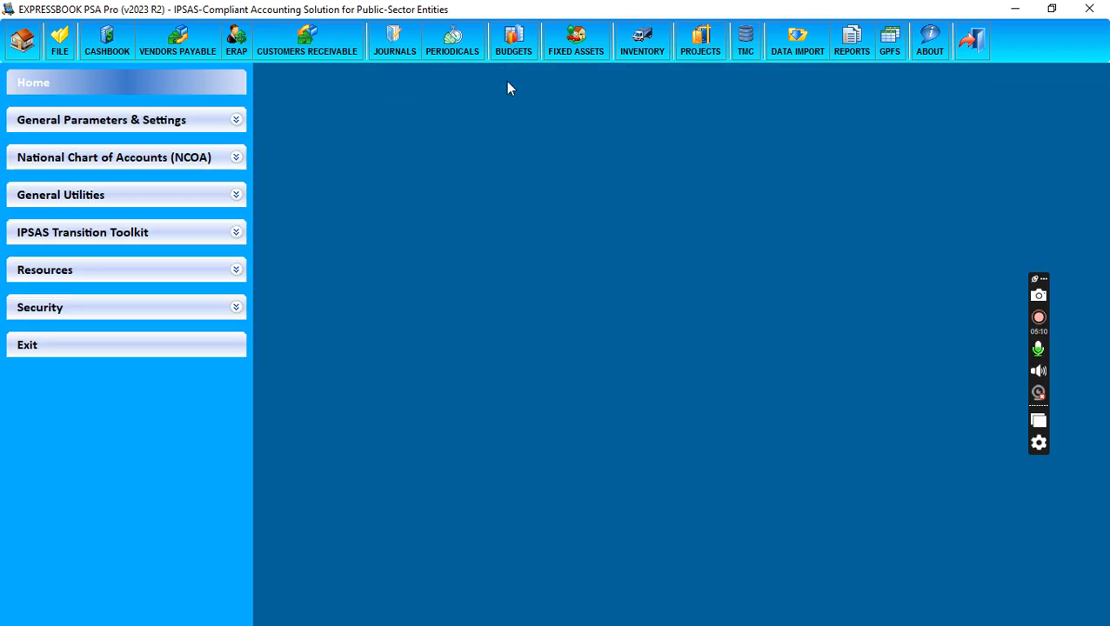
click(525, 60)
click(511, 99)
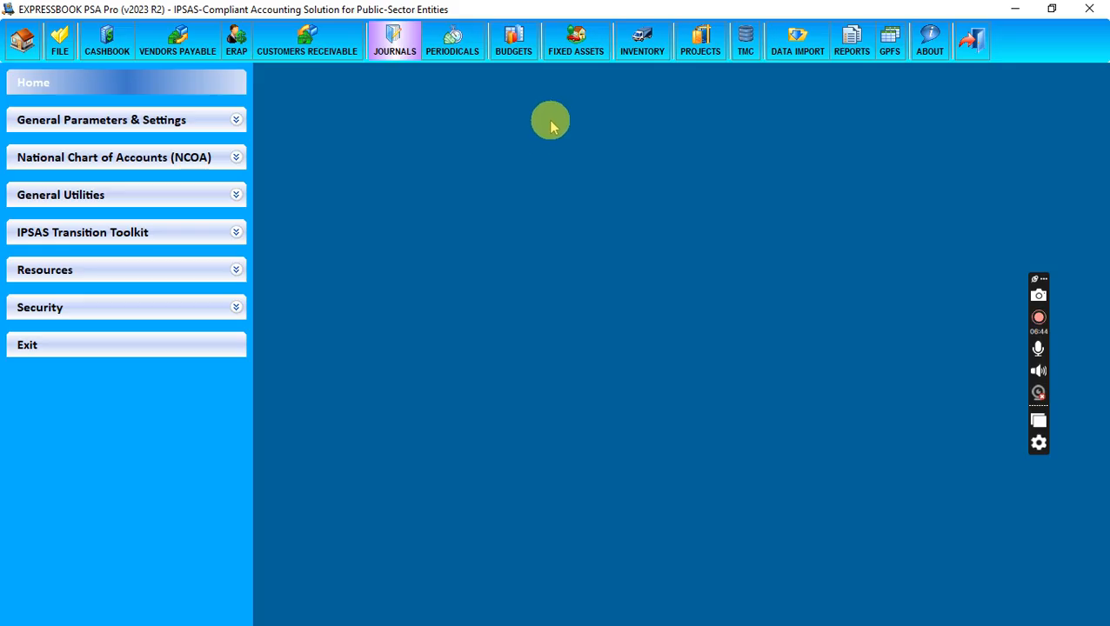
Step: Open the Fixed Assets module and its Standard Classification form
click(576, 50)
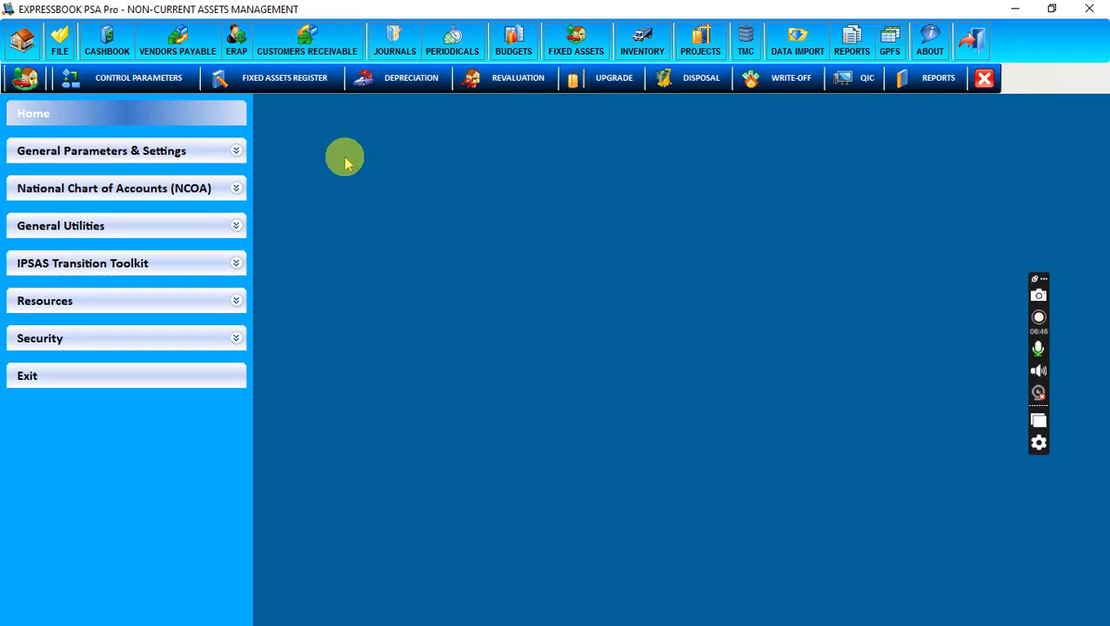
click(142, 81)
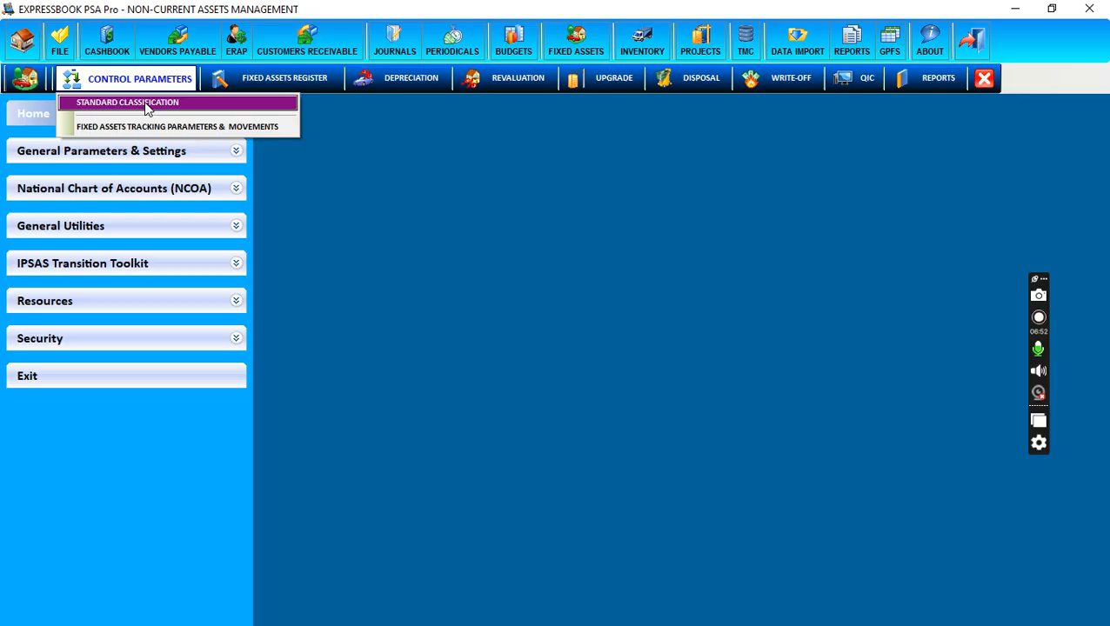
click(143, 102)
Step: Examine the classification details of the land, building, plant and machinery asset groups, and close the form
click(439, 406)
click(435, 437)
click(409, 479)
click(427, 463)
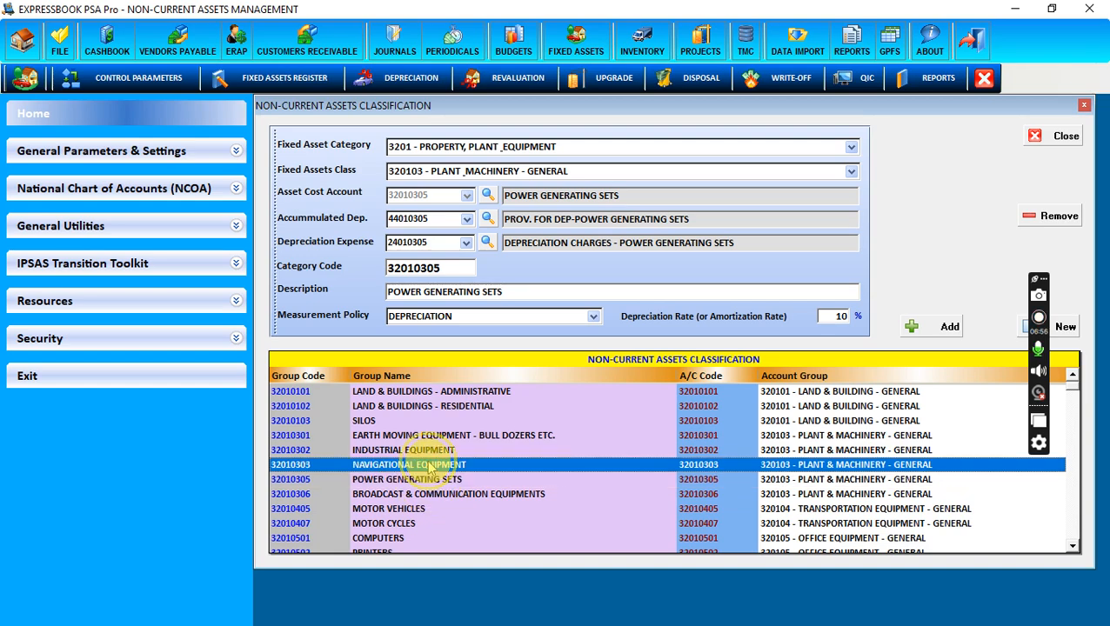
click(426, 435)
click(435, 421)
click(424, 406)
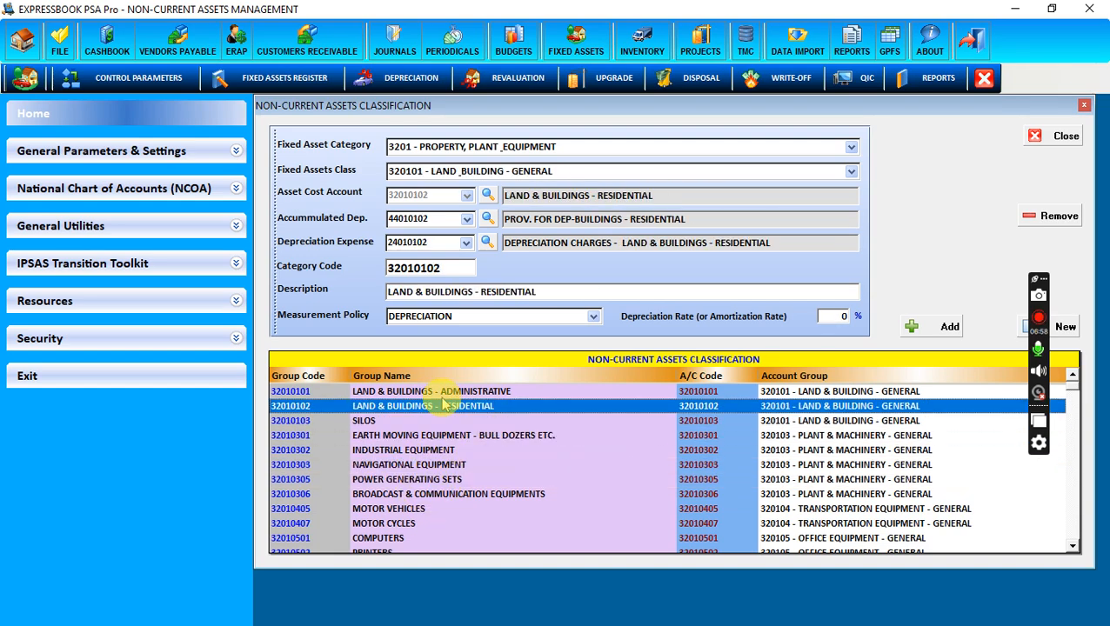
click(446, 392)
click(405, 450)
click(383, 464)
click(396, 494)
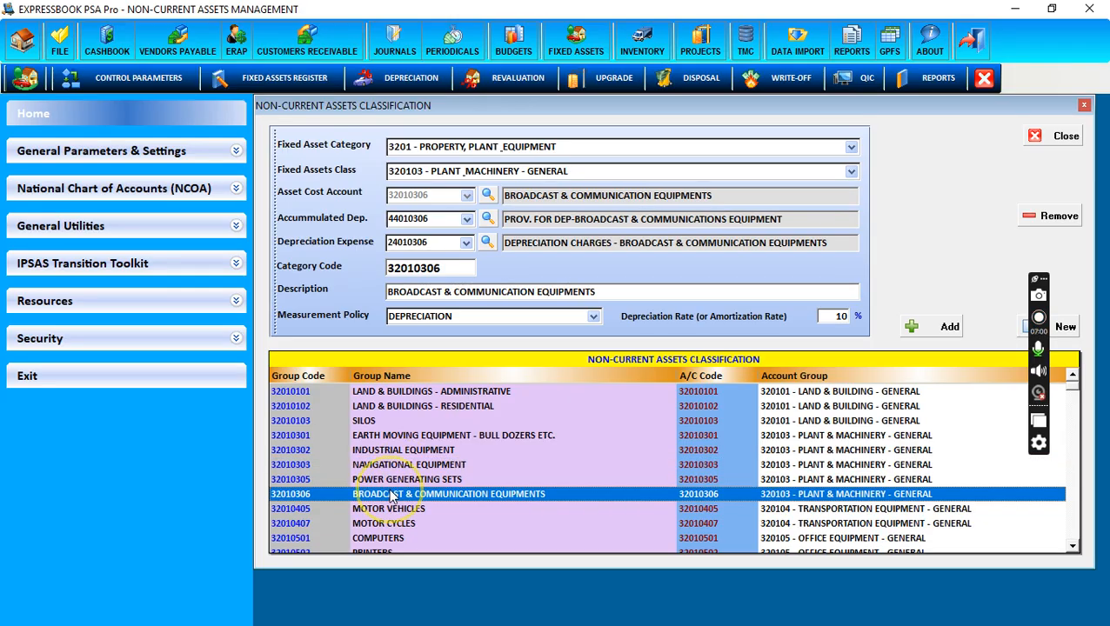
click(779, 420)
click(797, 466)
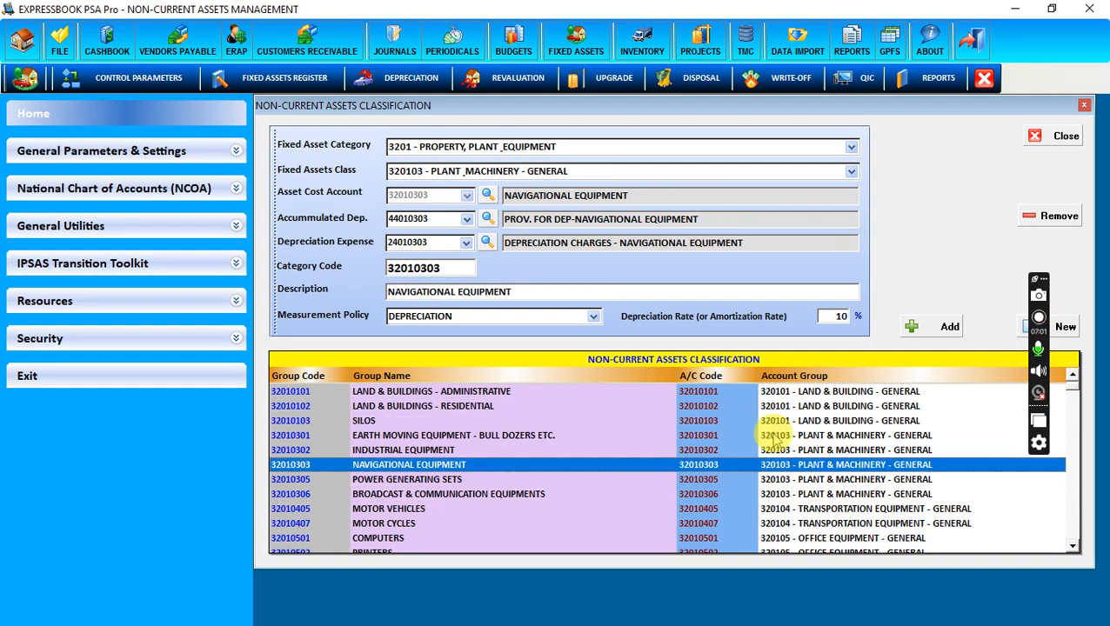
click(1035, 139)
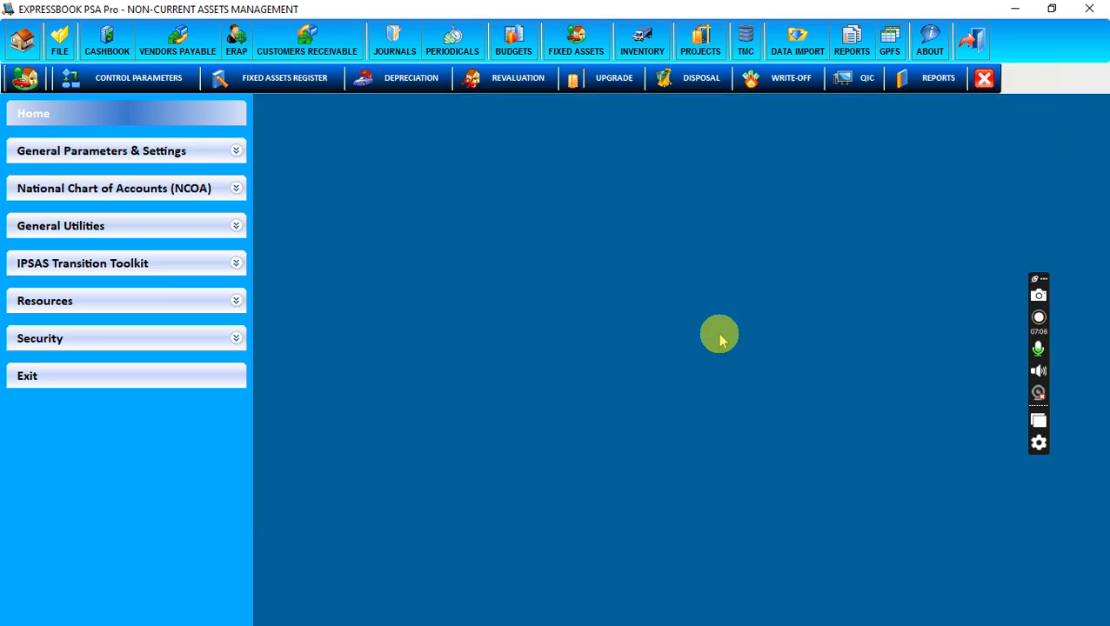
Step: Open Fixed Assets Tracking Parameters & Movements, view the details of the Abuja and Lagos locations, and close the form
click(167, 81)
click(160, 128)
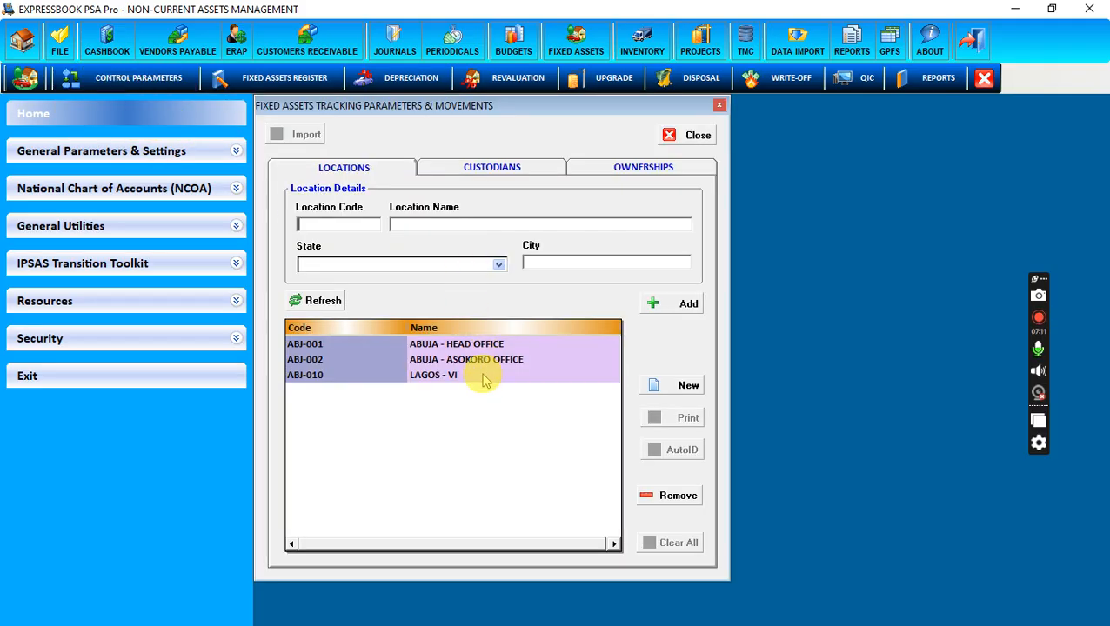
click(484, 359)
click(483, 343)
click(478, 359)
click(474, 375)
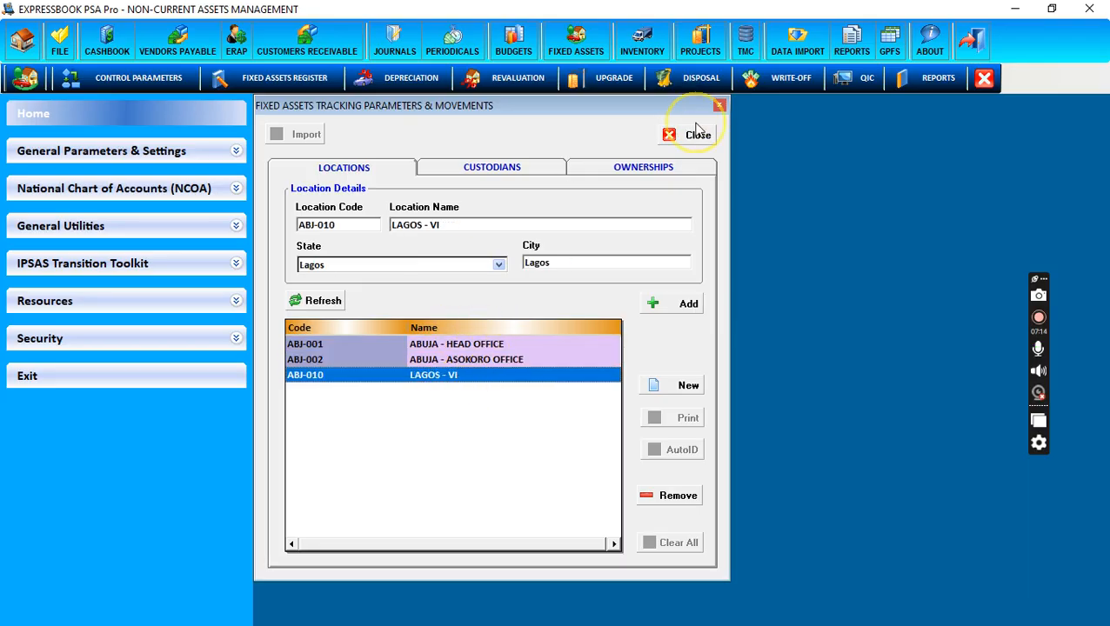
click(668, 135)
Step: Open the fixed assets data import form, and look through the FA Group entries of the motor vehicle records
click(275, 81)
click(272, 133)
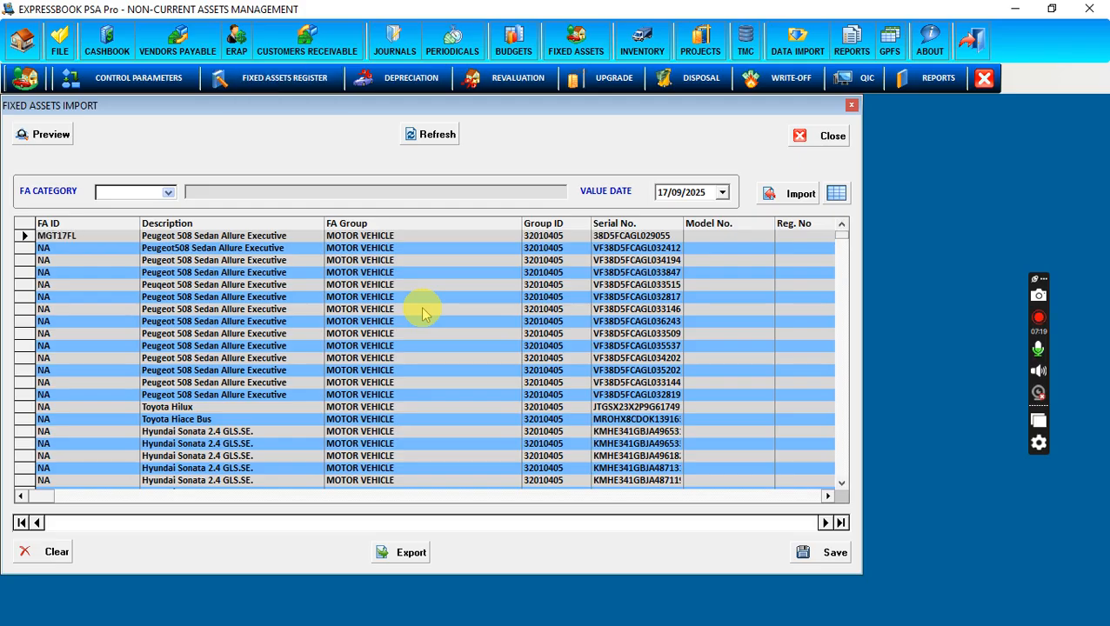
click(421, 296)
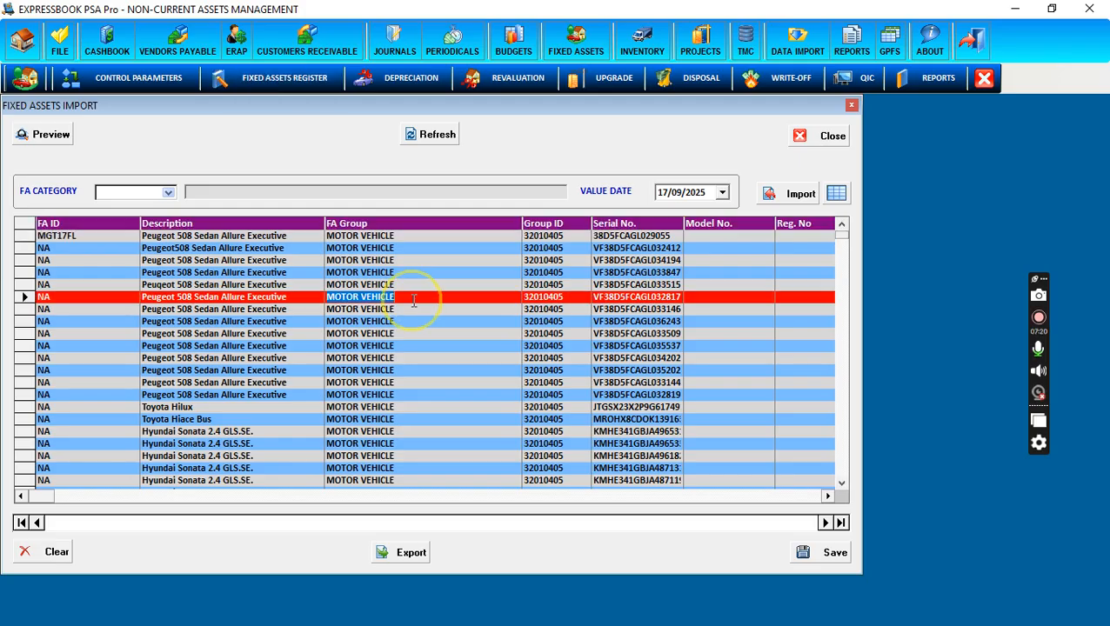
click(409, 383)
click(421, 297)
click(342, 272)
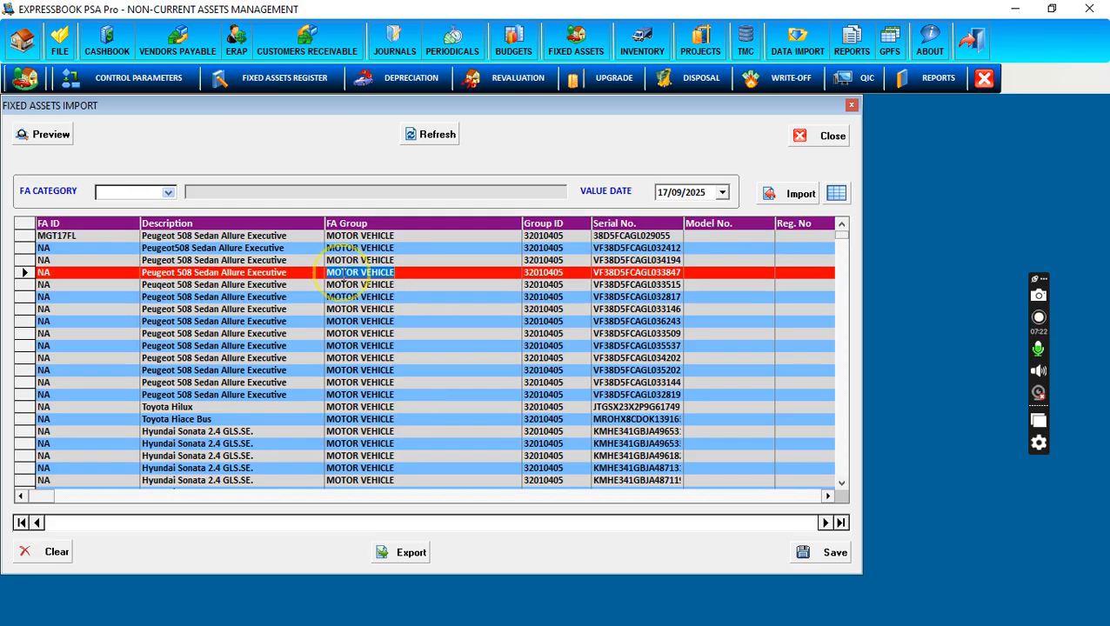
click(354, 333)
click(360, 397)
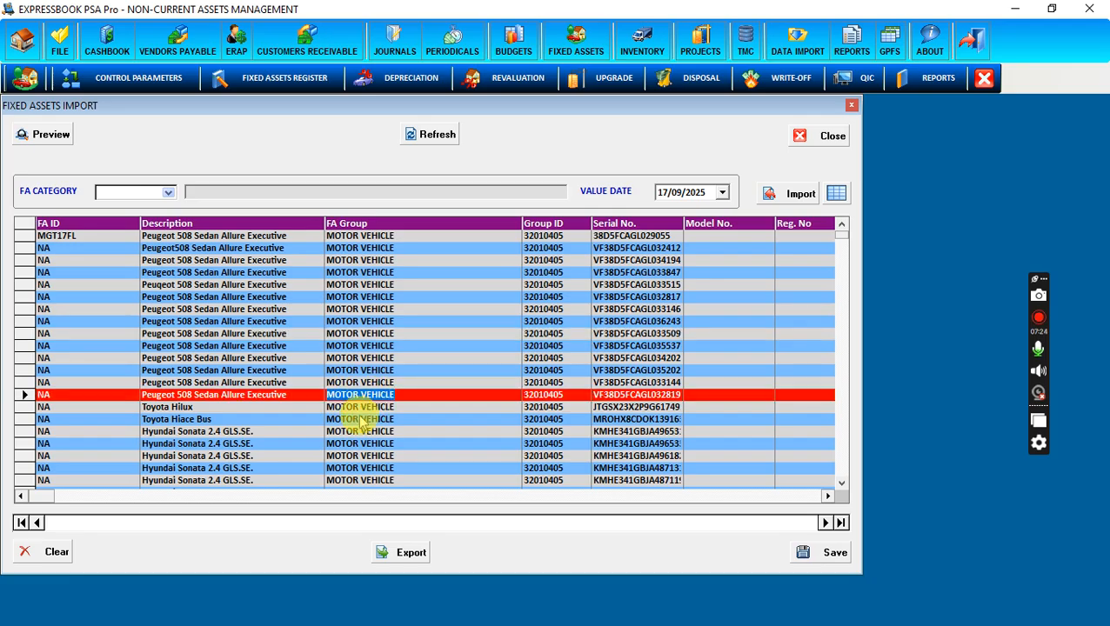
click(360, 421)
Step: Review the group ID, serial number and description entries of the vehicle records, and close the import form
click(532, 297)
click(619, 250)
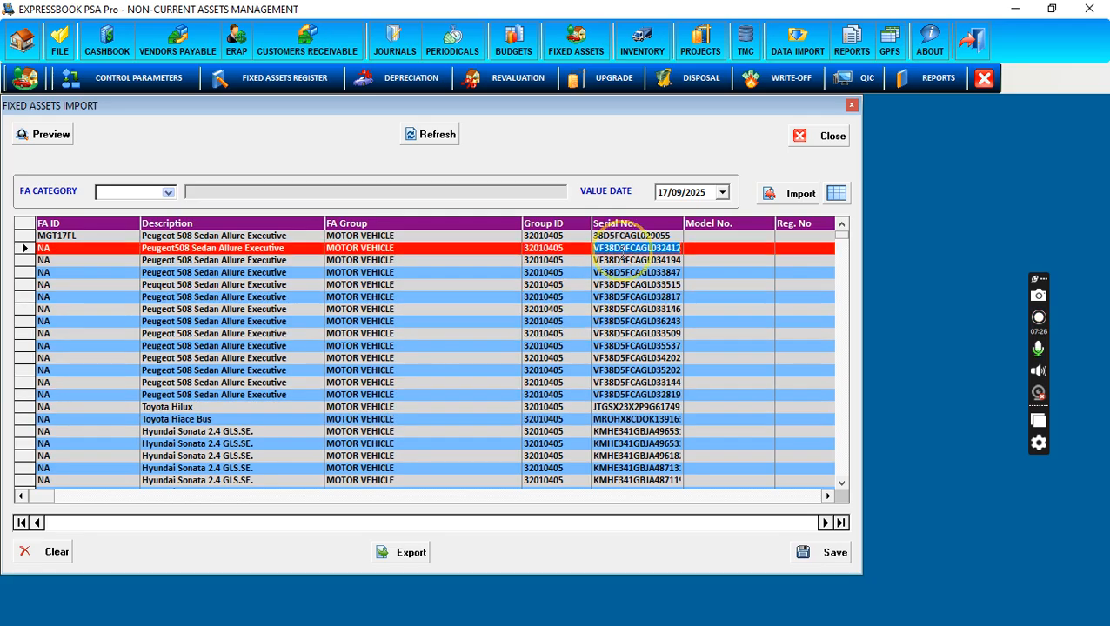
click(609, 298)
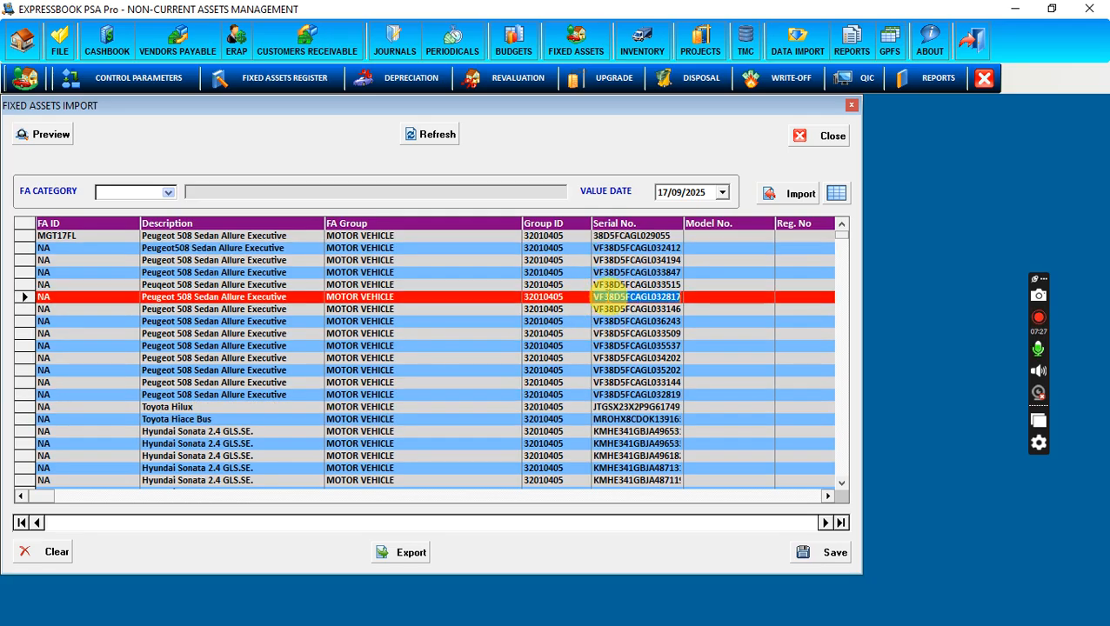
click(258, 346)
click(815, 142)
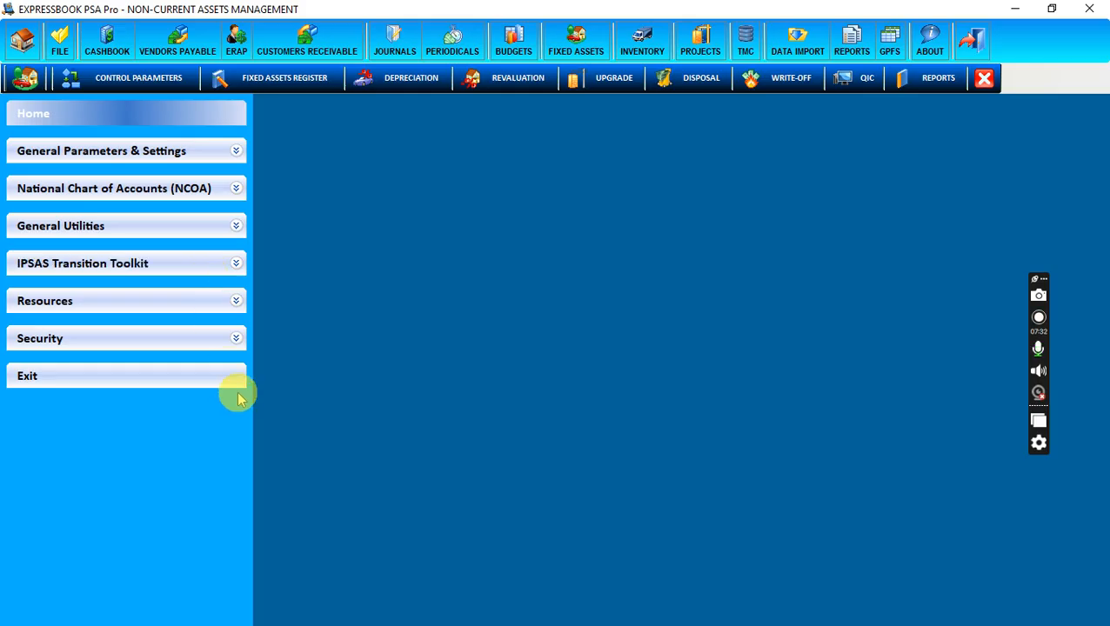
Step: Open Fixed Assets Acquisition & Registration, view the Toyota Hilux LE 2000 record among the assets available for update, and close the form
click(318, 87)
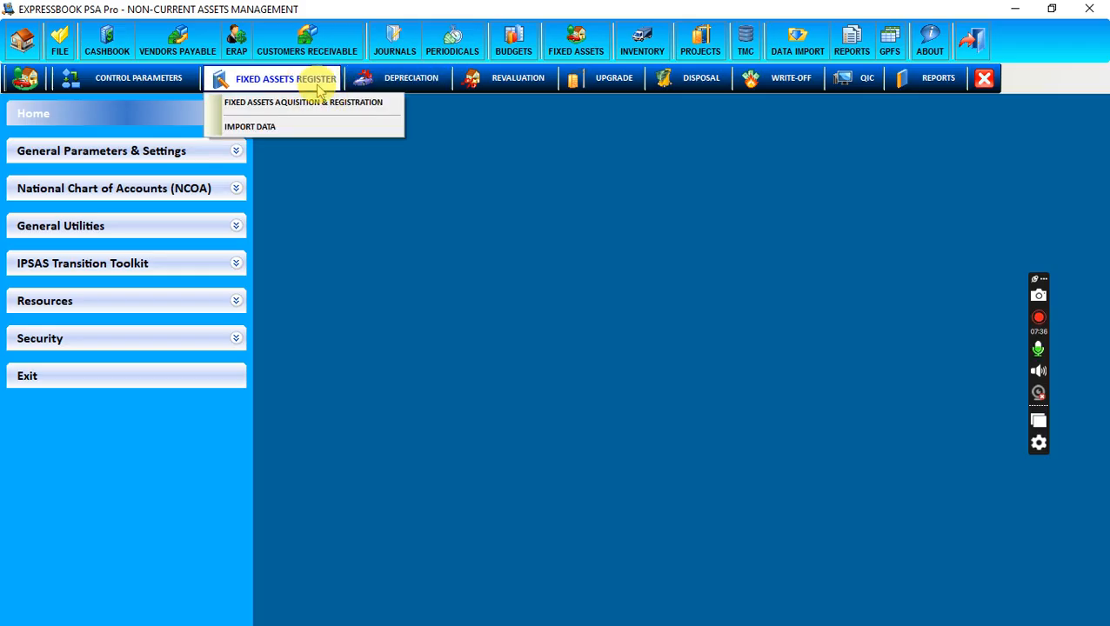
click(306, 102)
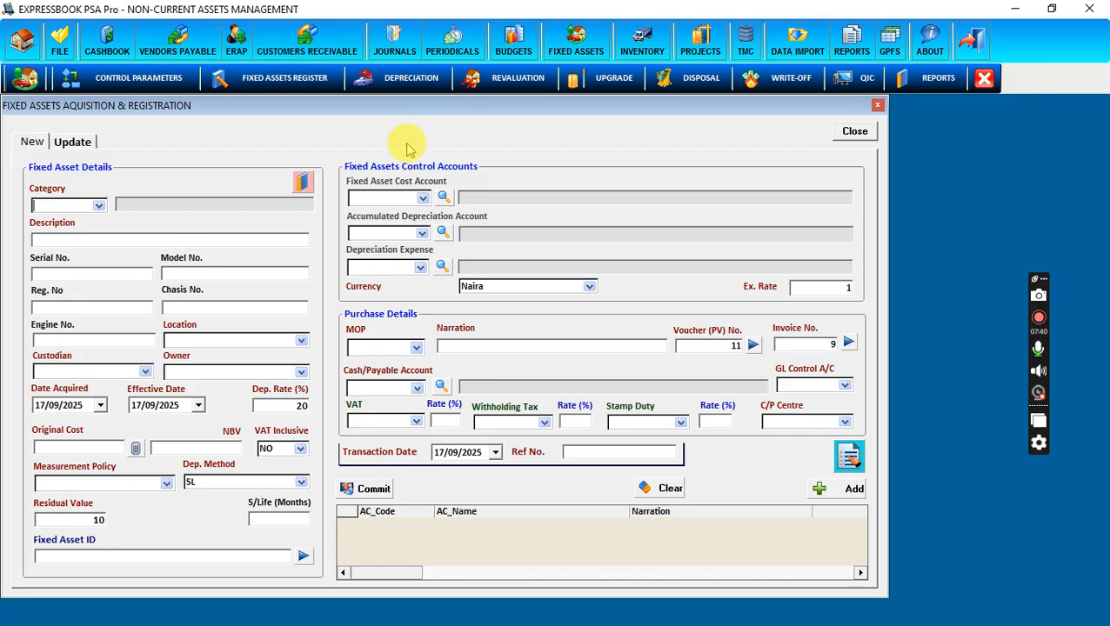
click(87, 143)
click(209, 235)
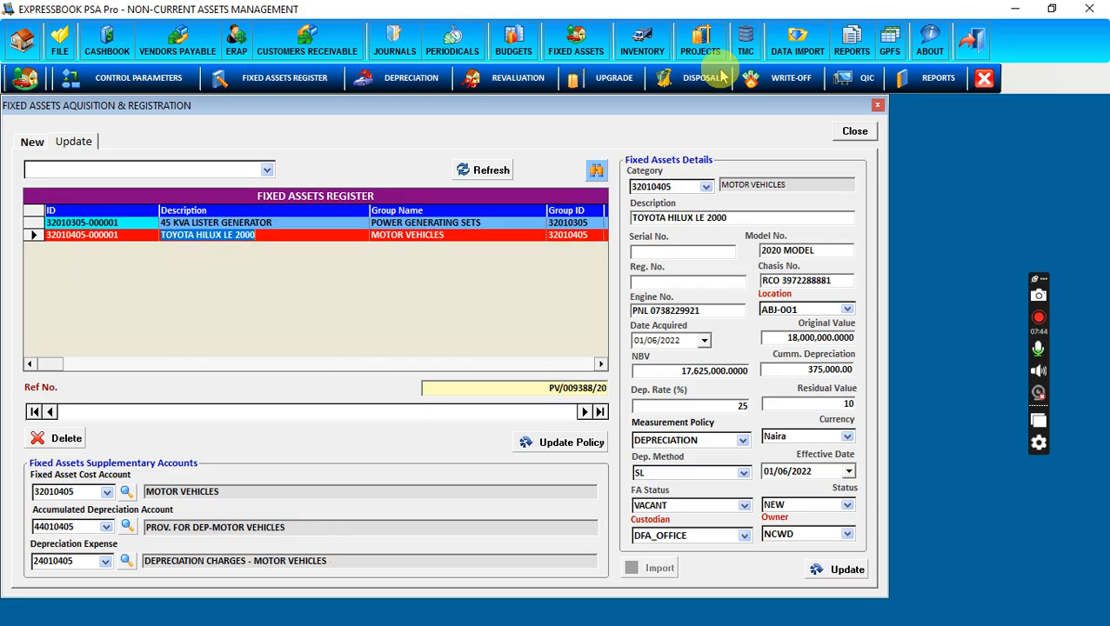
click(861, 131)
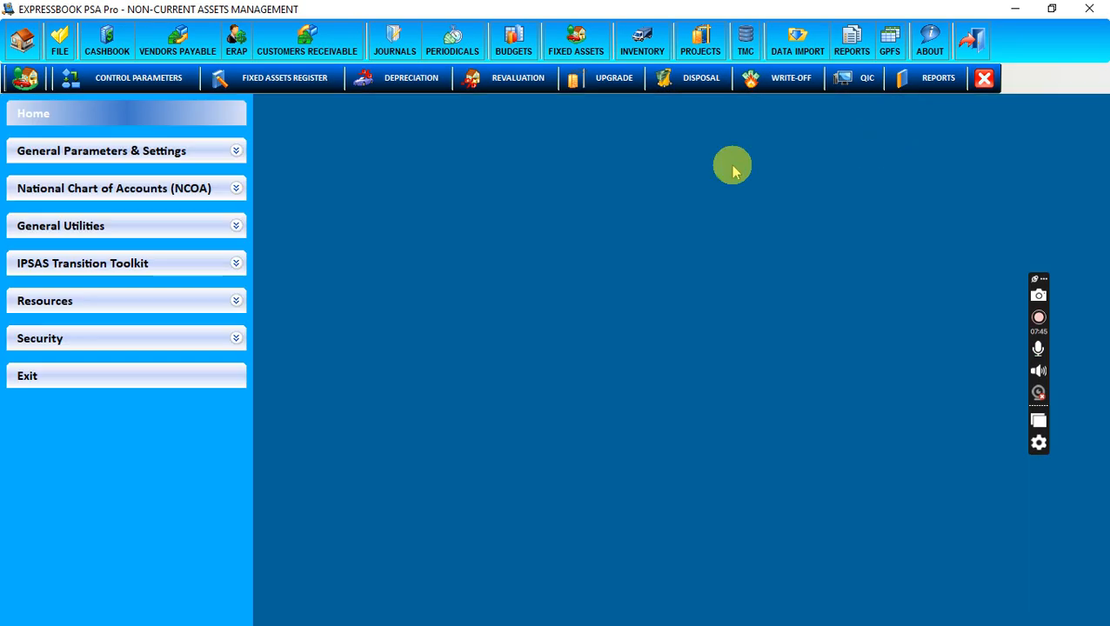
Step: Open the fixed assets depreciation schedule, compare the details of the 45 KVA Lister Generator and Toyota Hilux LE 2000, and close it
click(402, 79)
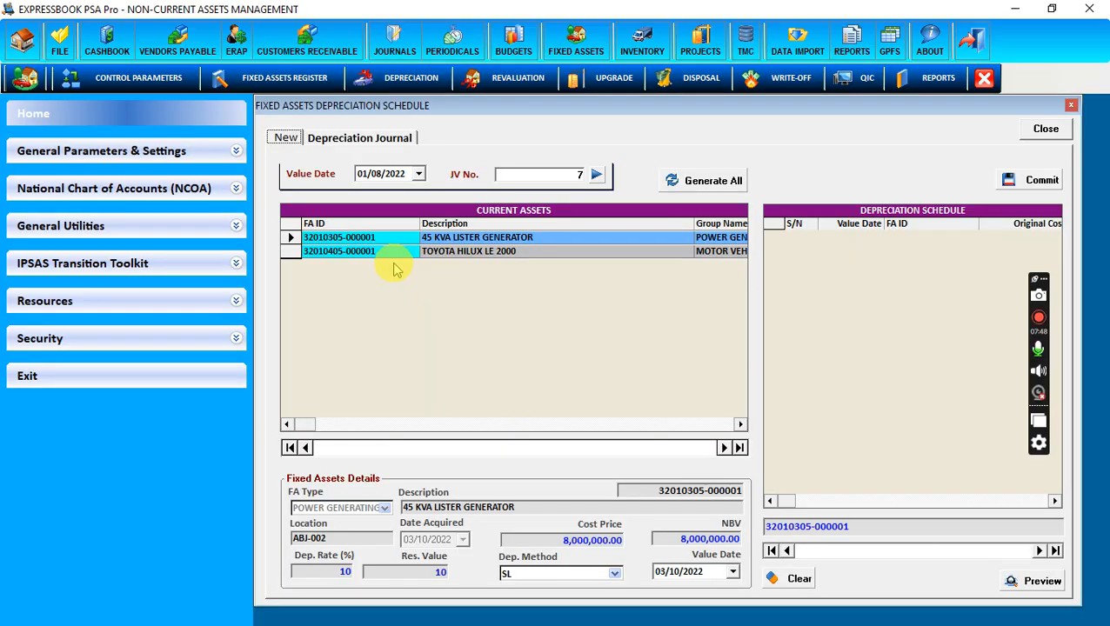
click(442, 238)
click(442, 251)
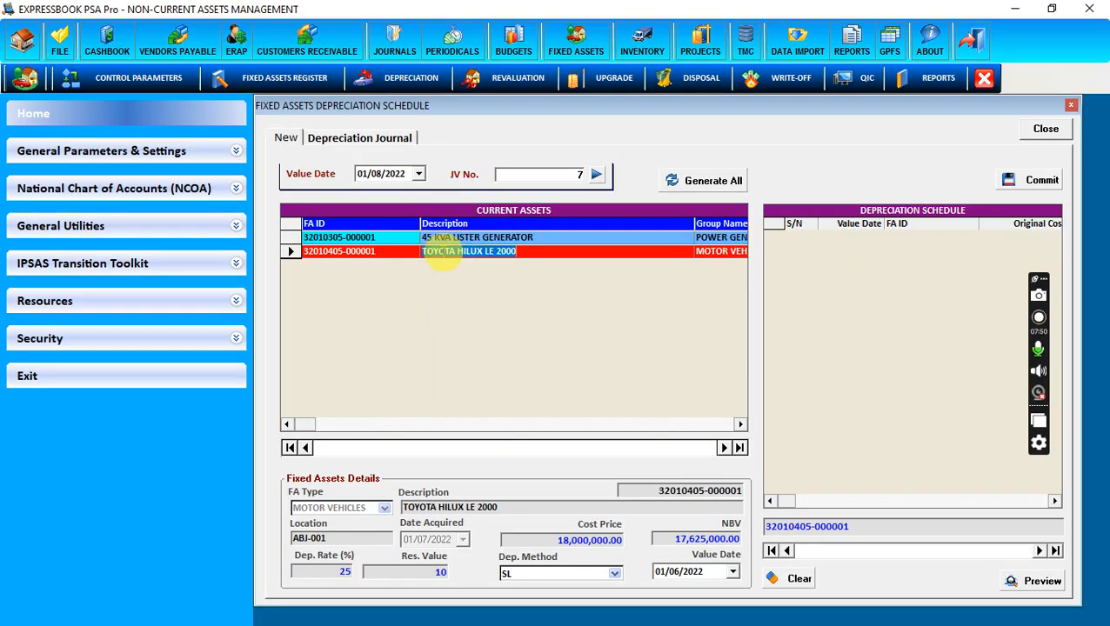
click(448, 239)
click(449, 250)
click(450, 239)
click(454, 251)
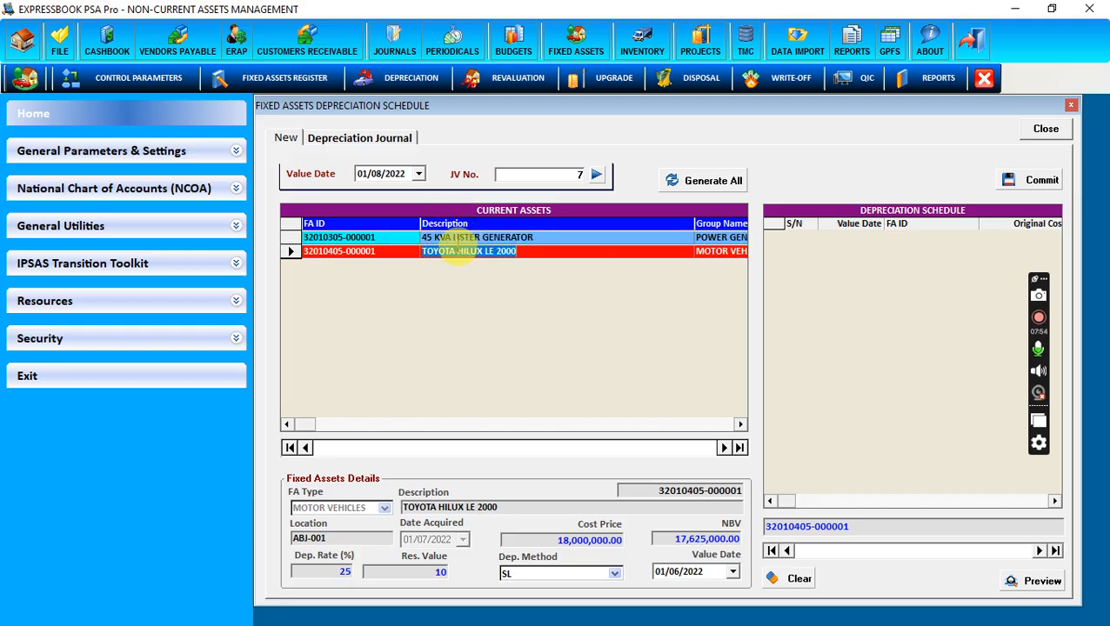
click(1044, 131)
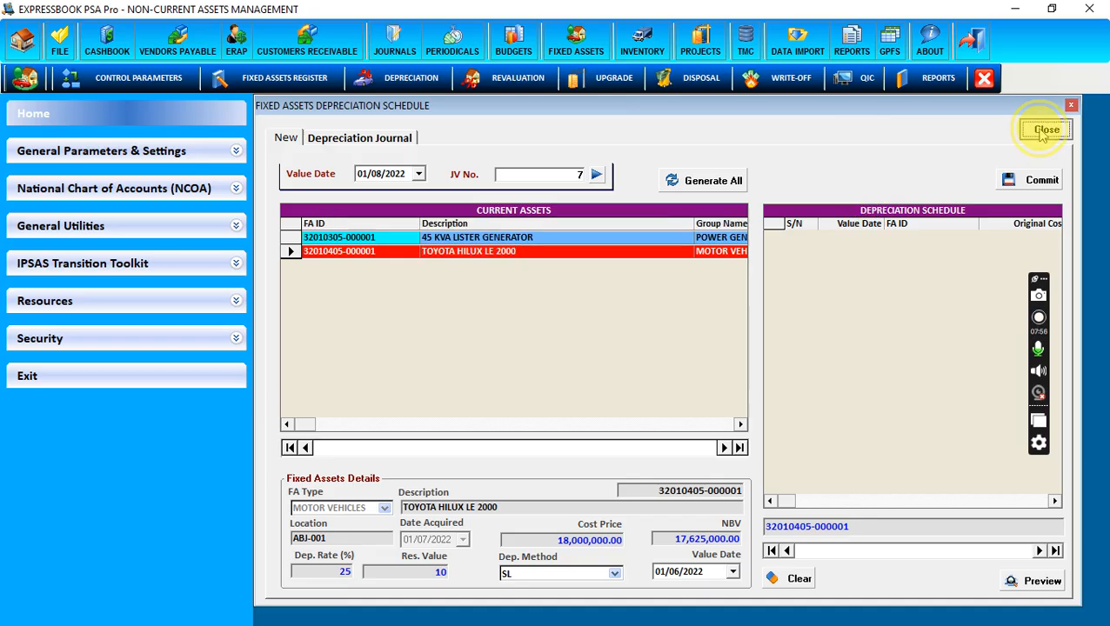
click(1044, 130)
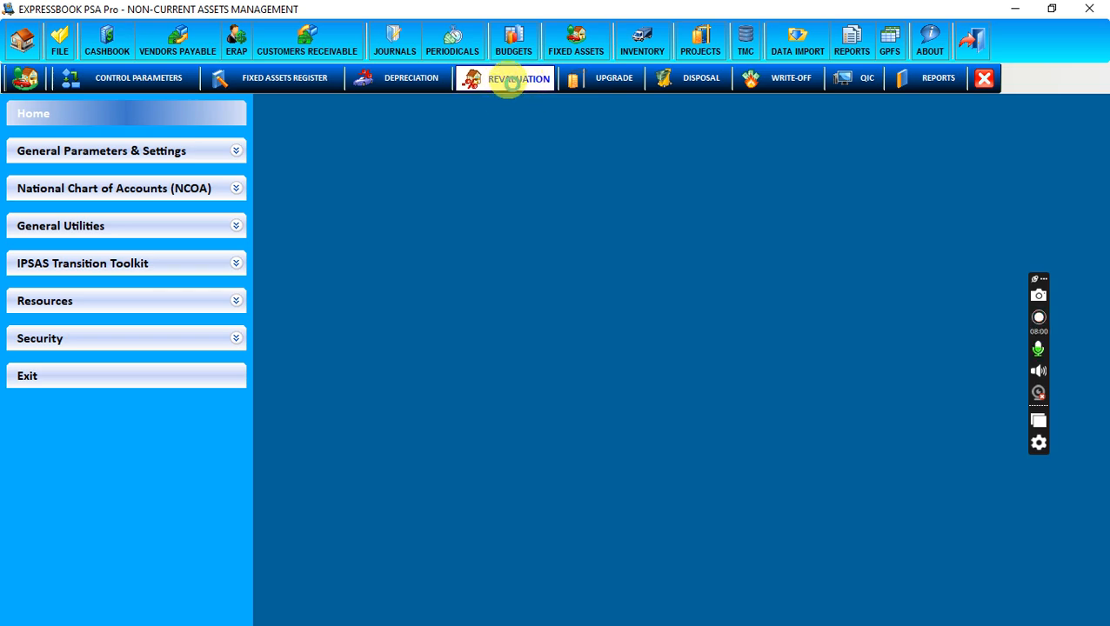
Step: Open Fixed Asset Revaluation, check the Land and Building and the Furniture and Fittings groups for assets, and close the form
click(514, 80)
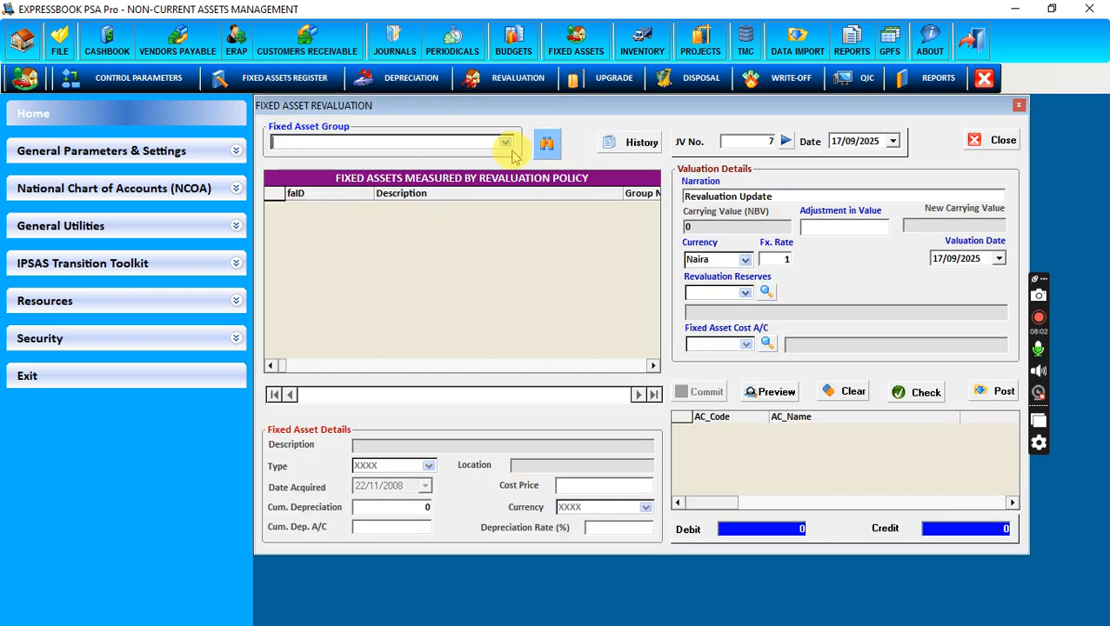
click(507, 144)
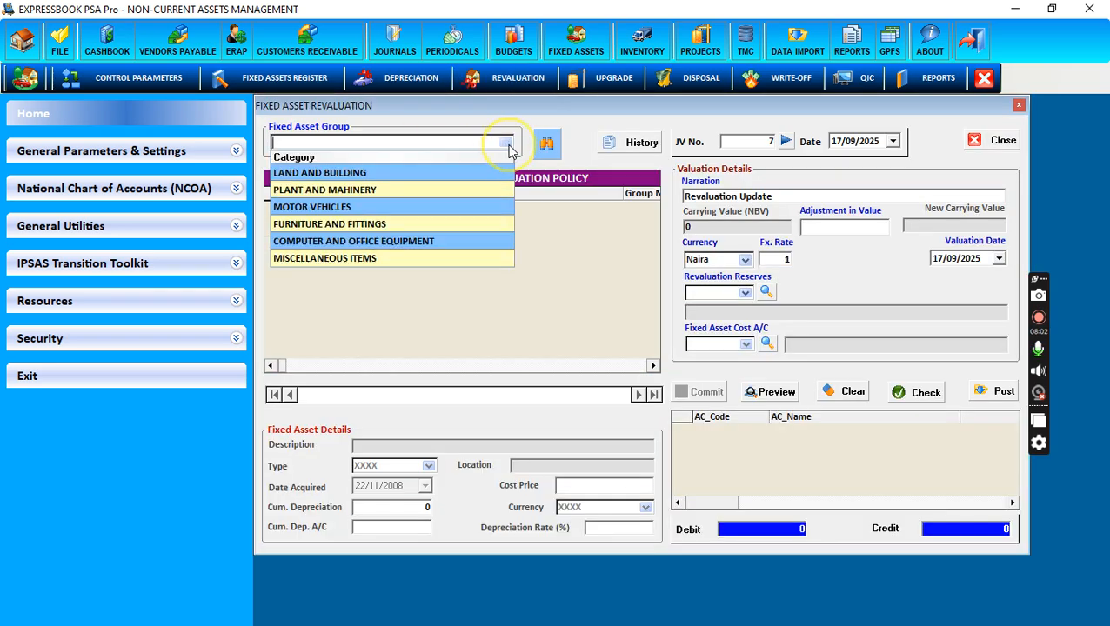
click(325, 173)
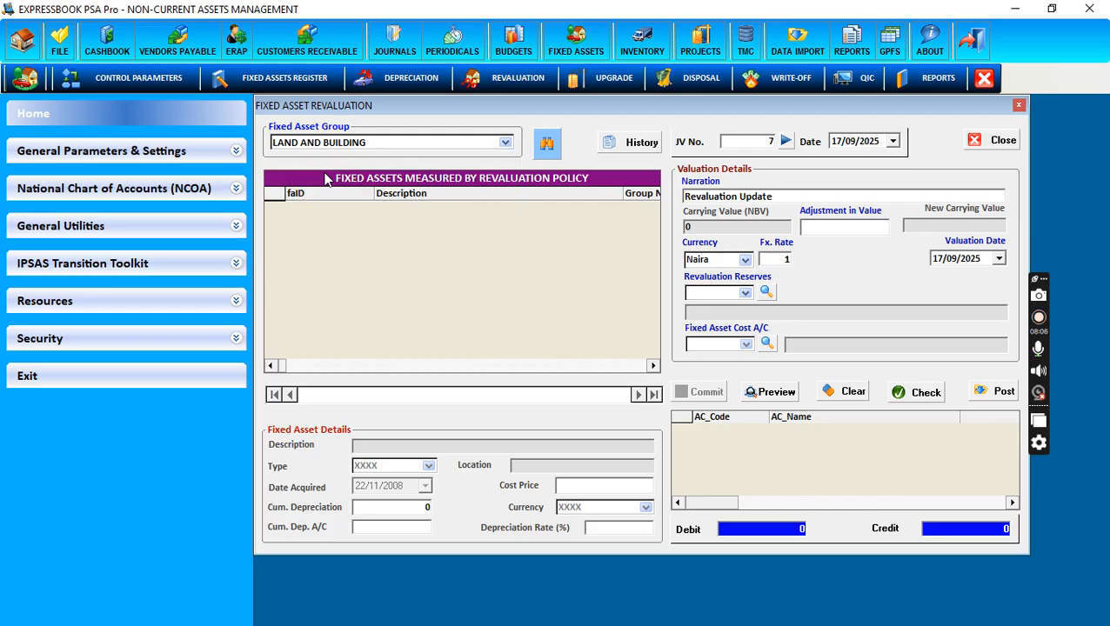
click(505, 142)
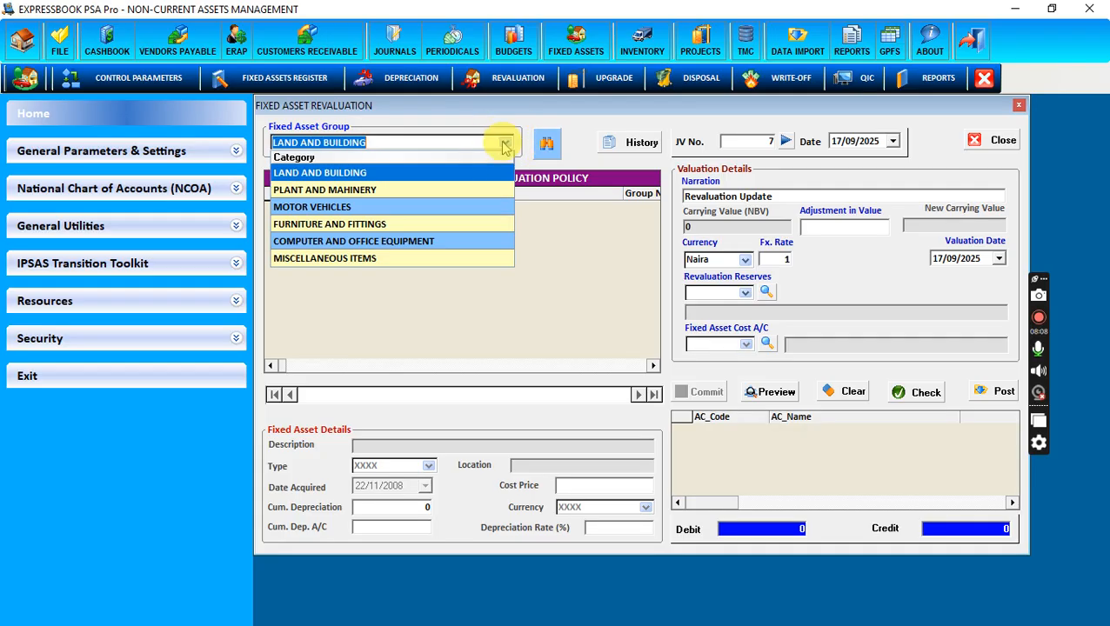
click(391, 226)
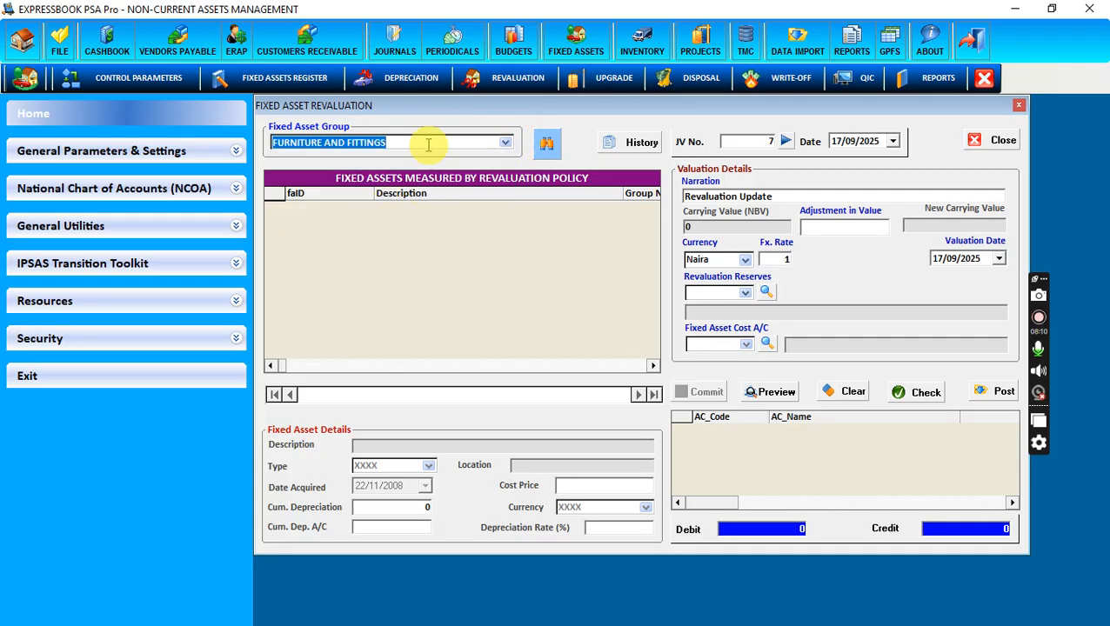
click(981, 146)
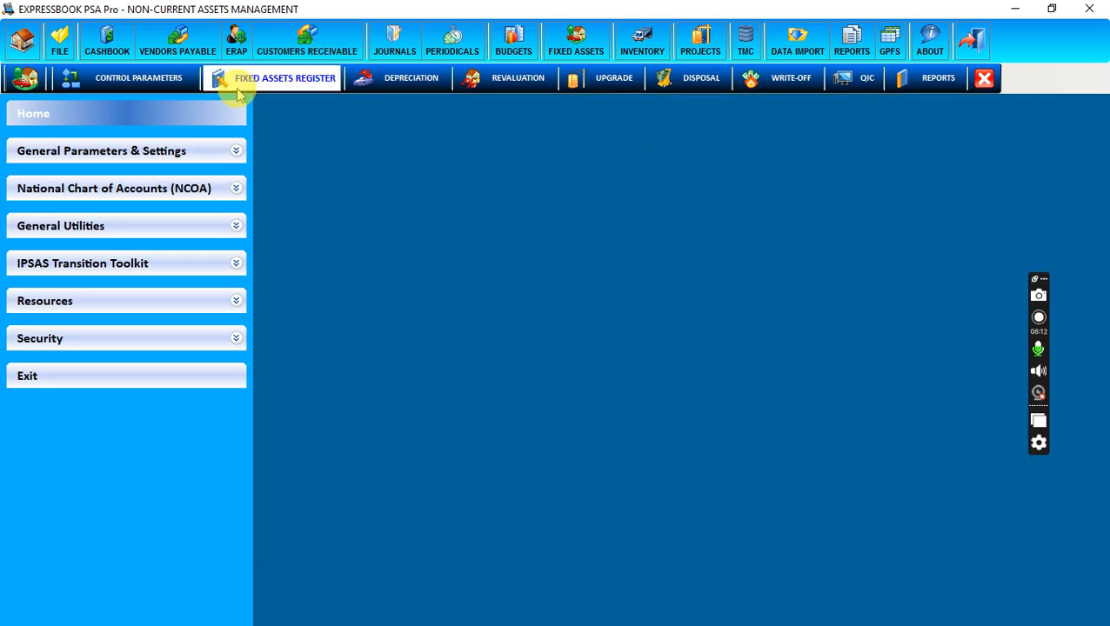
Step: View the Revaluation measurement policy option in a new fixed asset registration without saving, and revisit the Fixed Asset Revaluation form before closing it
click(270, 79)
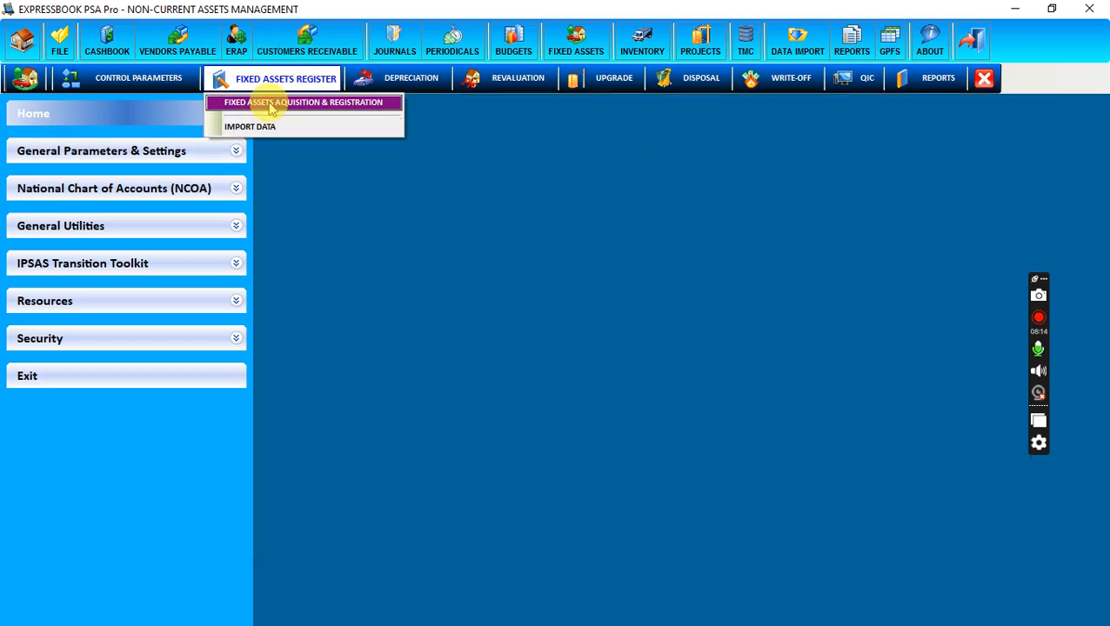
click(263, 101)
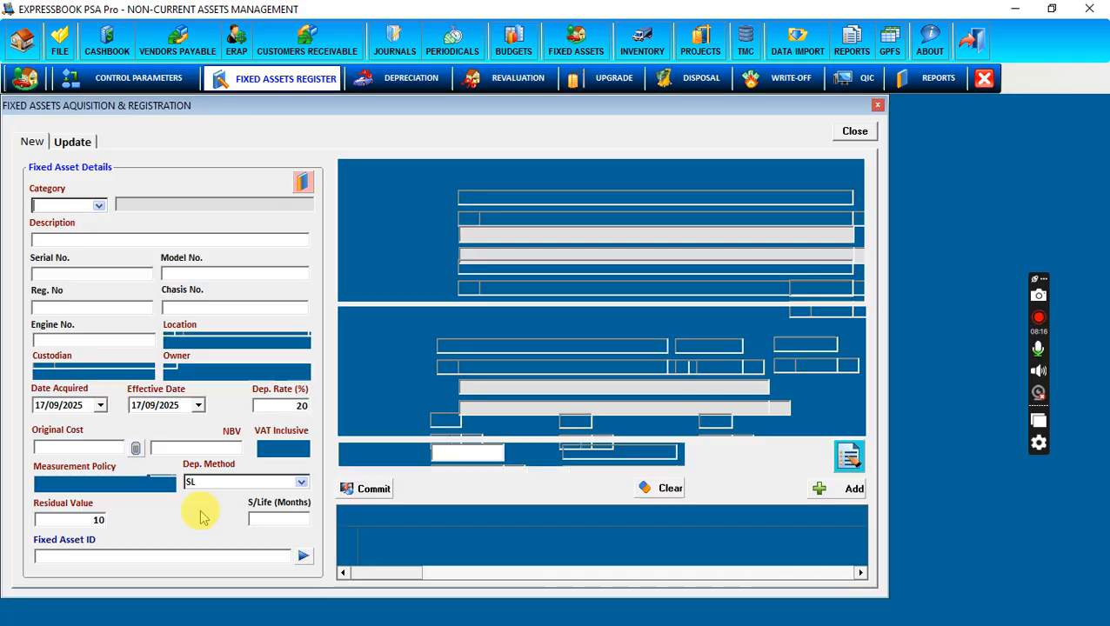
click(165, 484)
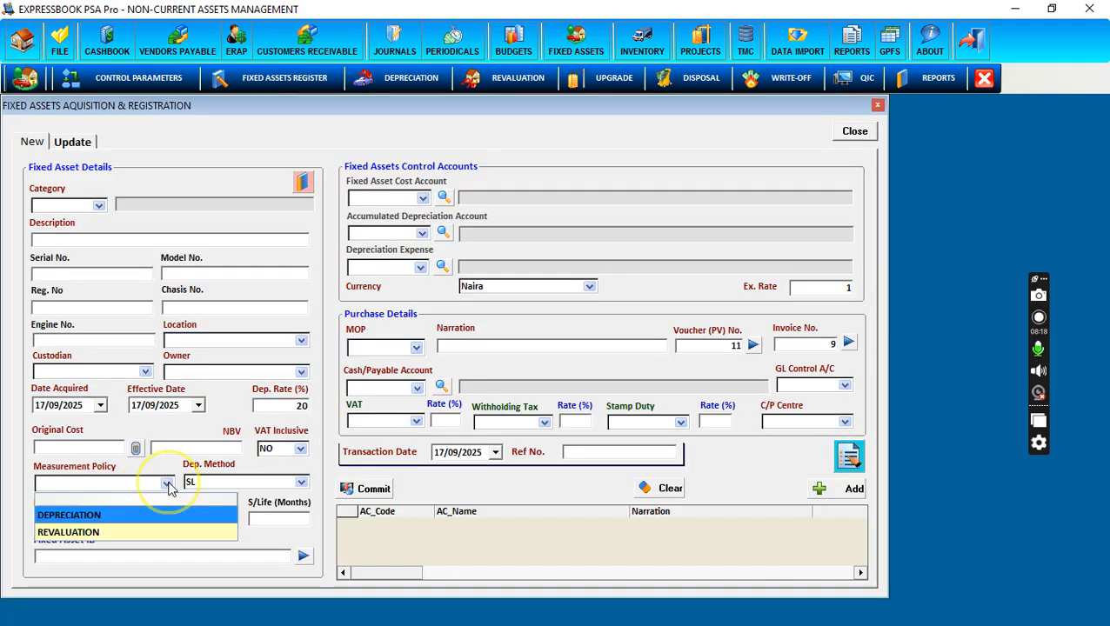
click(135, 531)
click(835, 139)
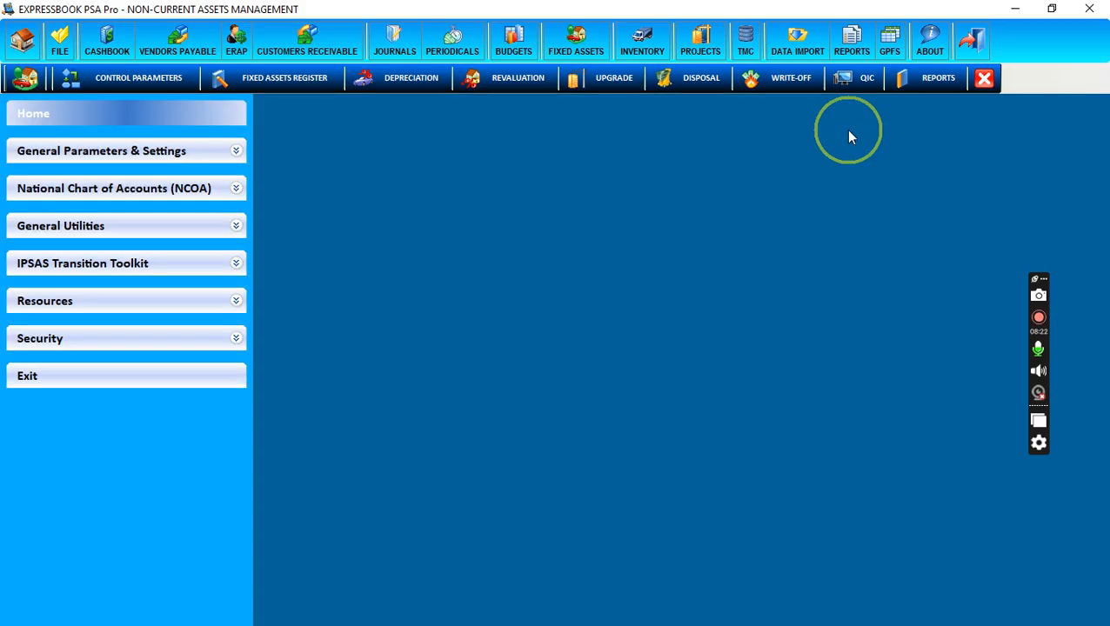
click(513, 78)
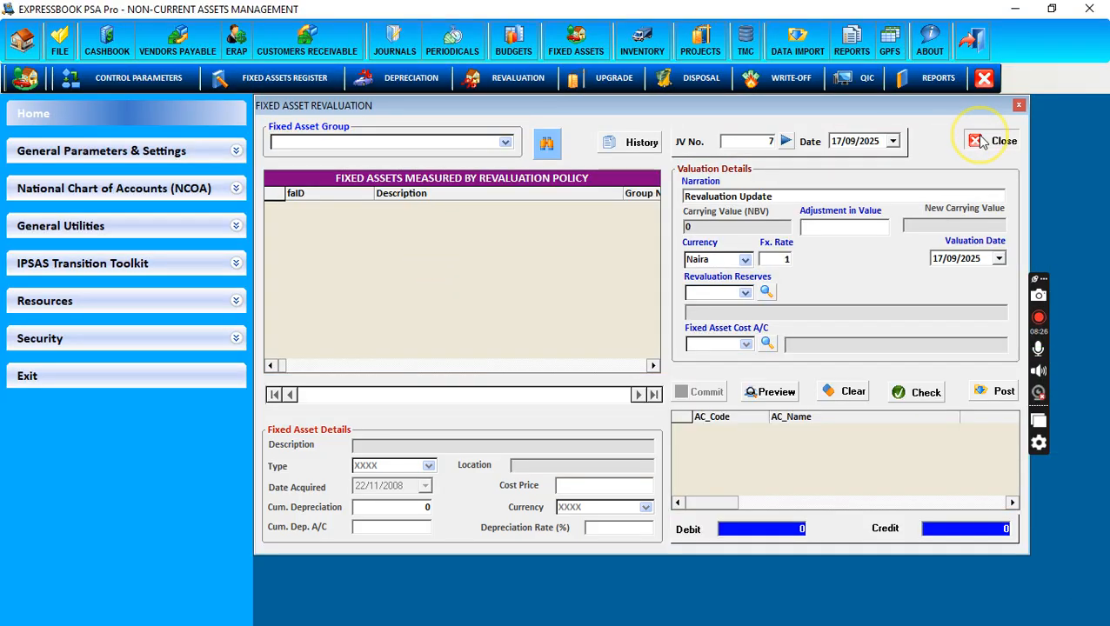
click(980, 143)
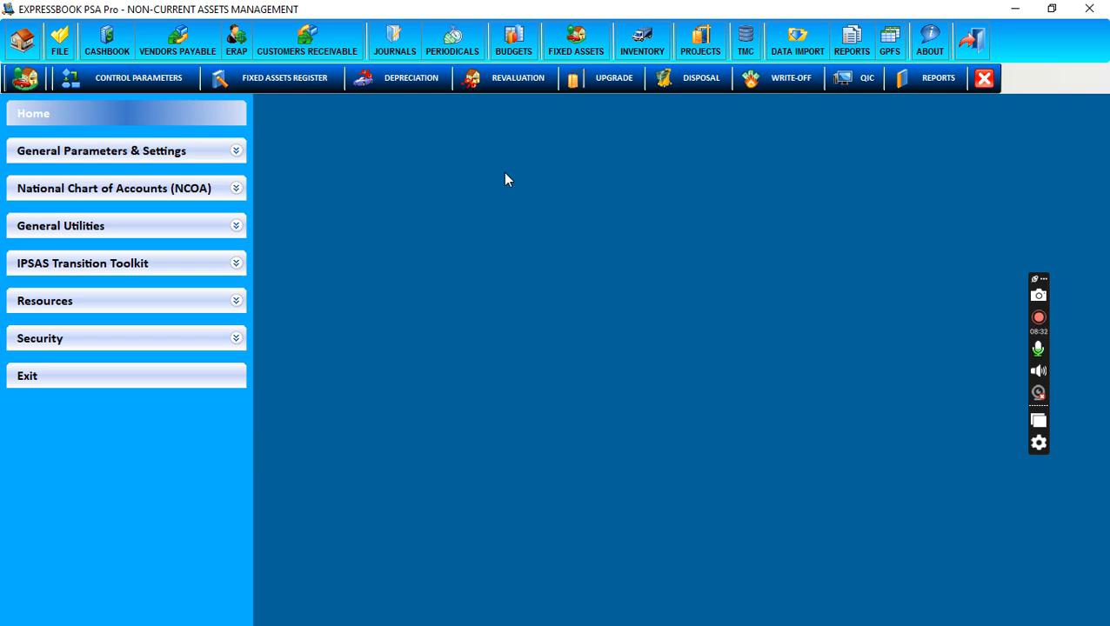
Step: Open Fixed Assets Upgrade and filter its register by Motor Vehicles, Power Generating Sets and Motor Vehicles again to view the assets
click(599, 82)
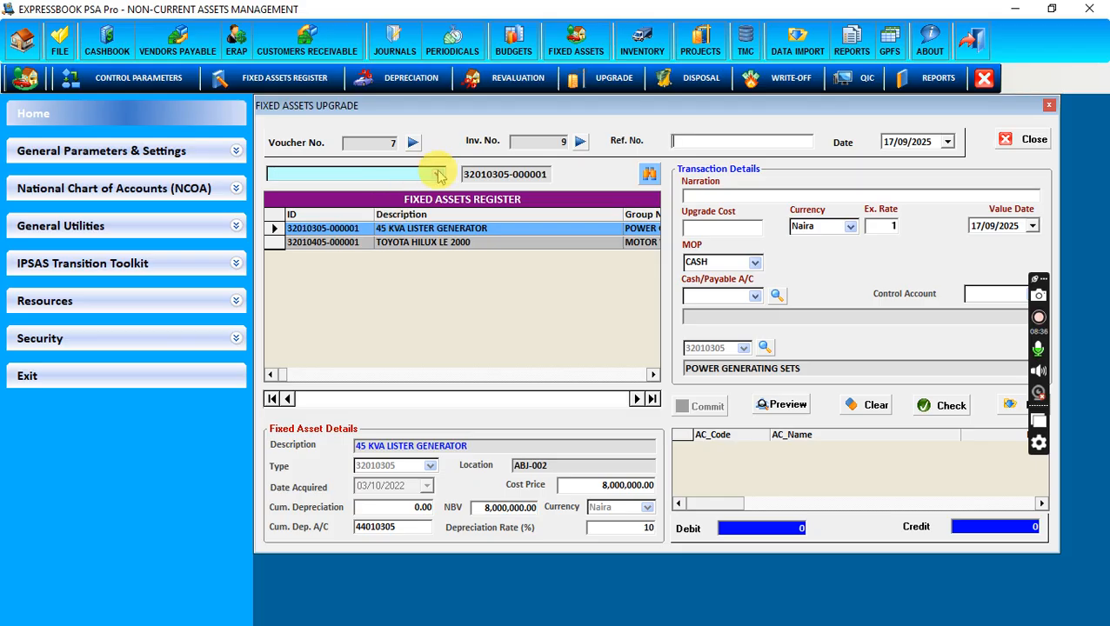
click(439, 176)
click(419, 204)
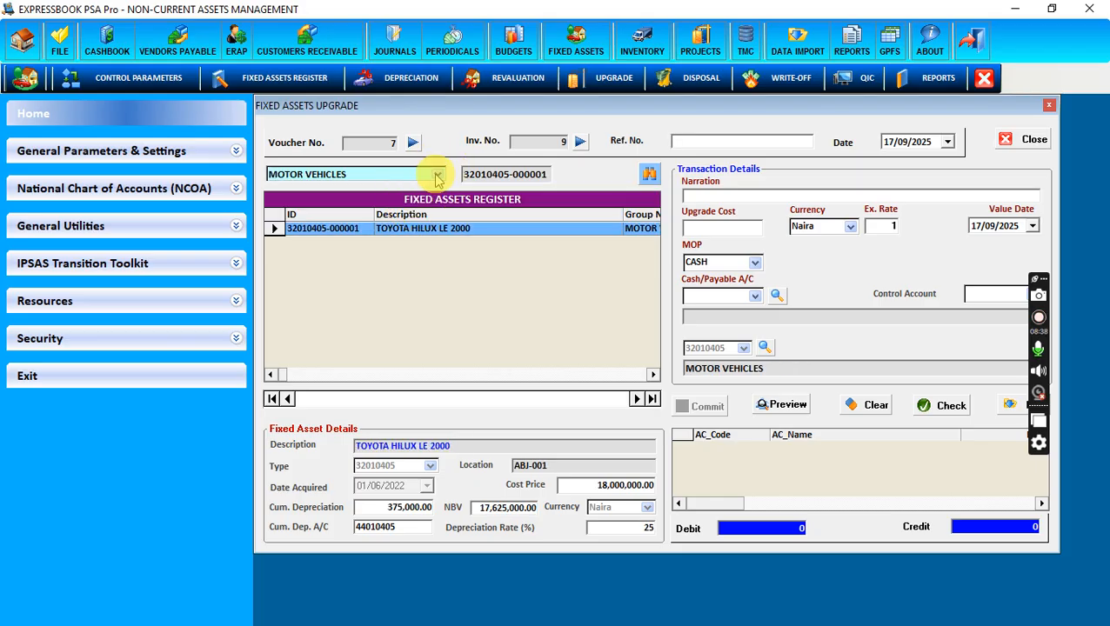
click(437, 176)
click(421, 218)
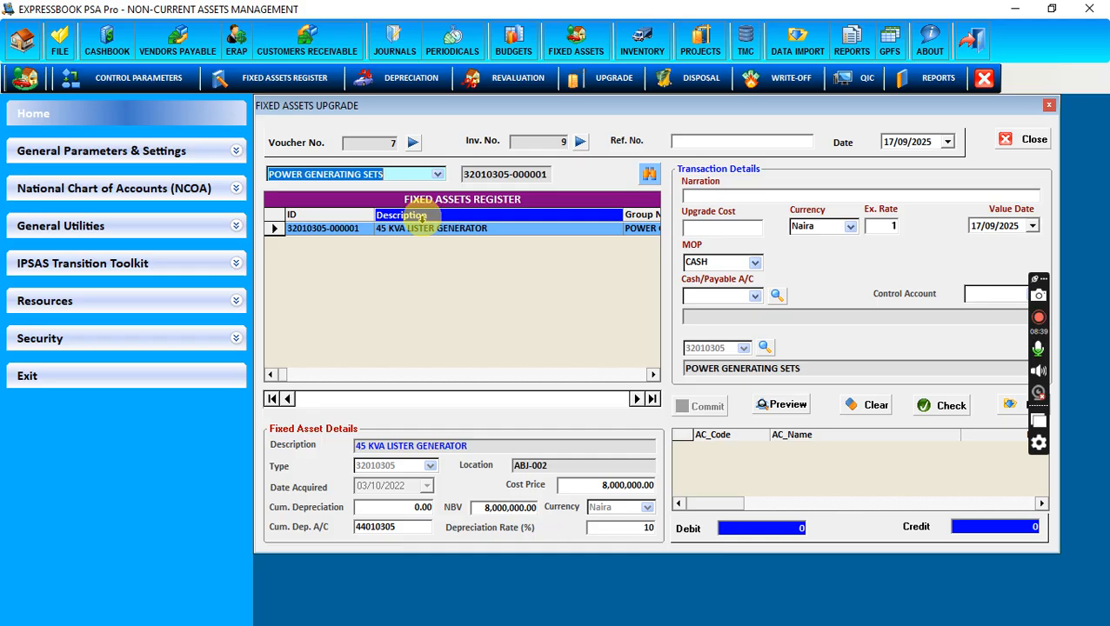
click(436, 175)
click(418, 203)
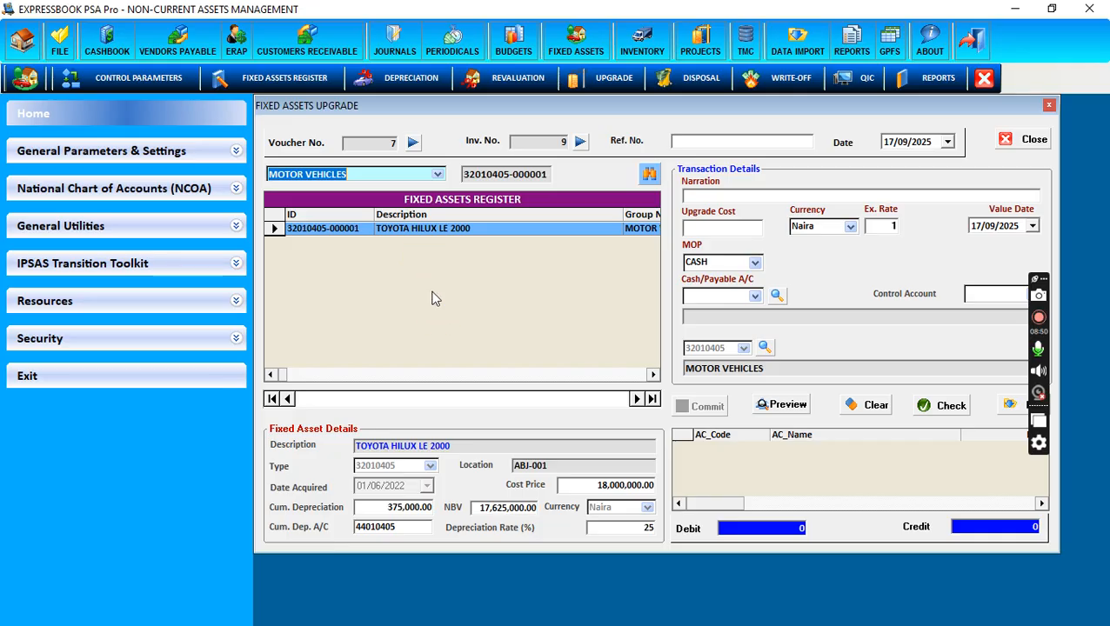
Step: Filter the upgrade register to Power Generating Sets, view the 45 KVA Lister Generator record, and close the form
click(372, 178)
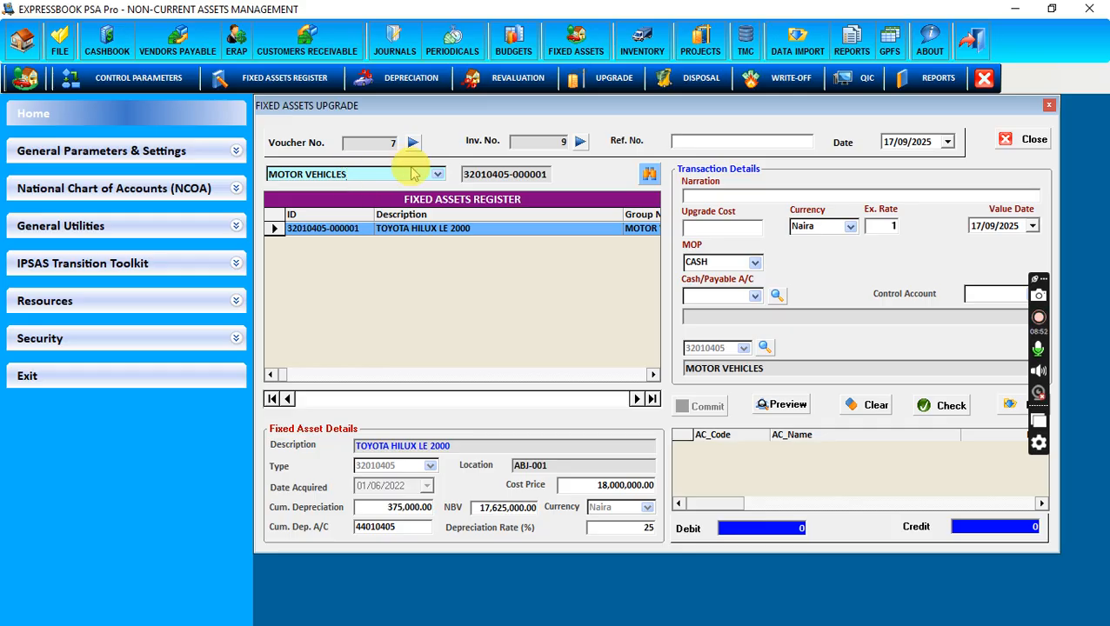
click(439, 175)
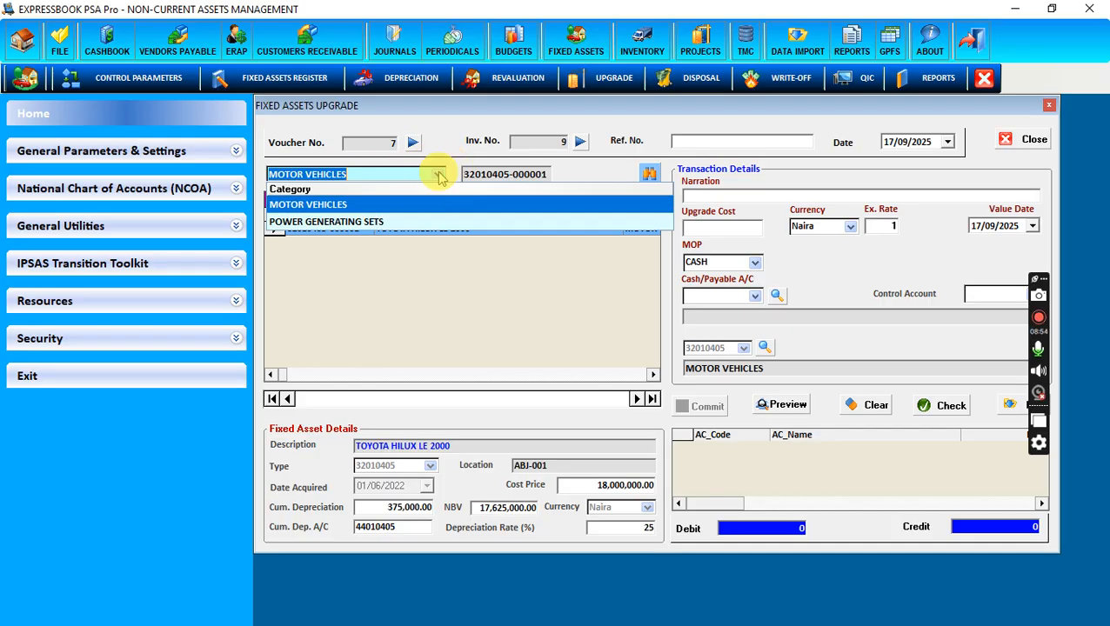
click(409, 222)
click(410, 233)
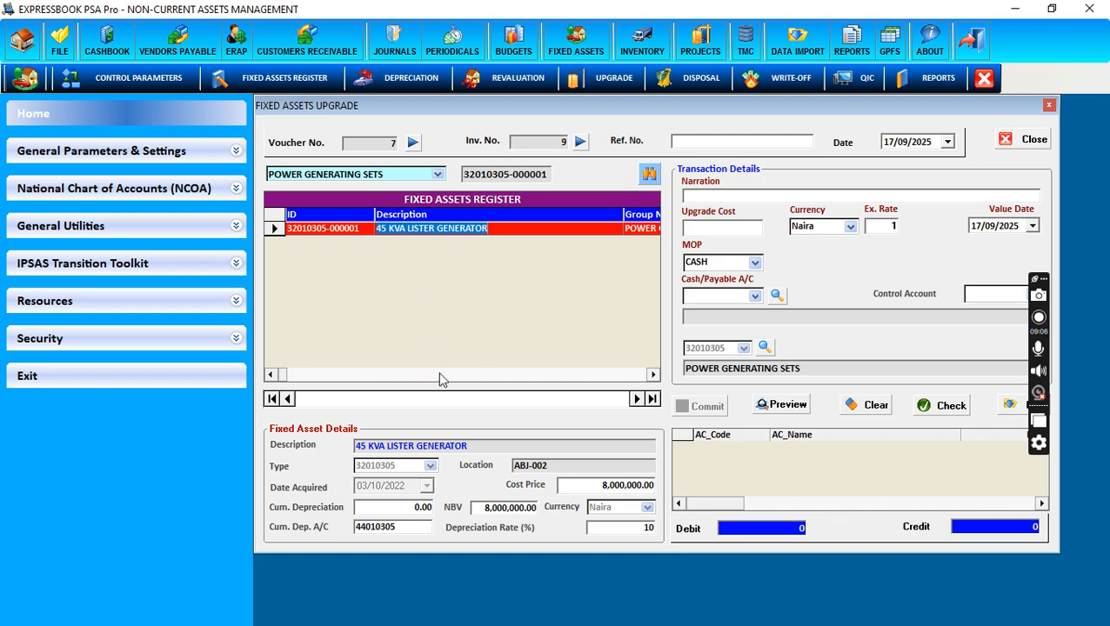
click(320, 229)
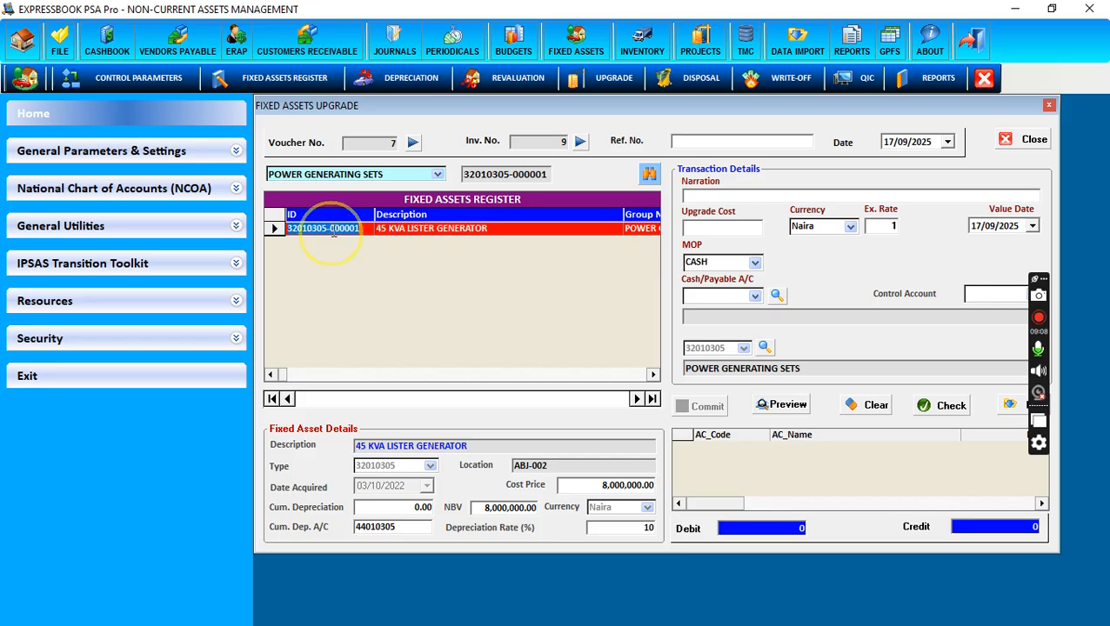
click(1015, 144)
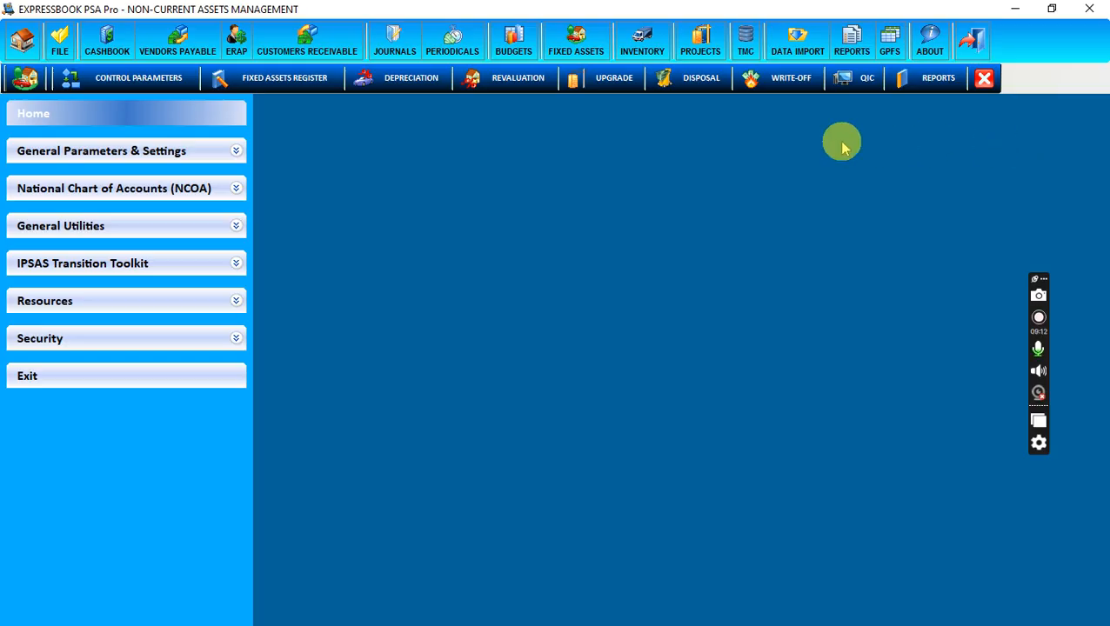
Step: Open Fixed Assets Disposal, view the details of the generator and the Toyota Hilux, and close the form
click(693, 76)
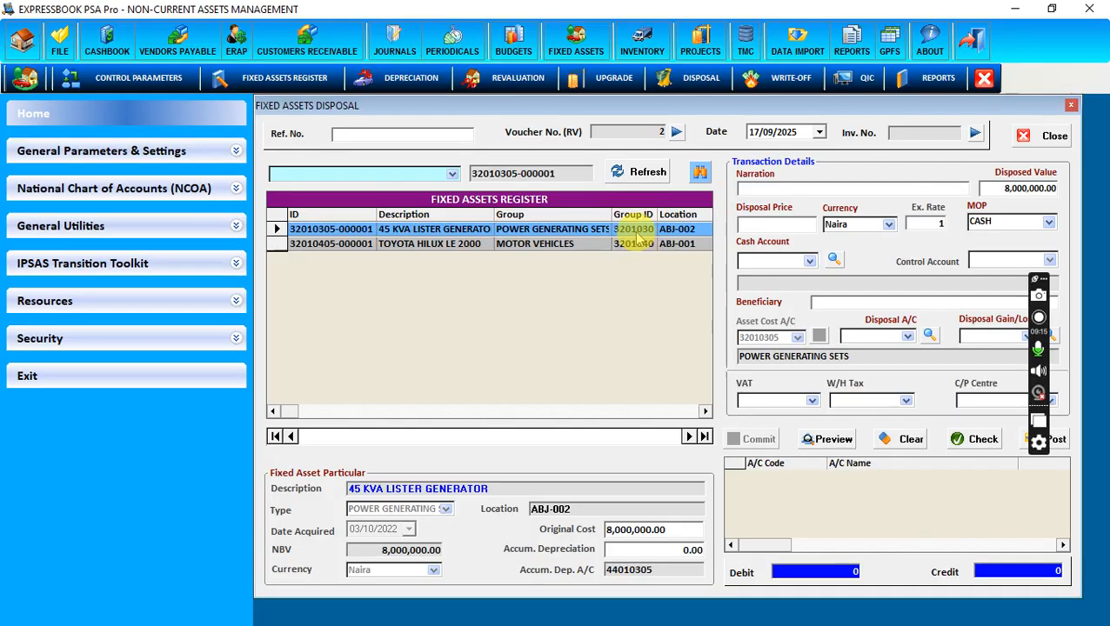
click(633, 230)
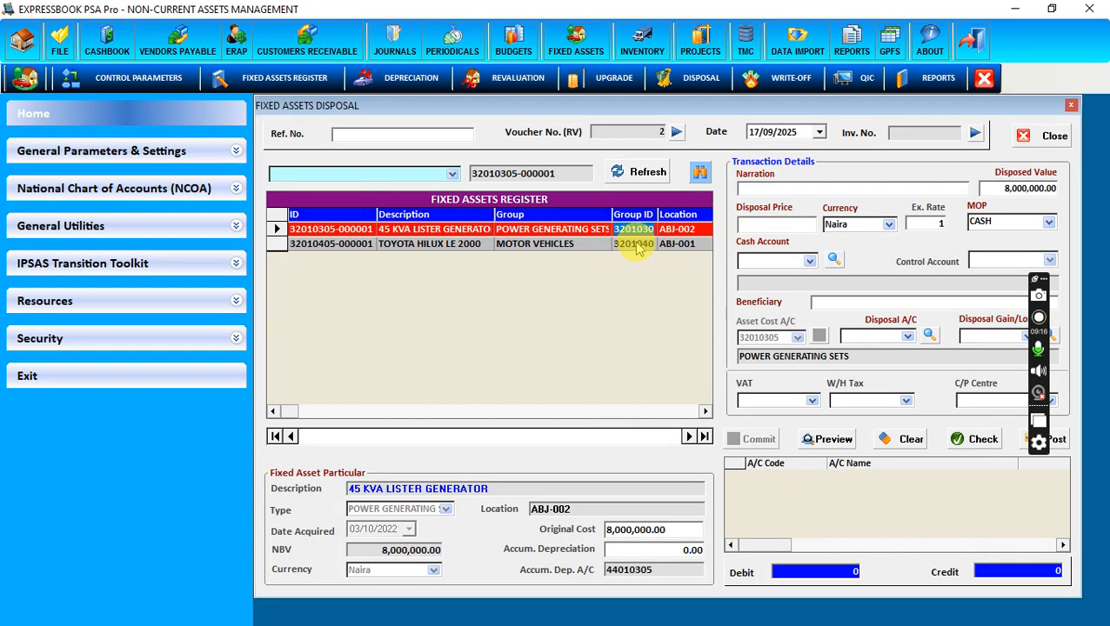
click(635, 244)
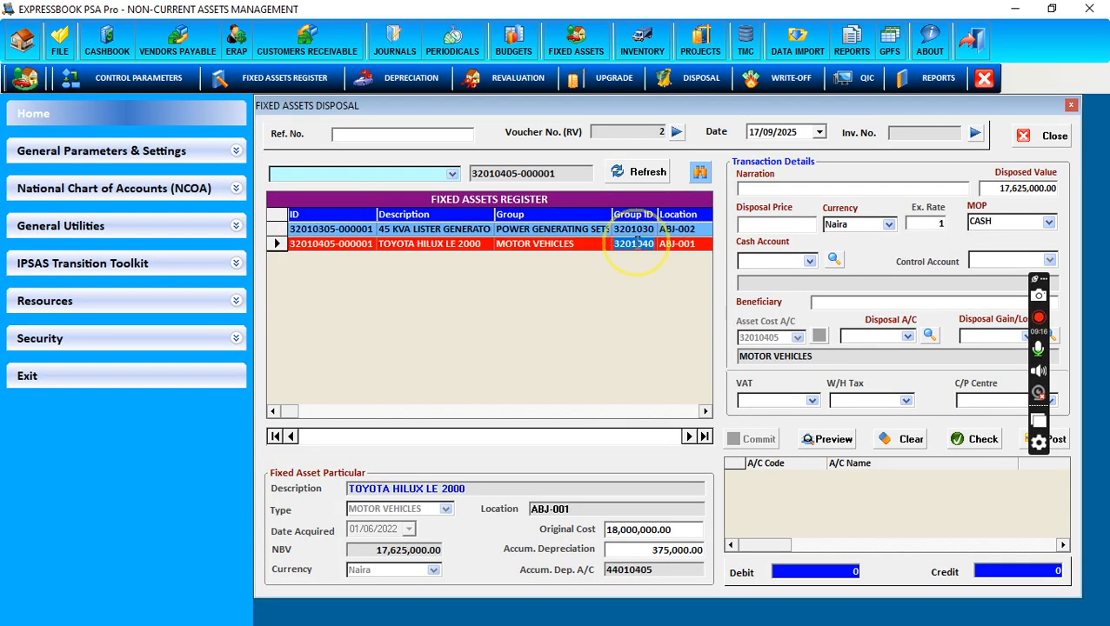
click(1040, 139)
Step: Open Fixed Asset Write-Off and view the write-off details of the 45 KVA Lister Generator and the Toyota Hilux LE 2000
click(762, 80)
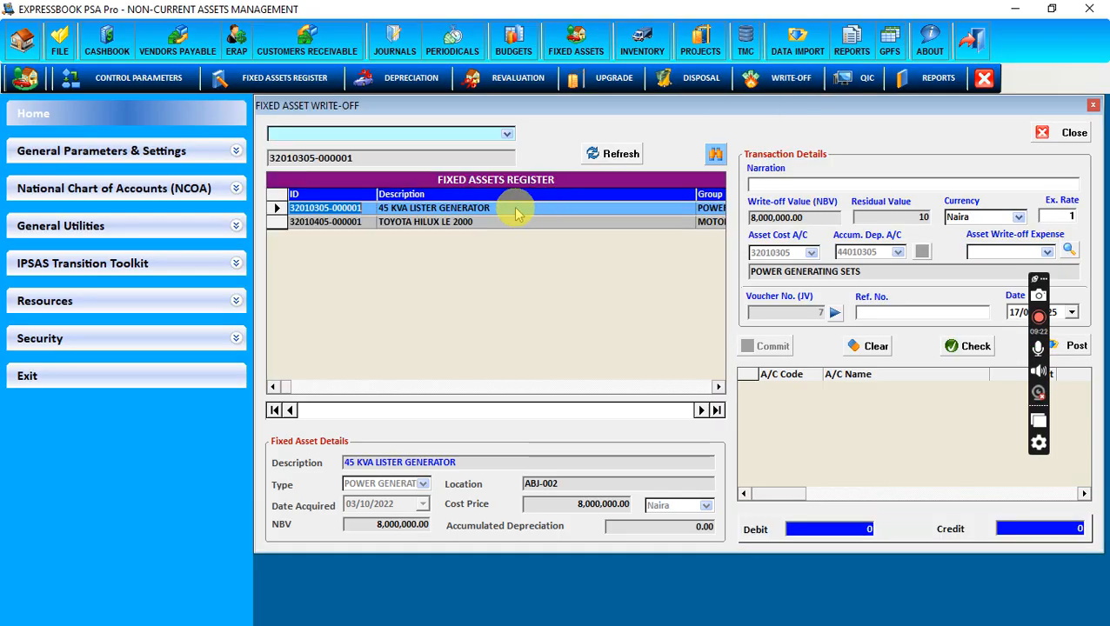
click(517, 208)
click(520, 222)
click(520, 208)
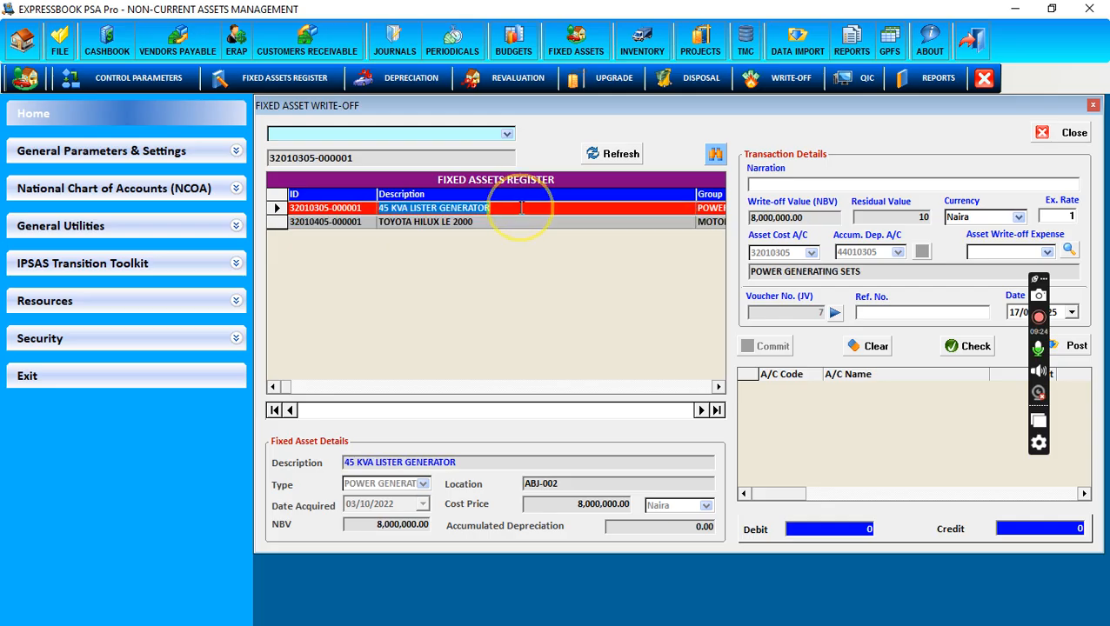
Step: Reopen Fixed Assets Disposal, view the disposal details of the 45 KVA Lister Generator and the Toyota Hilux LE 2000, and close the form
click(1042, 133)
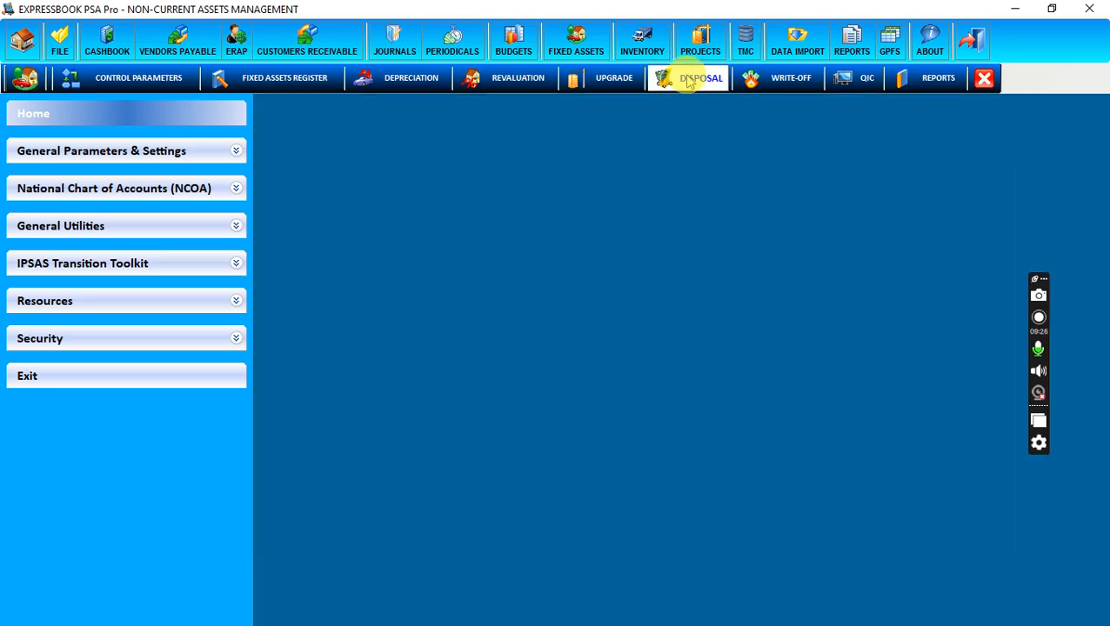
click(684, 81)
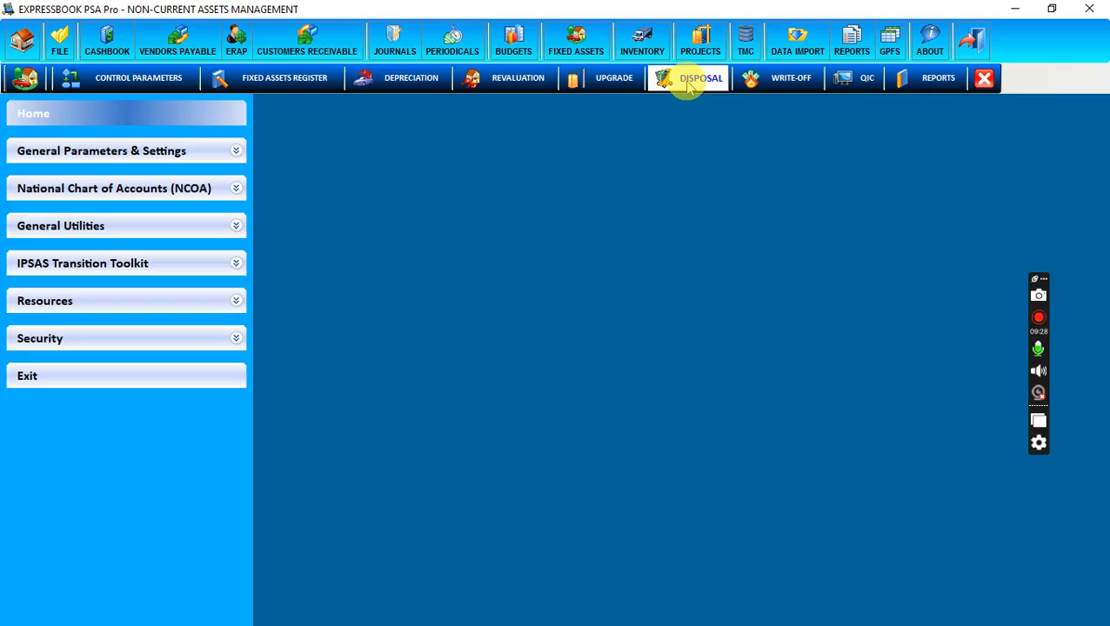
click(688, 84)
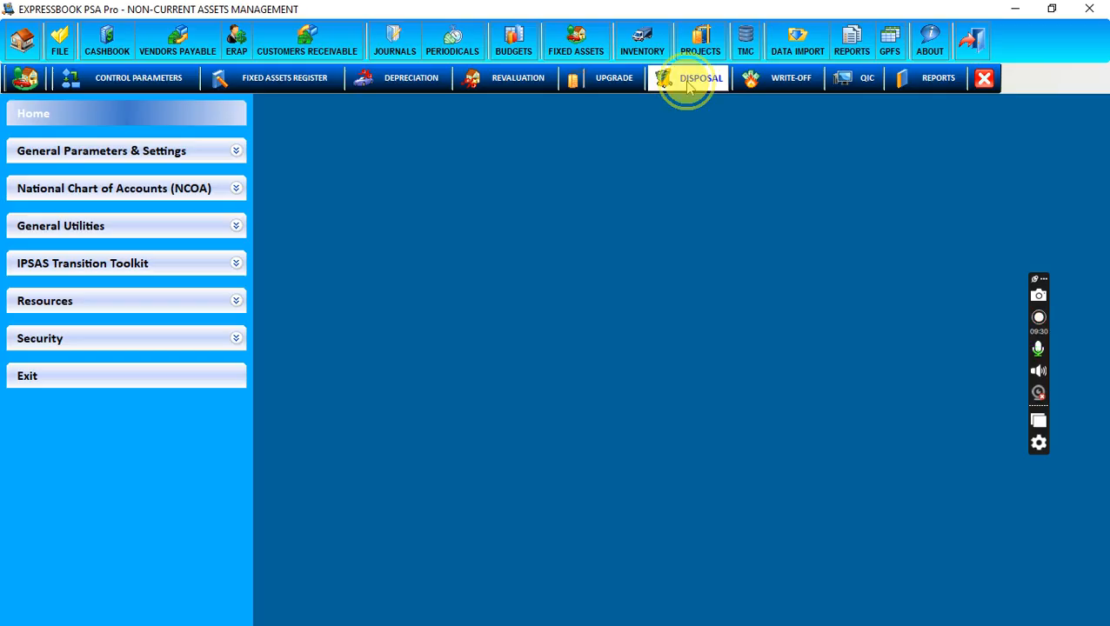
click(616, 171)
click(584, 231)
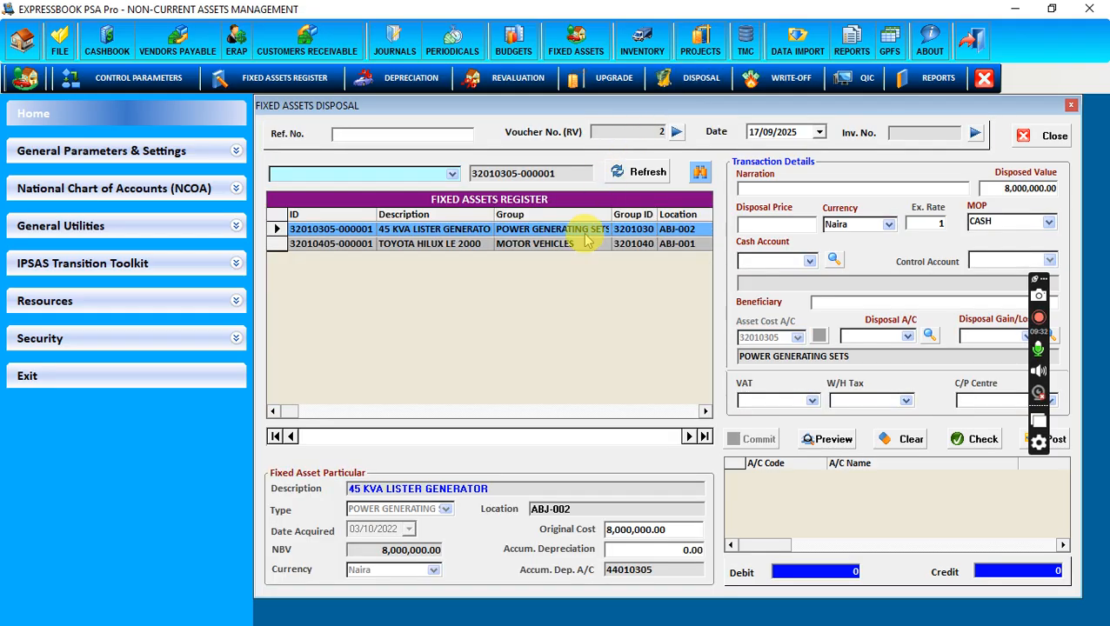
click(586, 237)
click(586, 244)
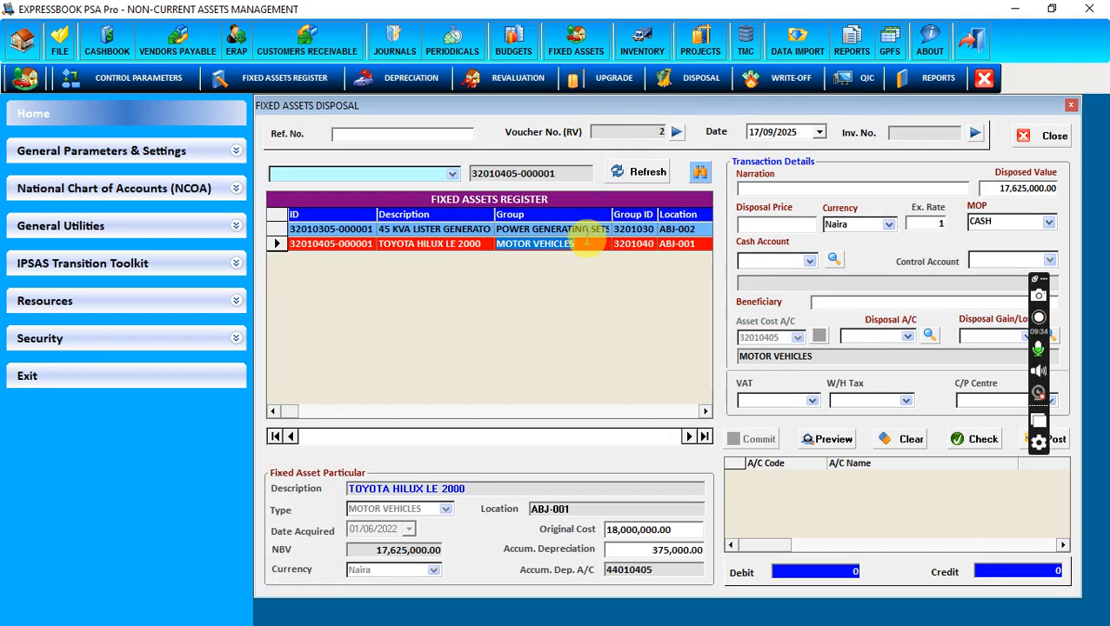
click(590, 230)
click(591, 247)
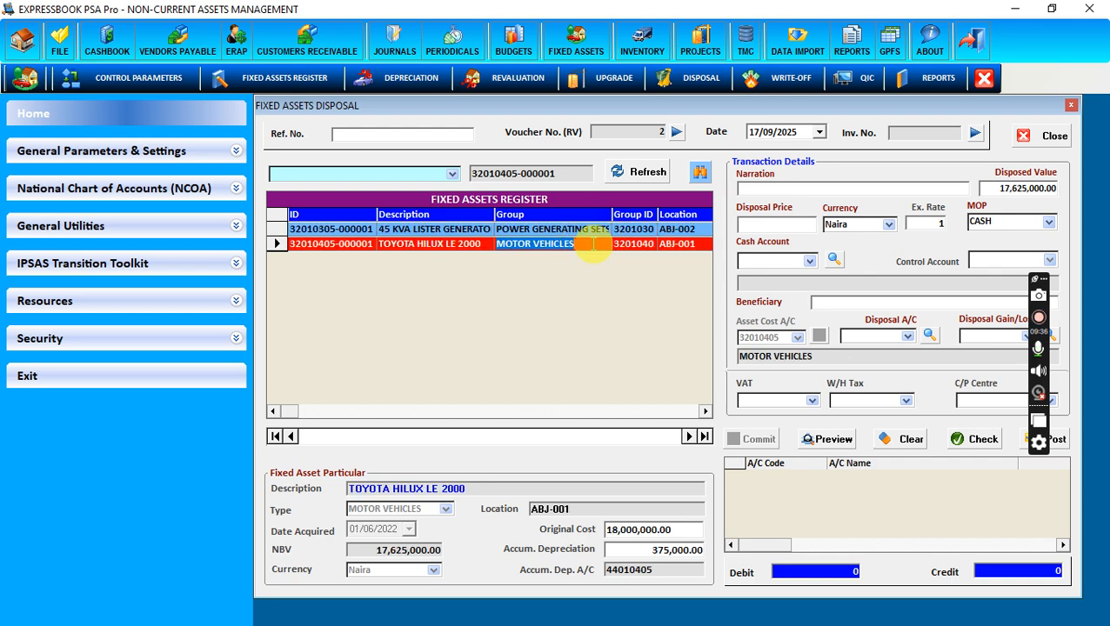
click(604, 230)
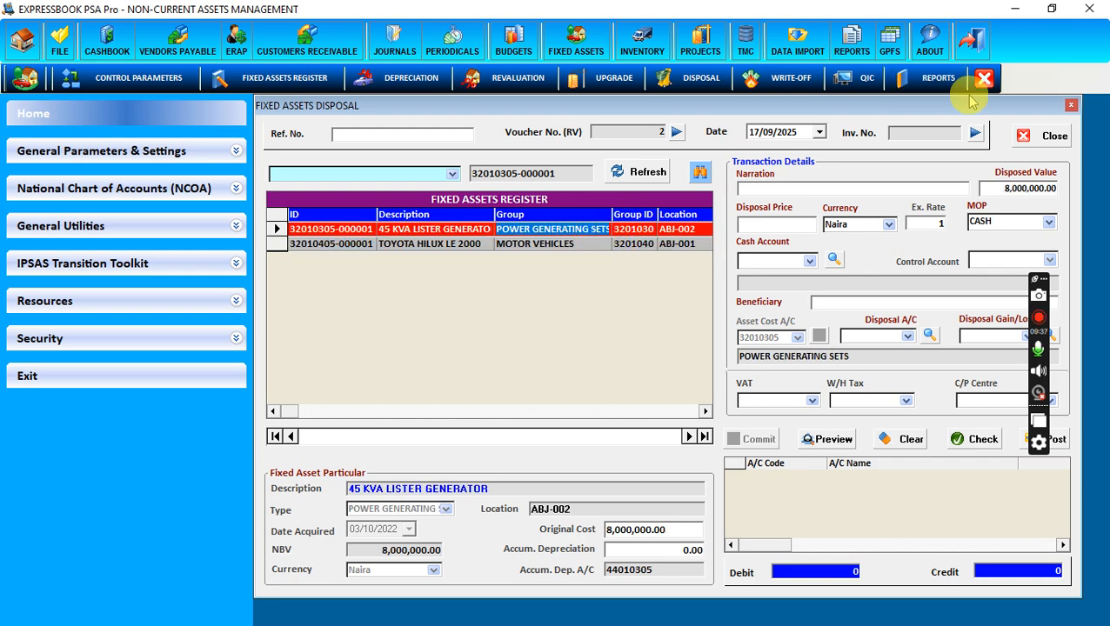
click(1030, 136)
Step: Reopen Fixed Asset Write-Off, compare the write-off details of the generator and the Toyota Hilux, and close the form
click(772, 80)
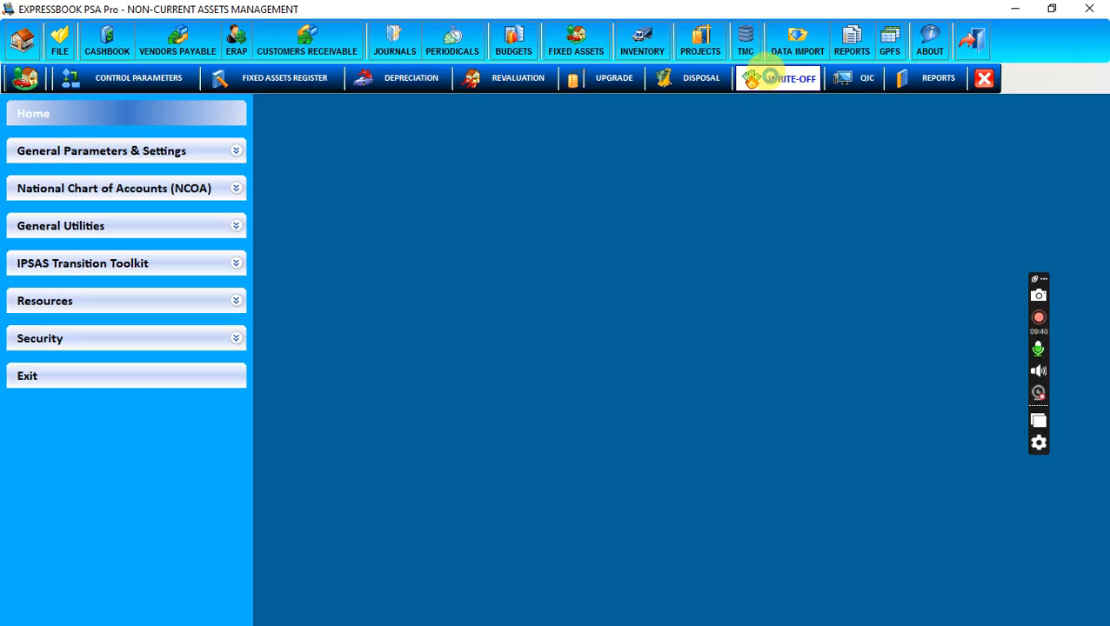
click(420, 212)
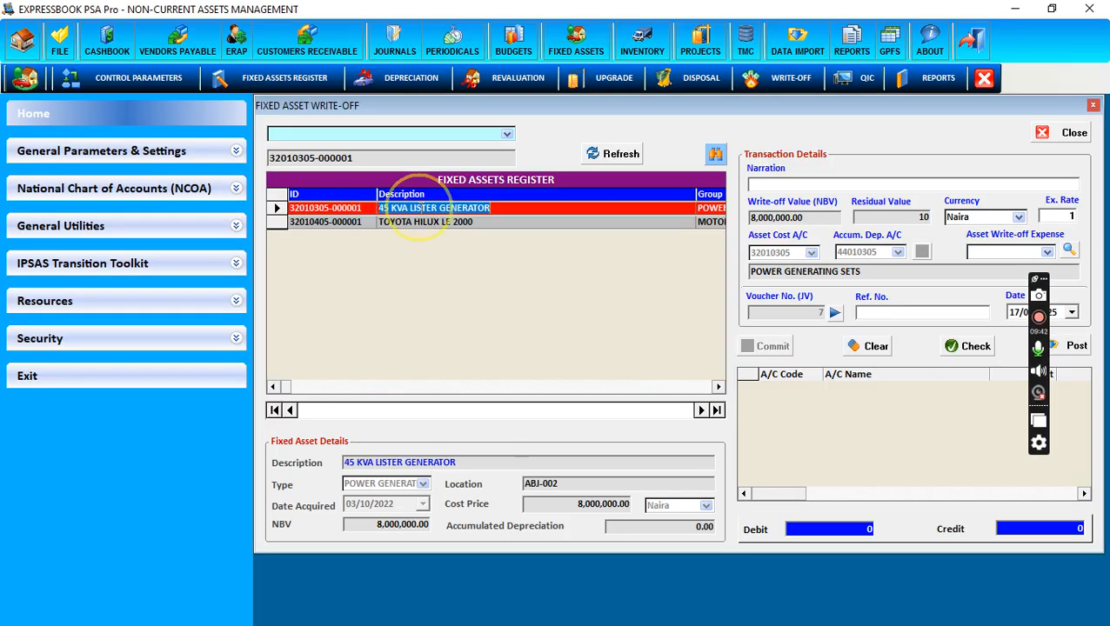
click(426, 221)
click(431, 210)
click(432, 221)
click(433, 209)
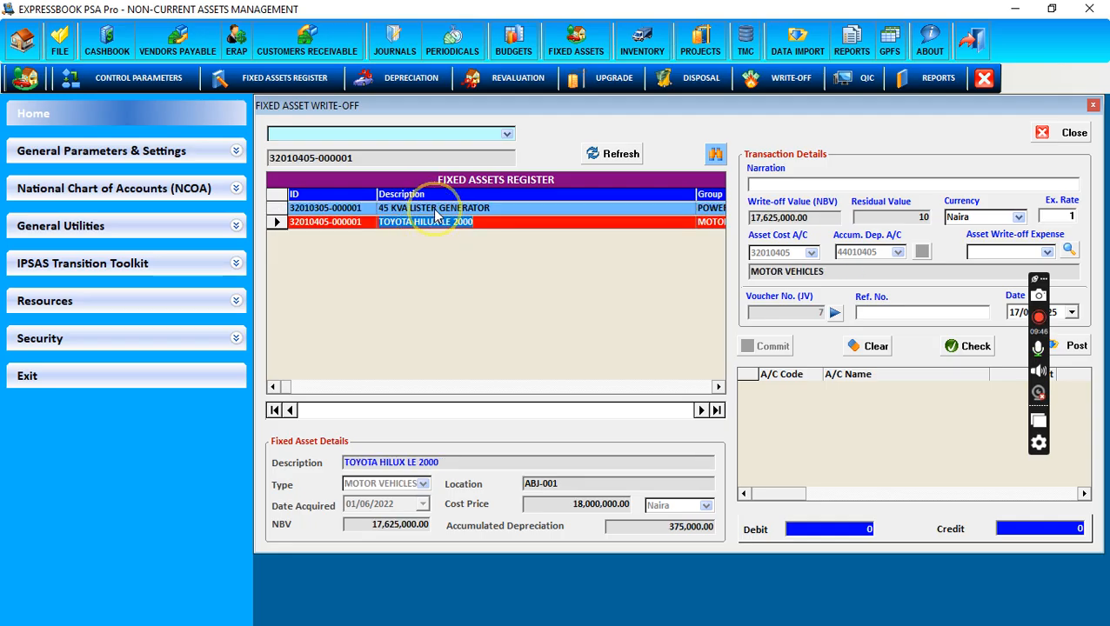
click(428, 222)
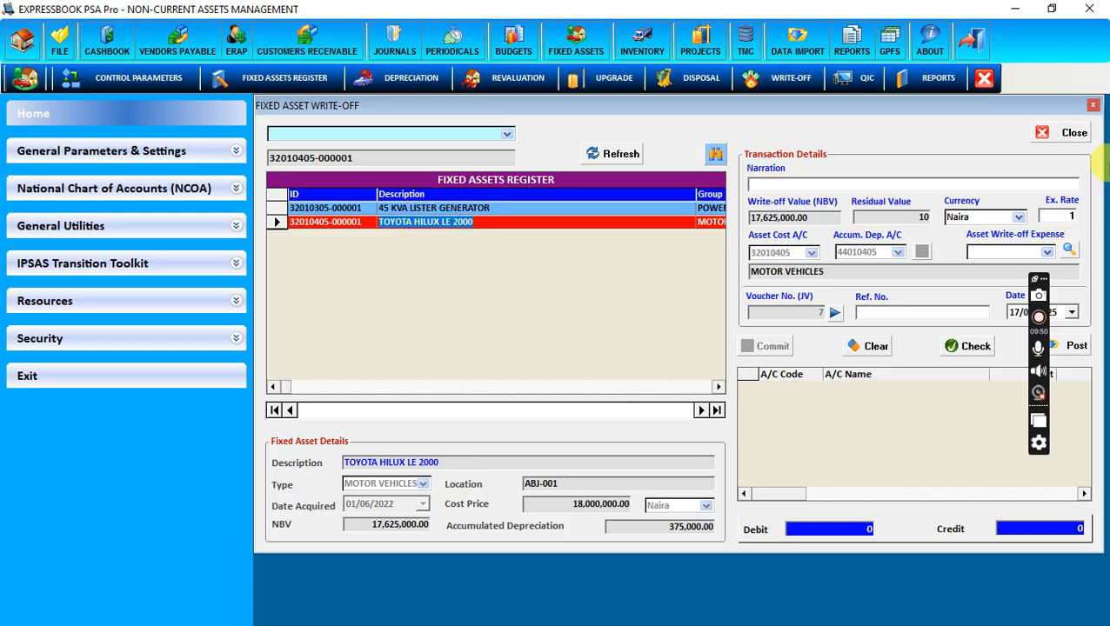
click(1042, 133)
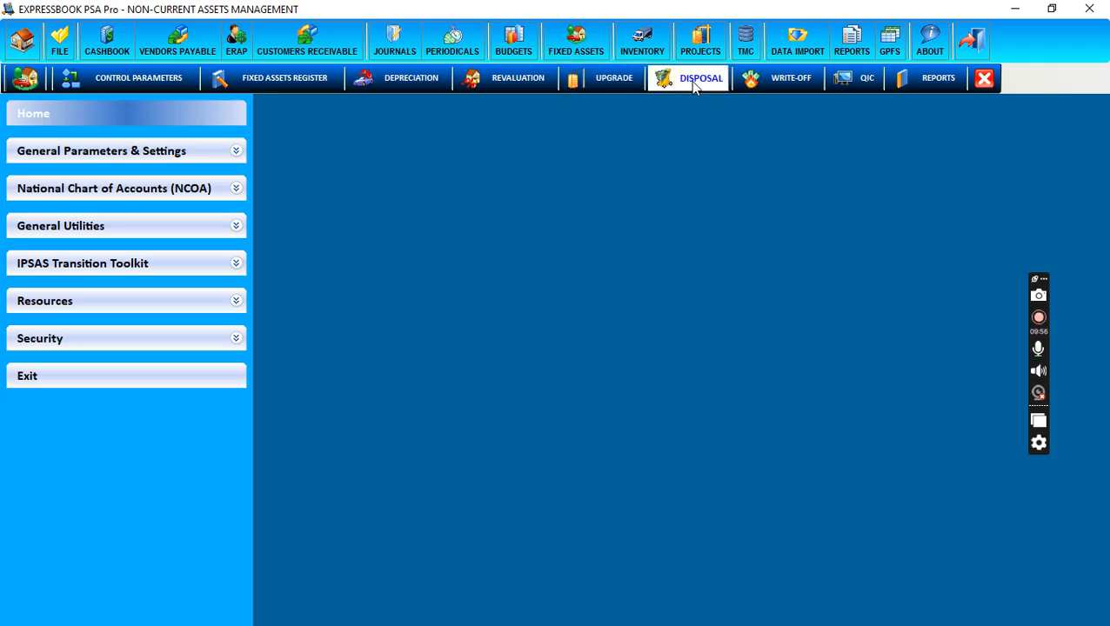
Step: Open the fixed assets QIC, view the custodian and depreciation details of the Toyota Hilux LE 2000, and close it
click(868, 80)
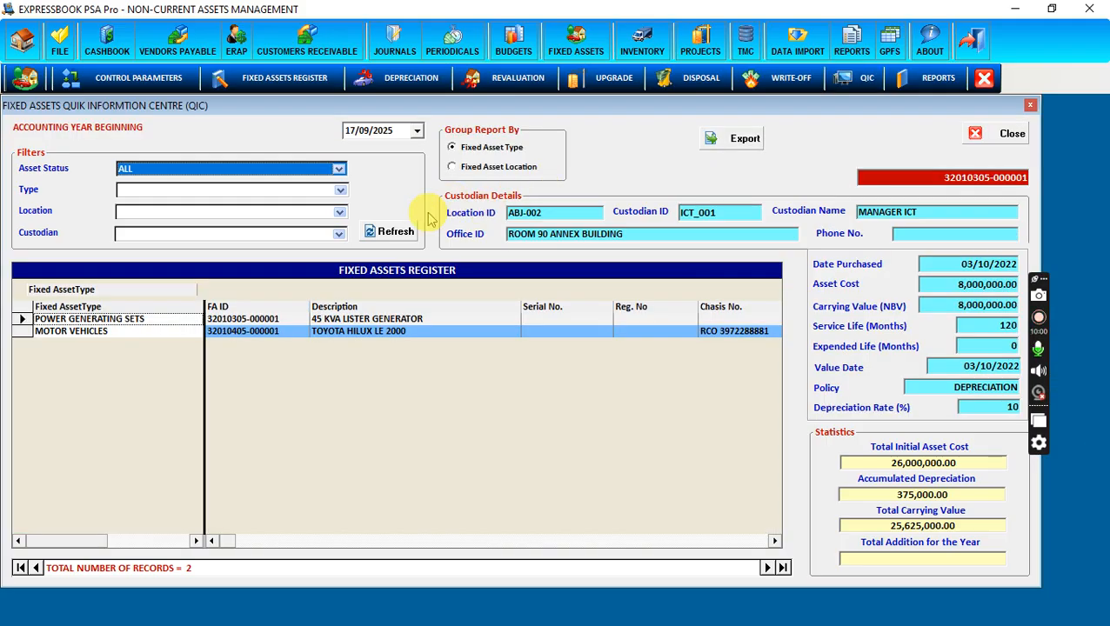
click(400, 331)
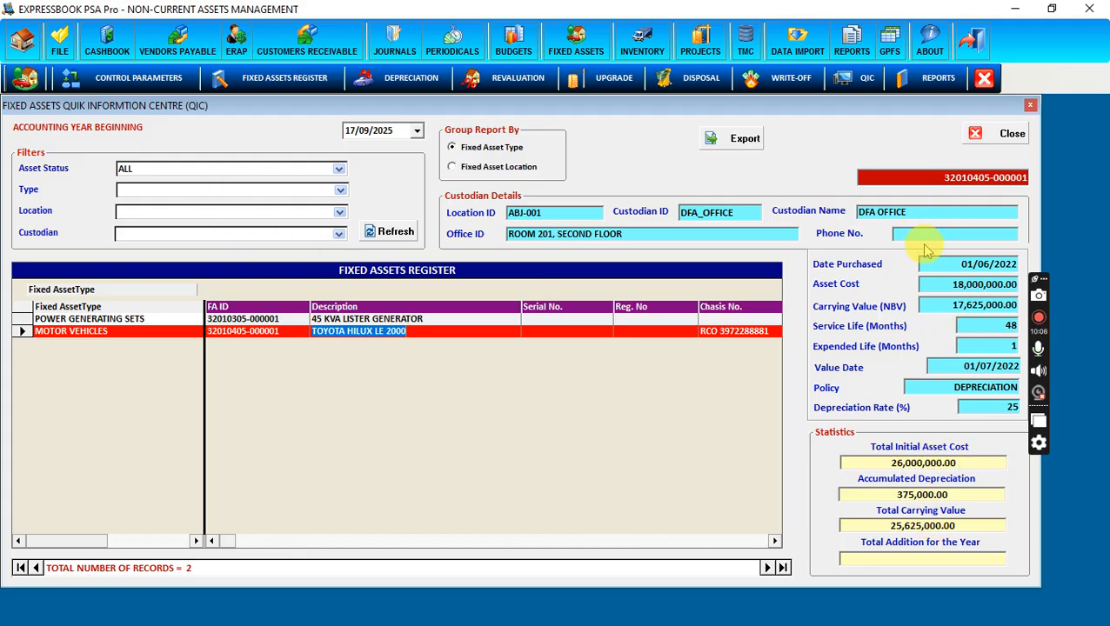
click(978, 139)
Step: View the list of available fixed assets reports and close the Non-Current Assets Management module
click(929, 78)
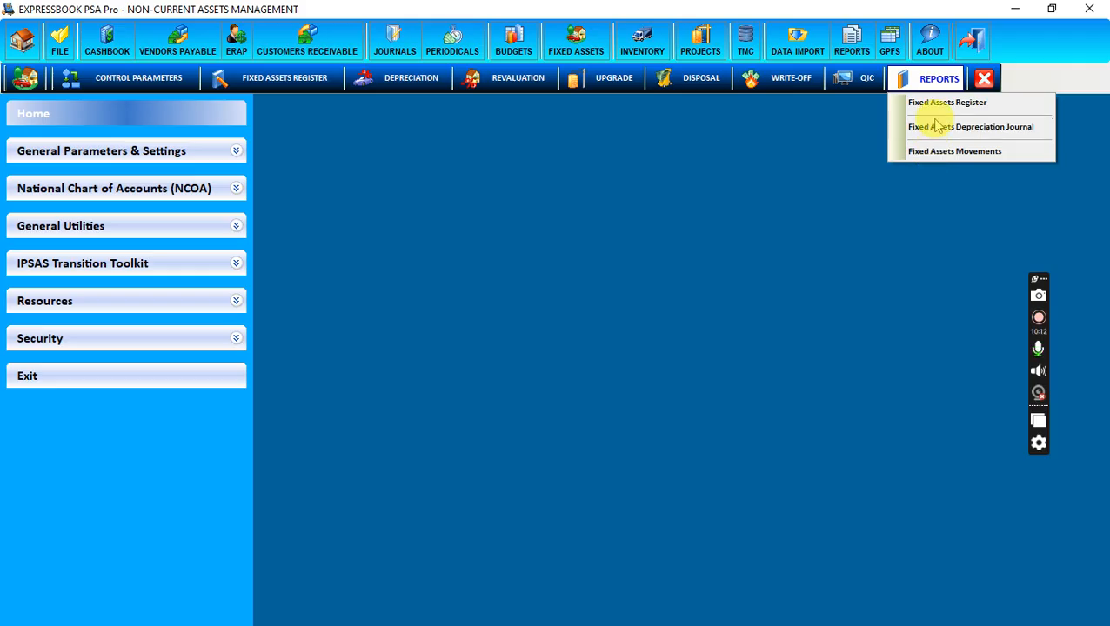
click(738, 175)
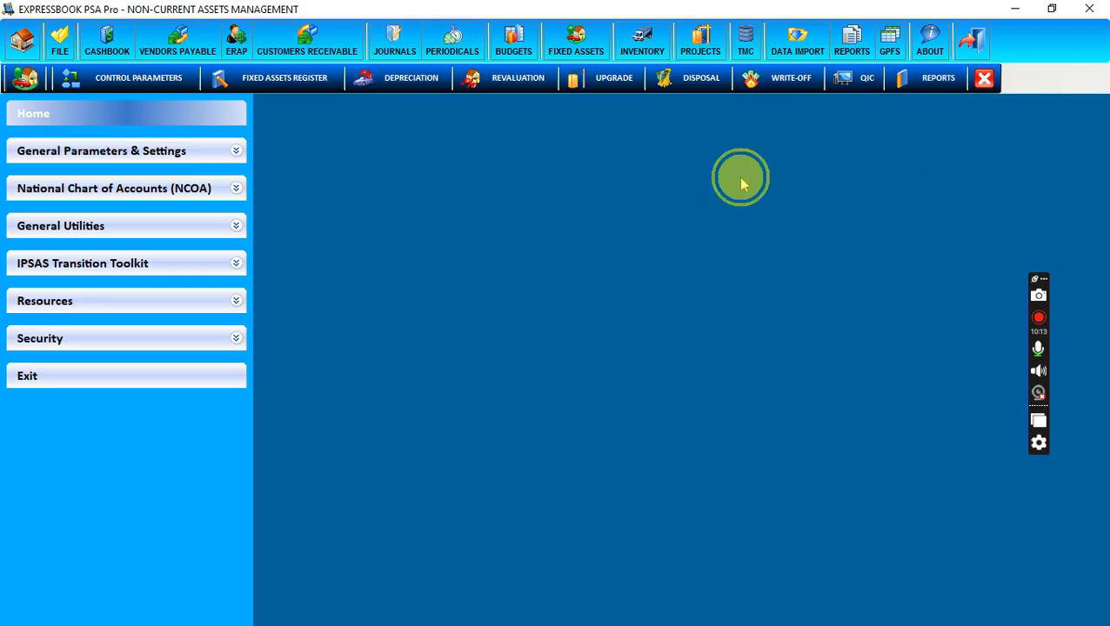
click(984, 79)
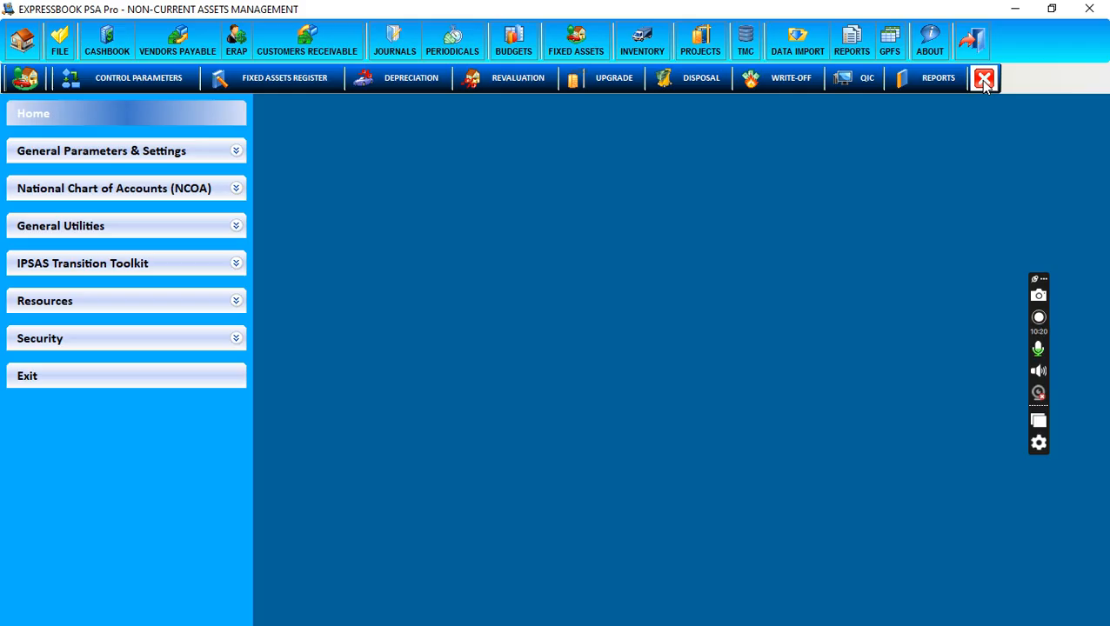
click(983, 79)
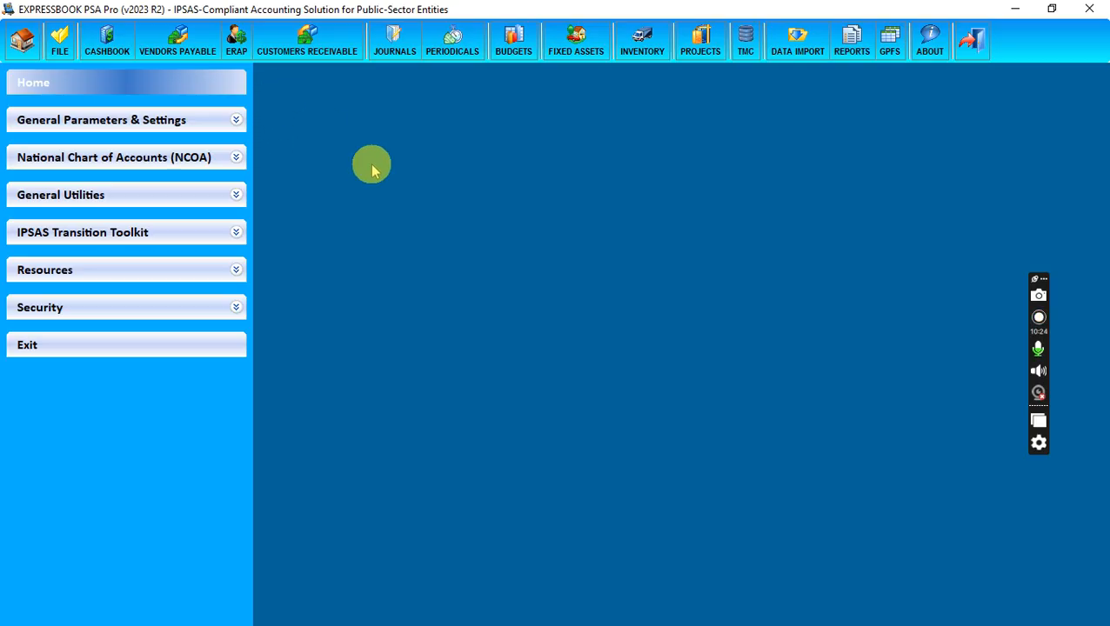
click(435, 165)
click(434, 163)
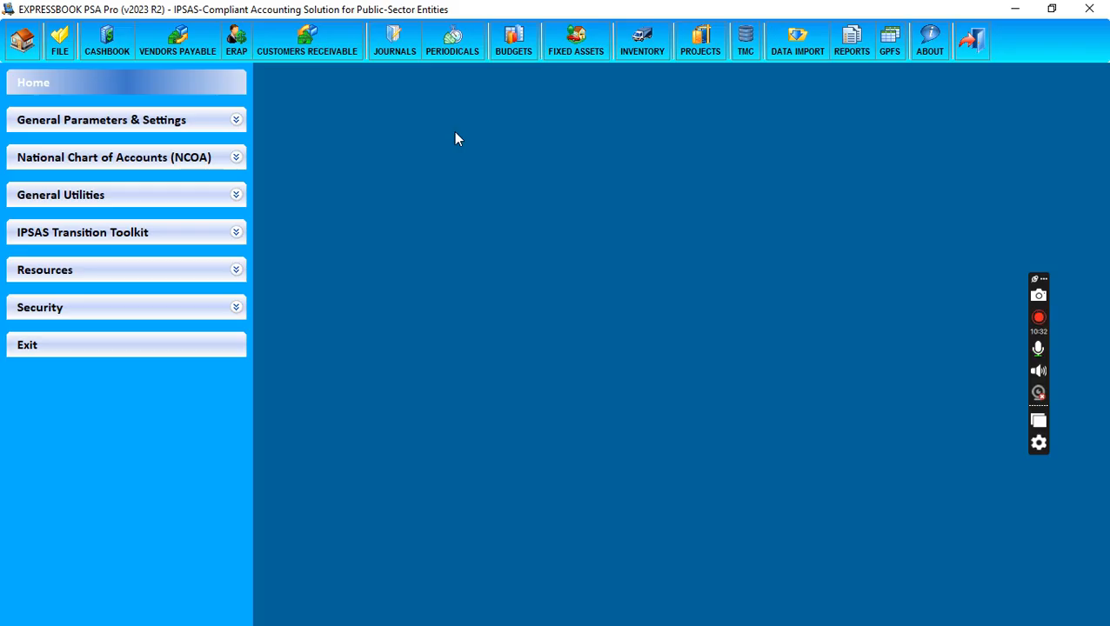
click(456, 163)
Step: Open Classification & Coding in Inventory Management and view the Medical, Provisional and Electrical/Electronic Store groups, closing the form when done
click(634, 58)
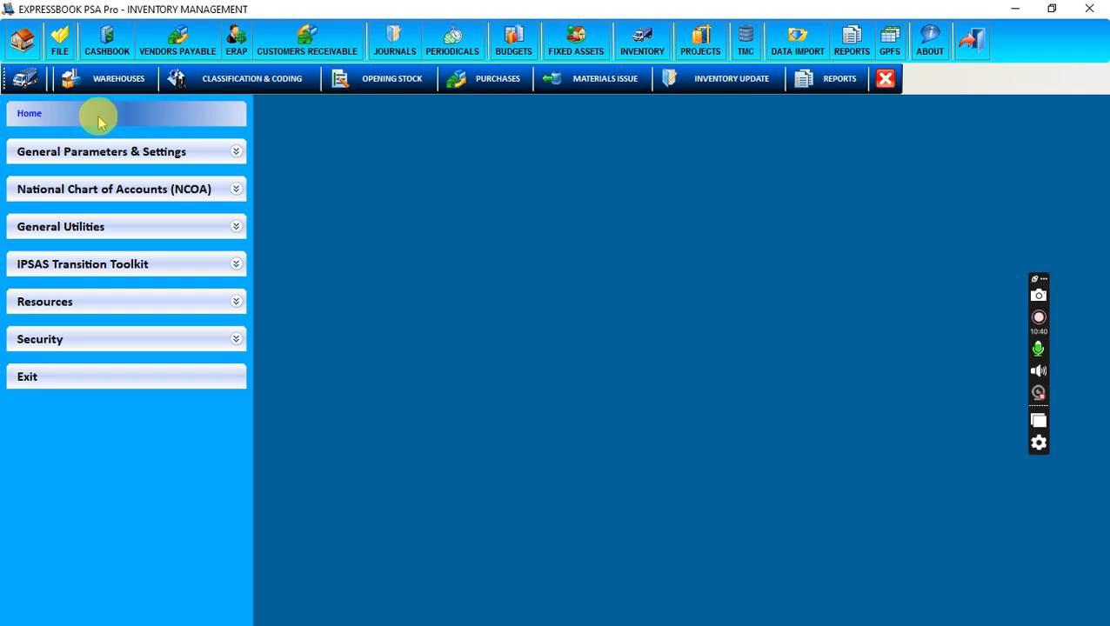
click(241, 87)
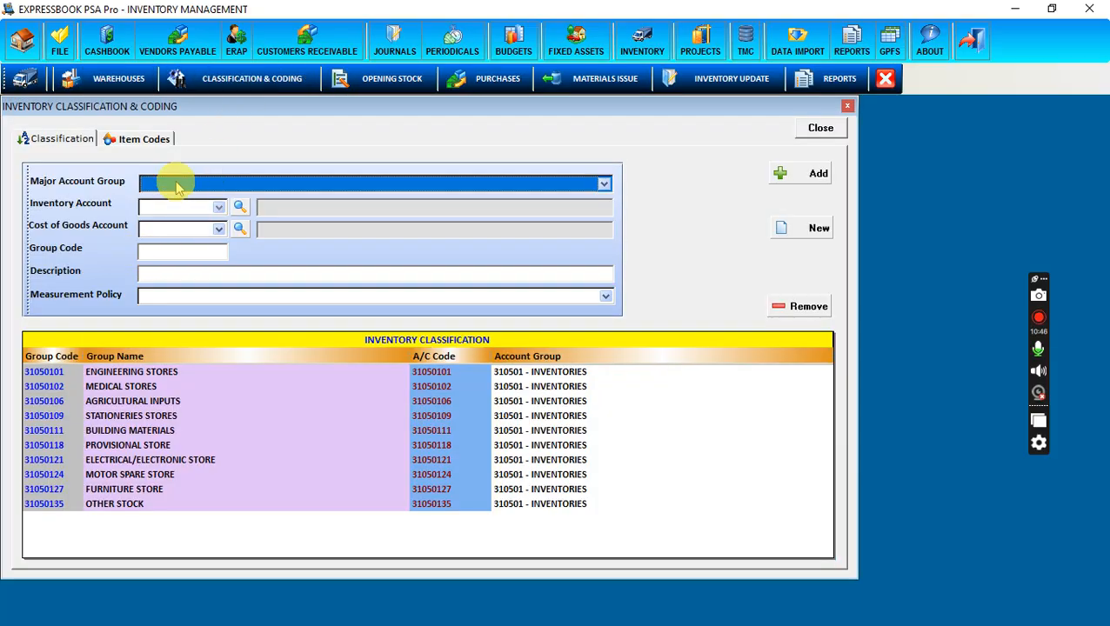
click(600, 183)
click(685, 192)
click(532, 386)
click(532, 445)
click(530, 459)
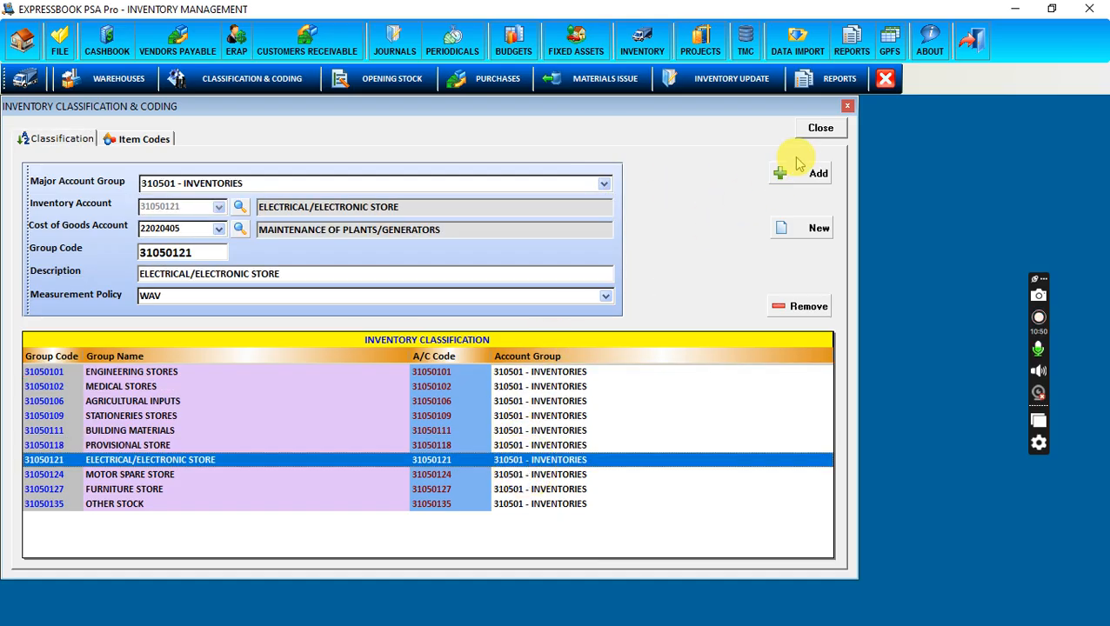
click(817, 129)
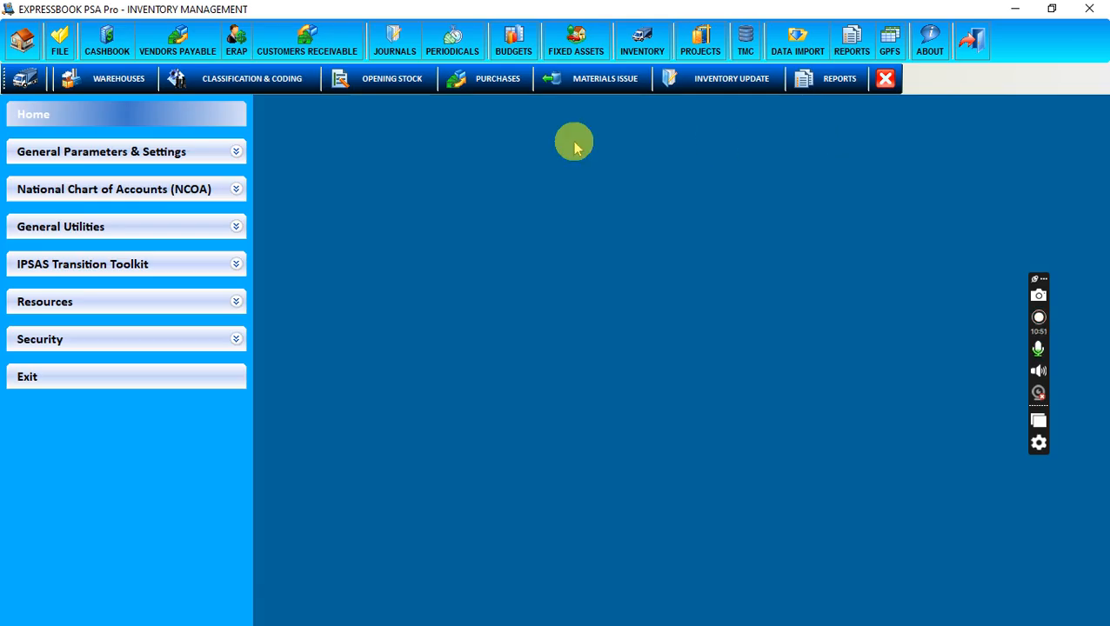
Step: View the Item Codes page of Inventory Classification & Coding and the Inventory Opening Stock form, closing each one
click(270, 87)
click(143, 139)
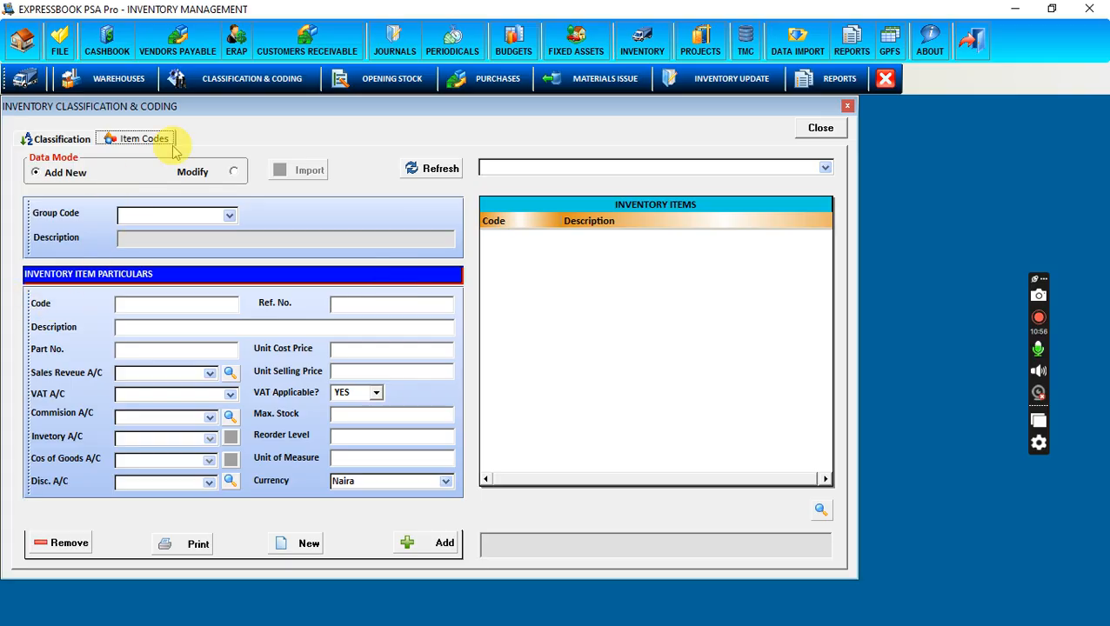
click(821, 132)
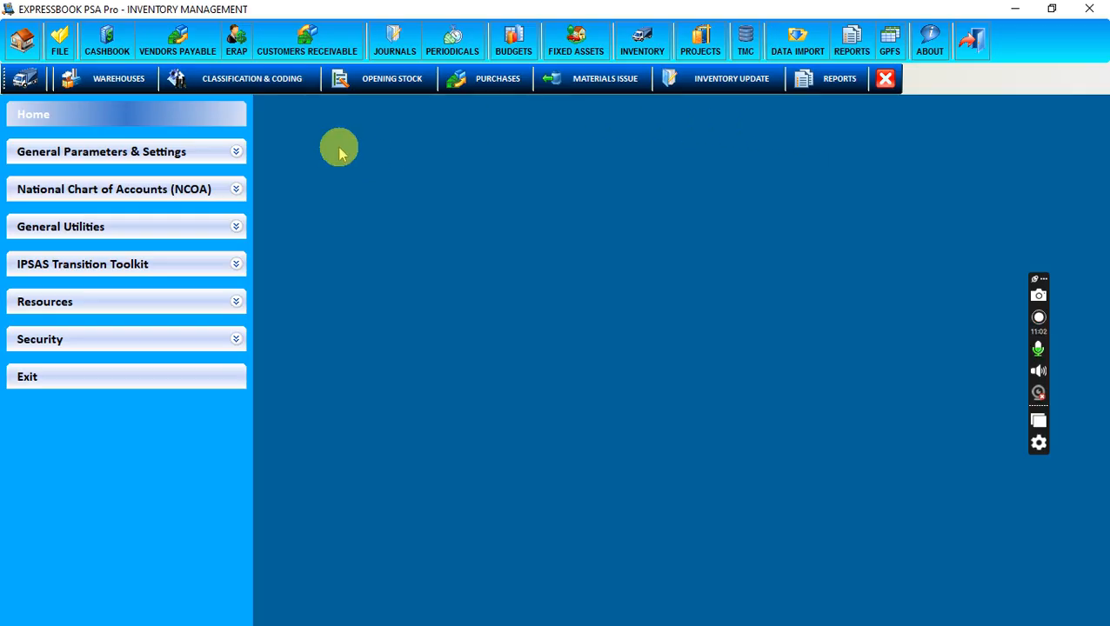
click(374, 79)
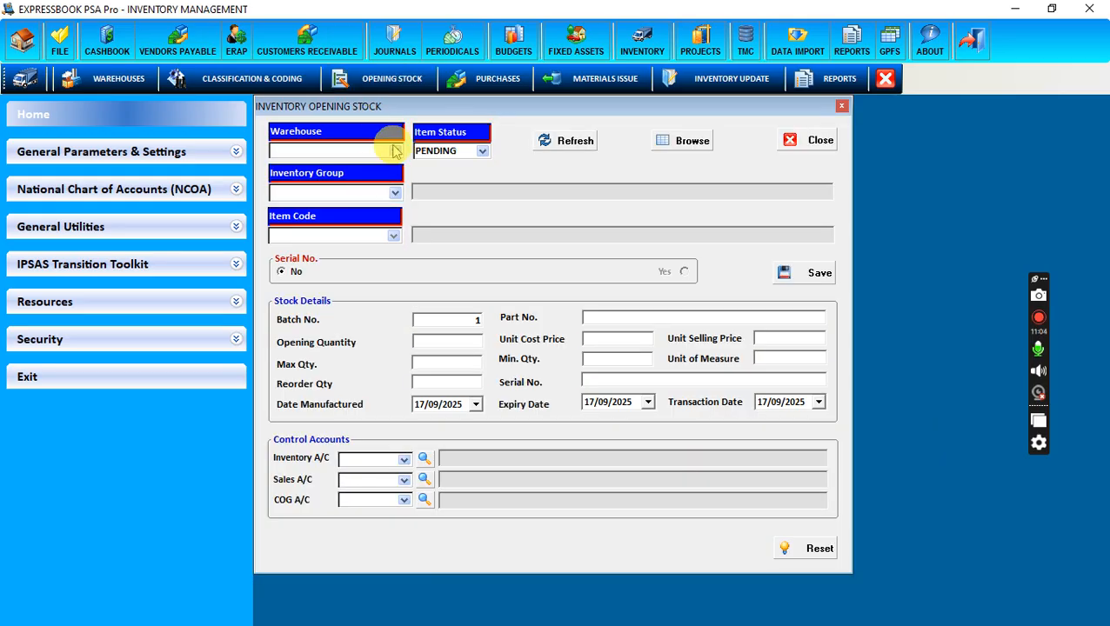
click(808, 145)
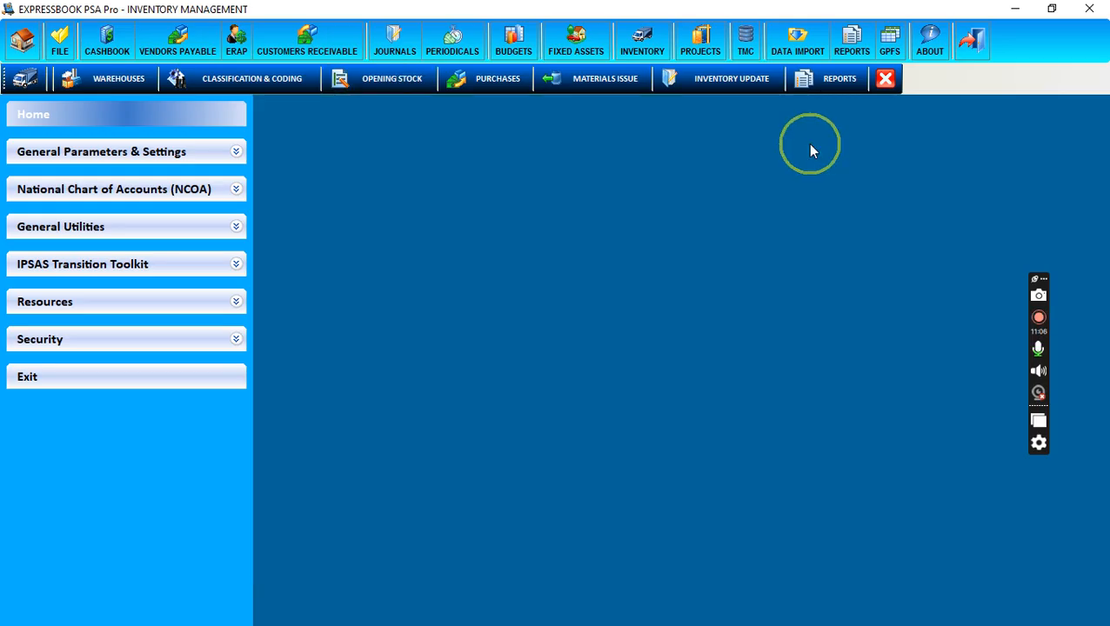
Step: Open the inventory Purchases form, view its tax and payment details, and close it
click(493, 85)
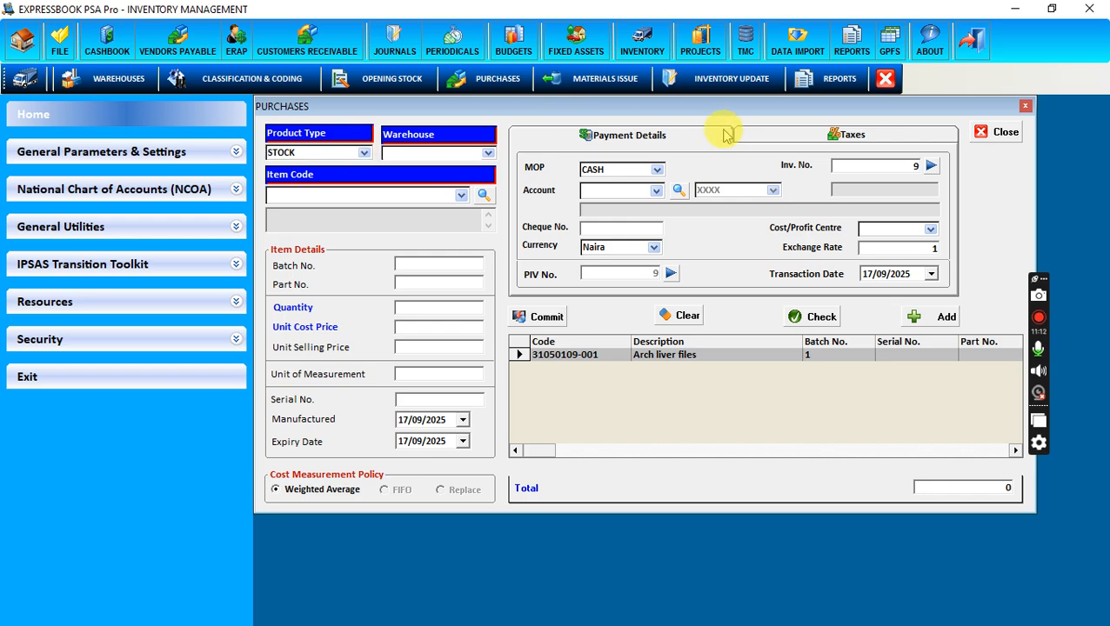
click(883, 142)
click(667, 135)
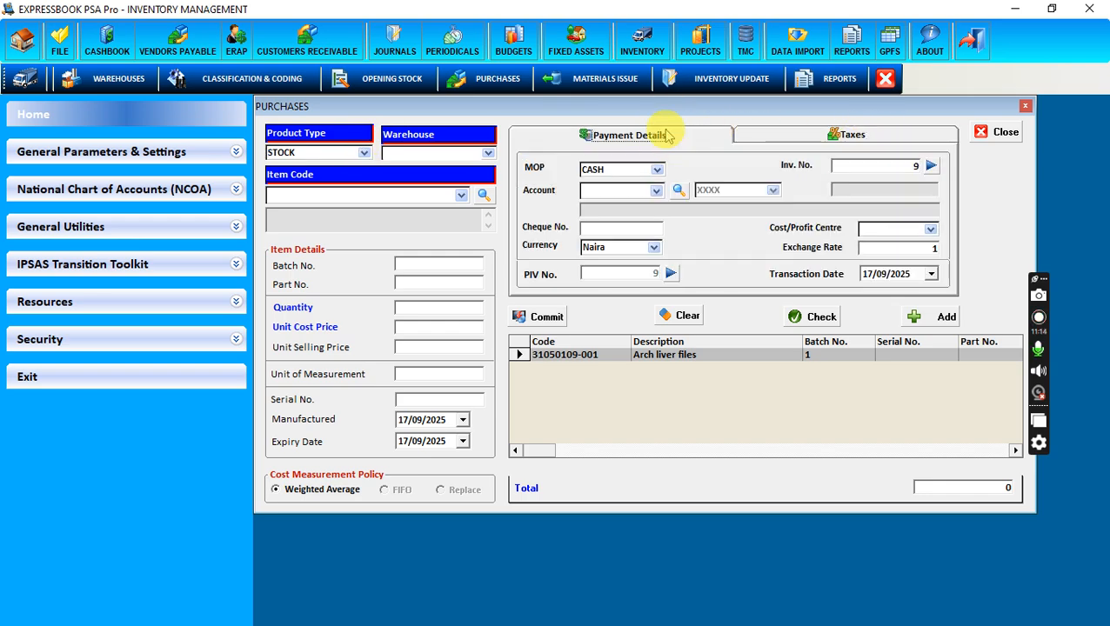
click(991, 135)
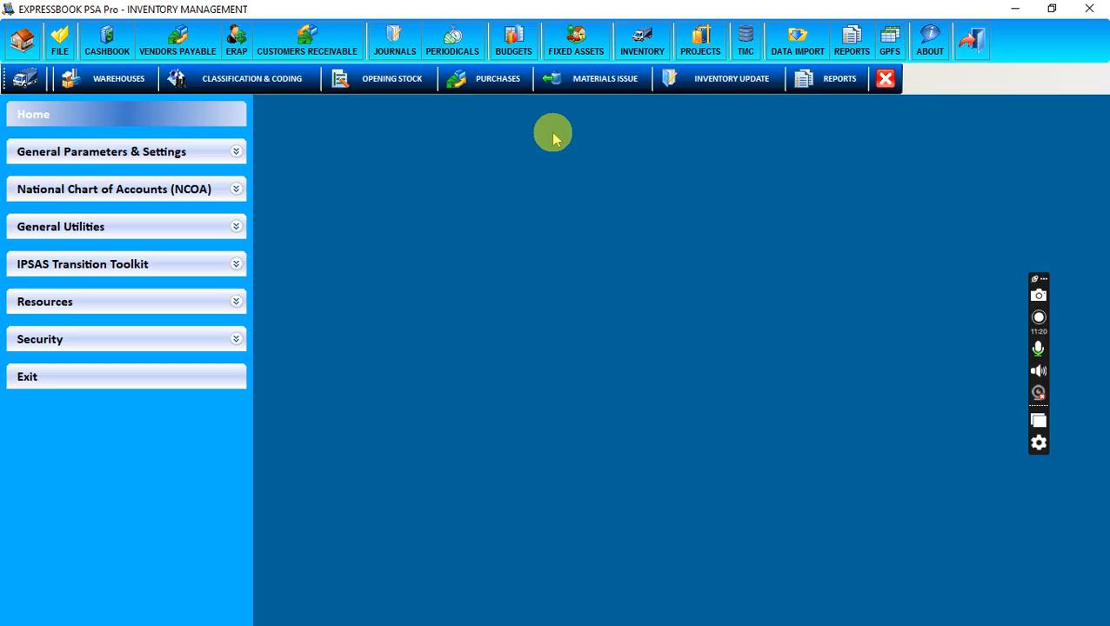
Step: Open the Materials Issue form and check the warehouse choices without selecting one
click(599, 91)
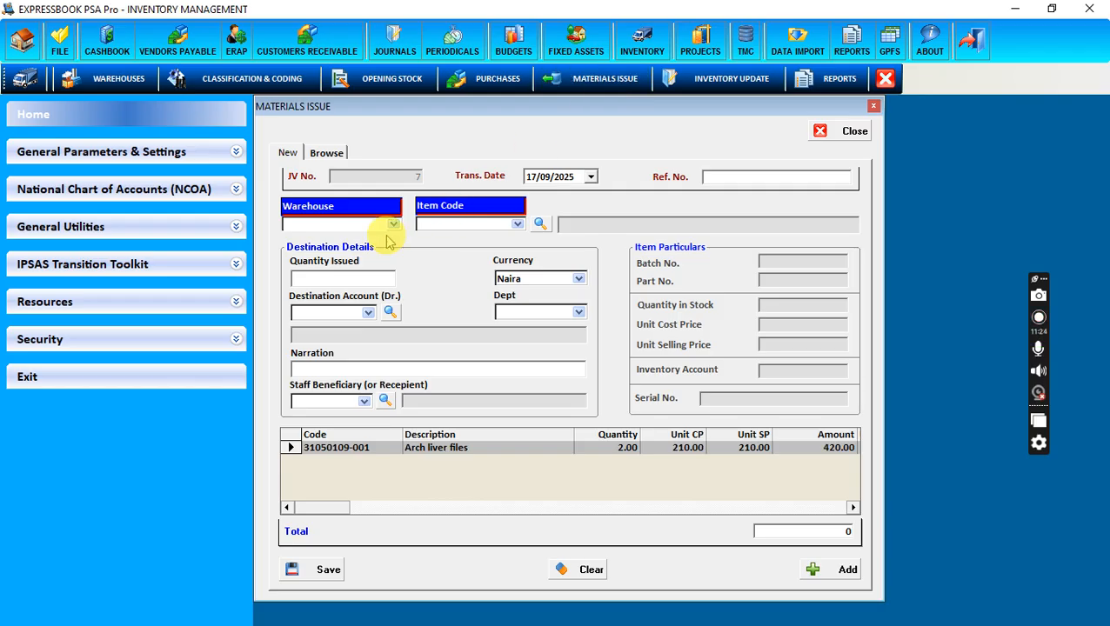
click(393, 225)
click(393, 224)
click(393, 226)
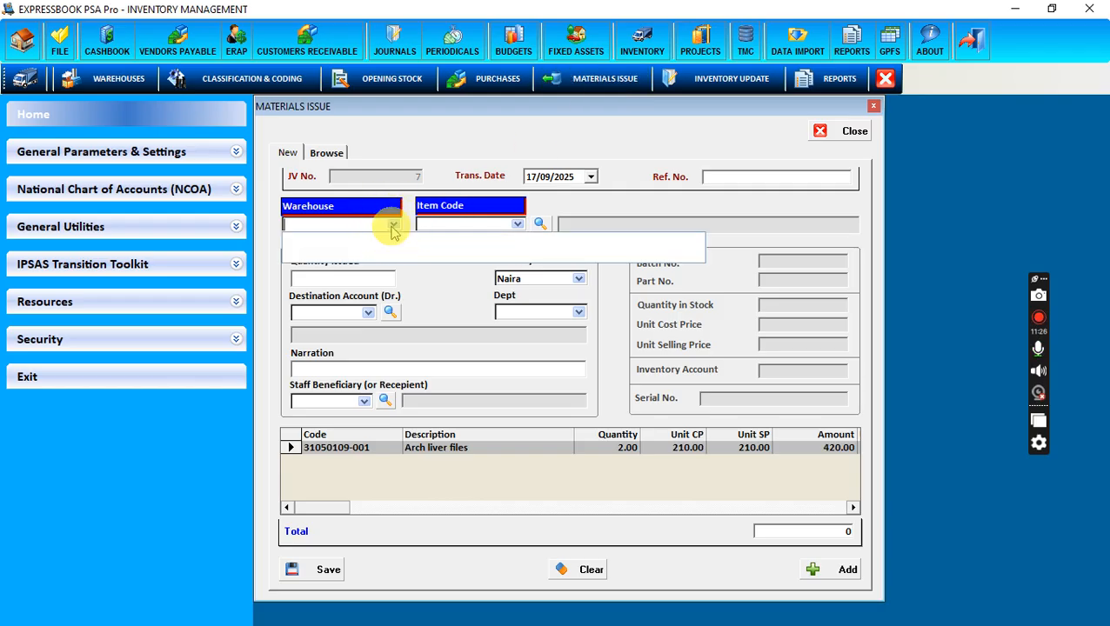
click(393, 224)
click(417, 110)
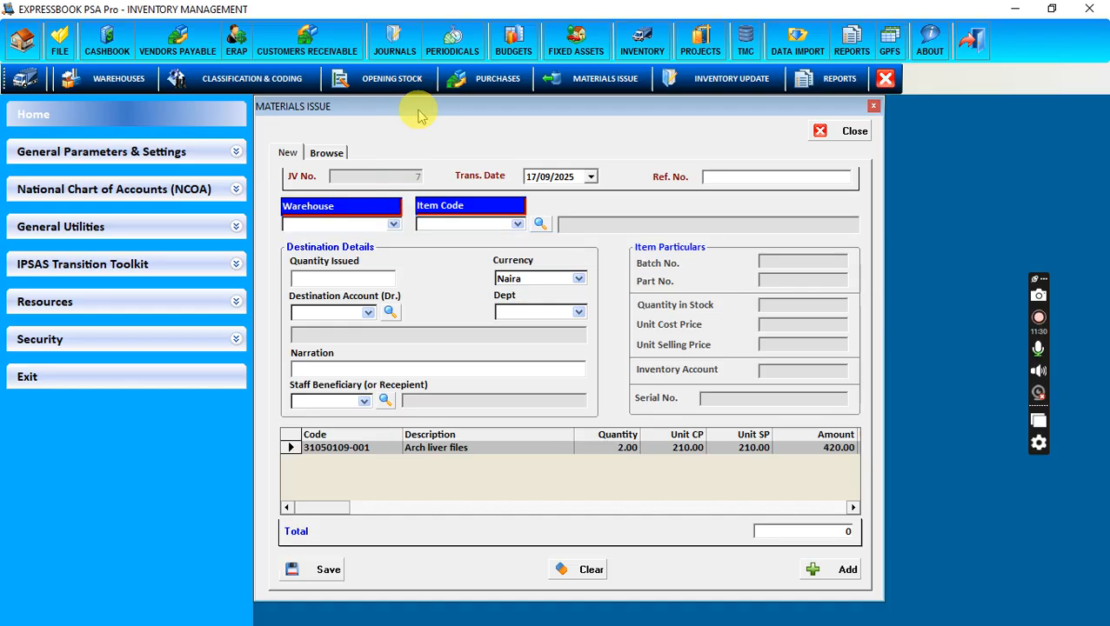
Step: View the Browse page of Materials Issue and return to the new issue entry page
click(327, 153)
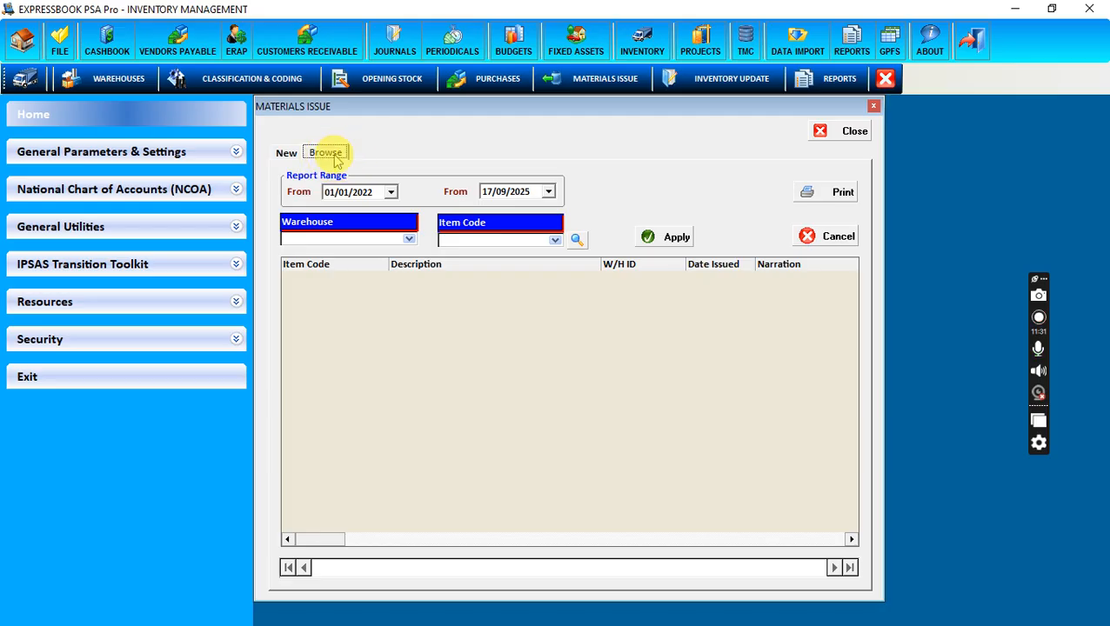
click(288, 154)
click(324, 153)
click(288, 154)
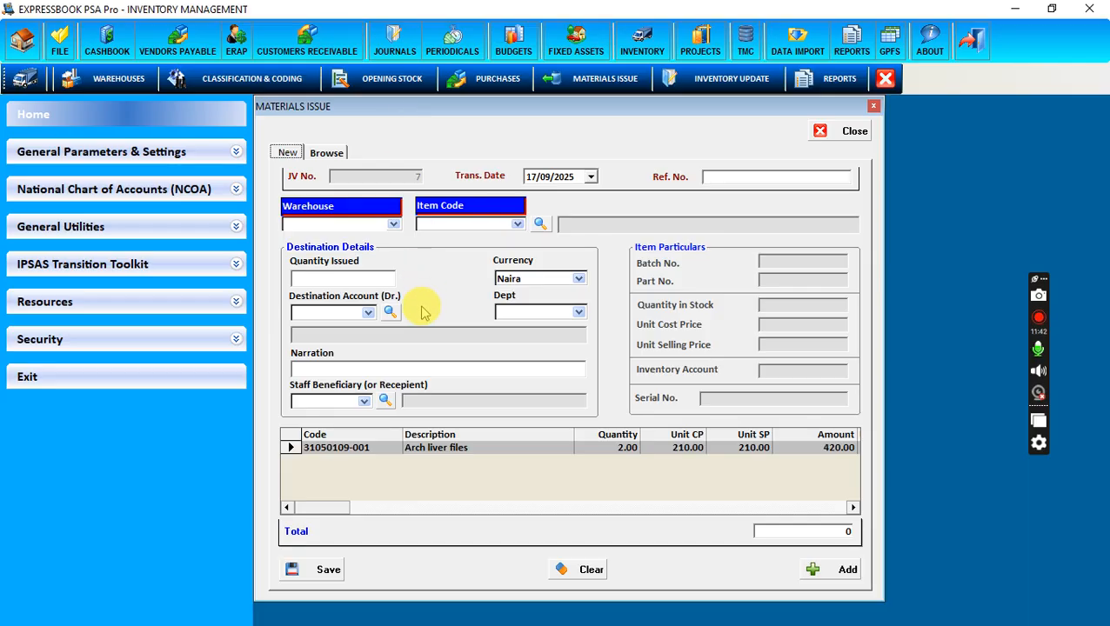
Step: Check the department choices in the new Materials Issue entry, picking department 001, look at the quantity issued field, and close the form
click(578, 315)
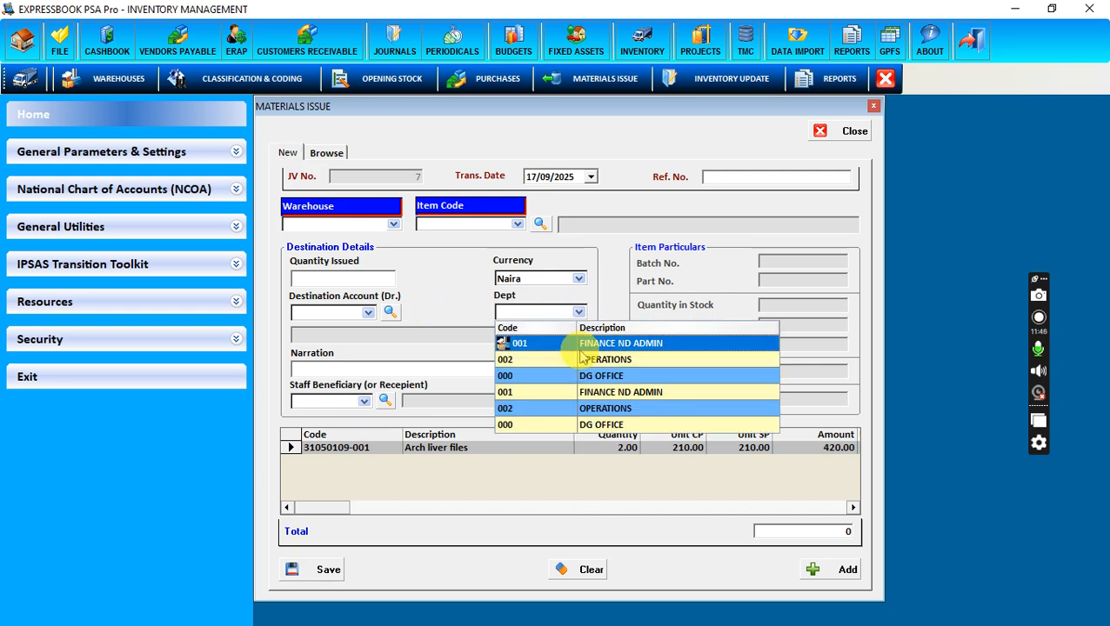
click(578, 343)
click(577, 312)
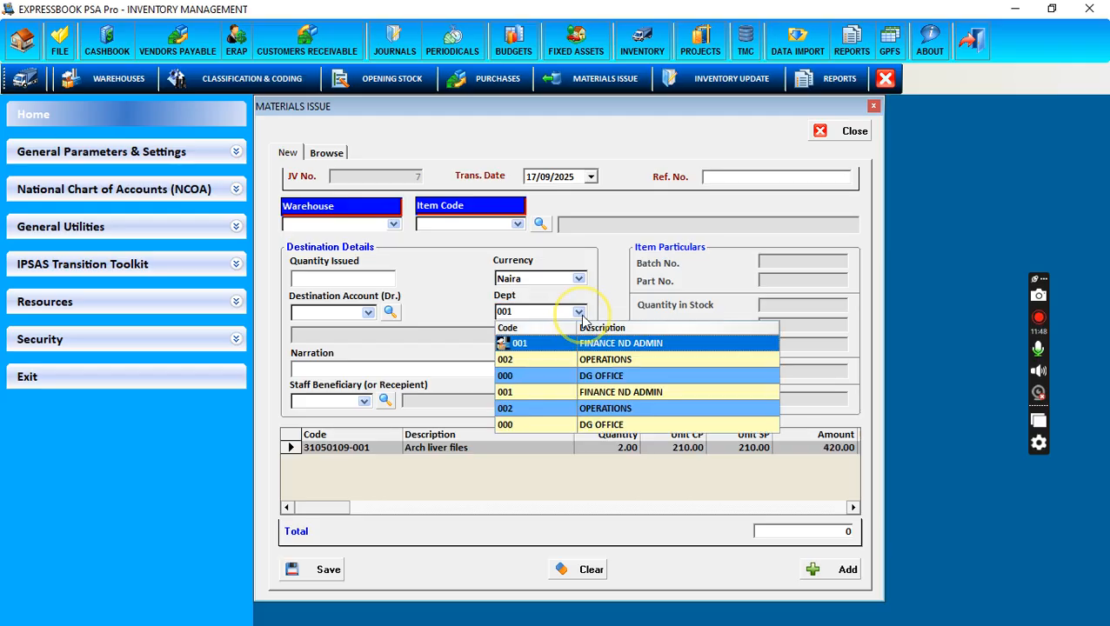
click(574, 389)
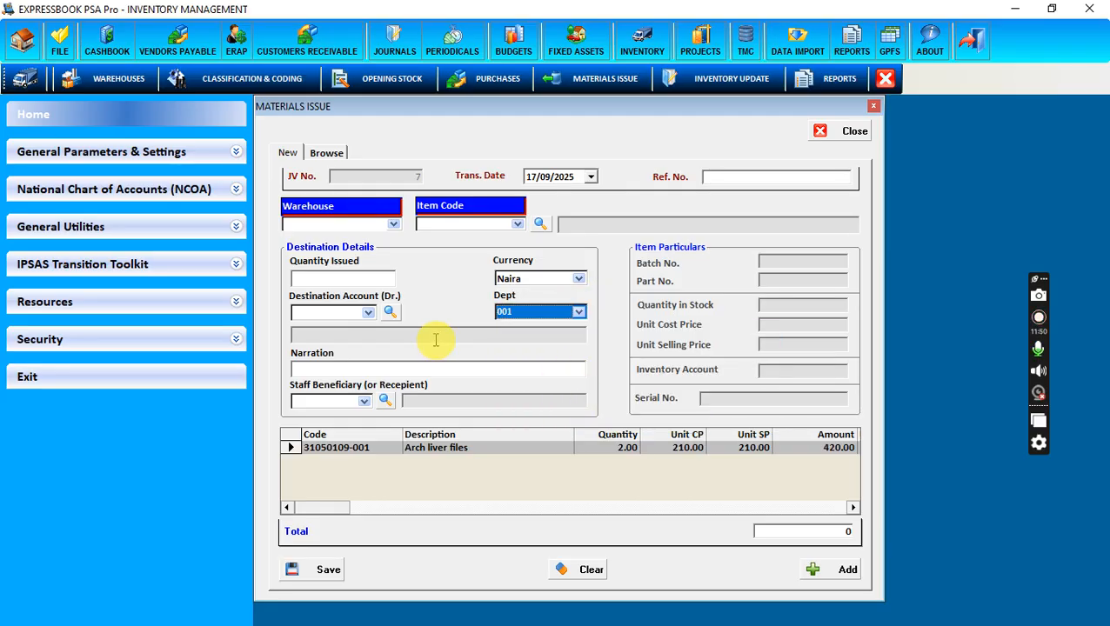
click(382, 277)
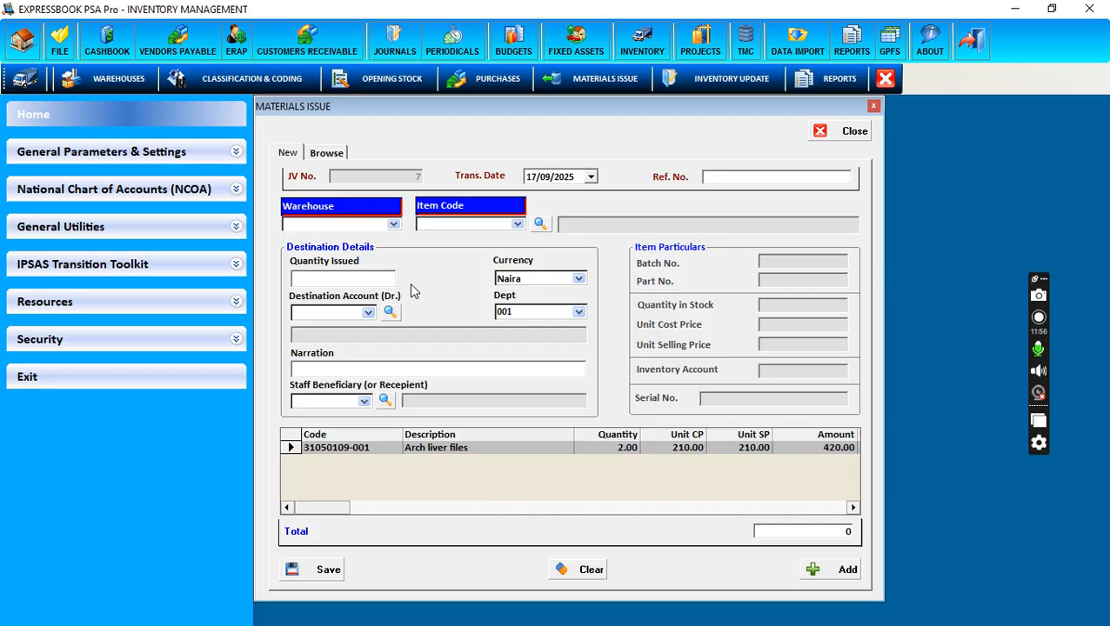
click(836, 130)
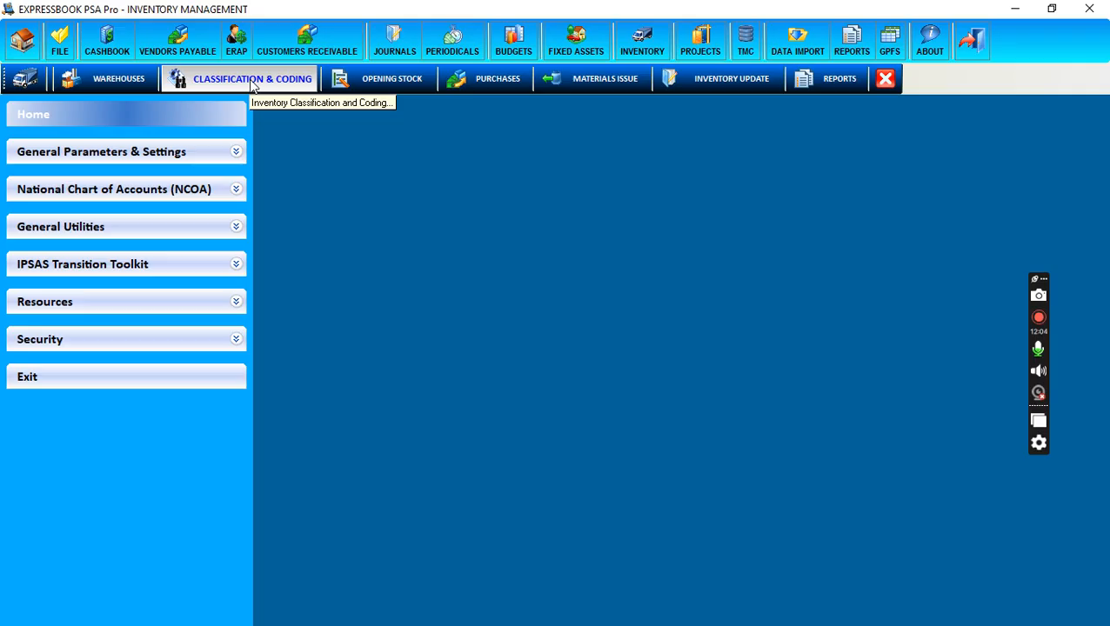
Step: Reopen the Inventory Opening Stock form, look at the unit cost price and unit selling price fields, and close it
click(352, 80)
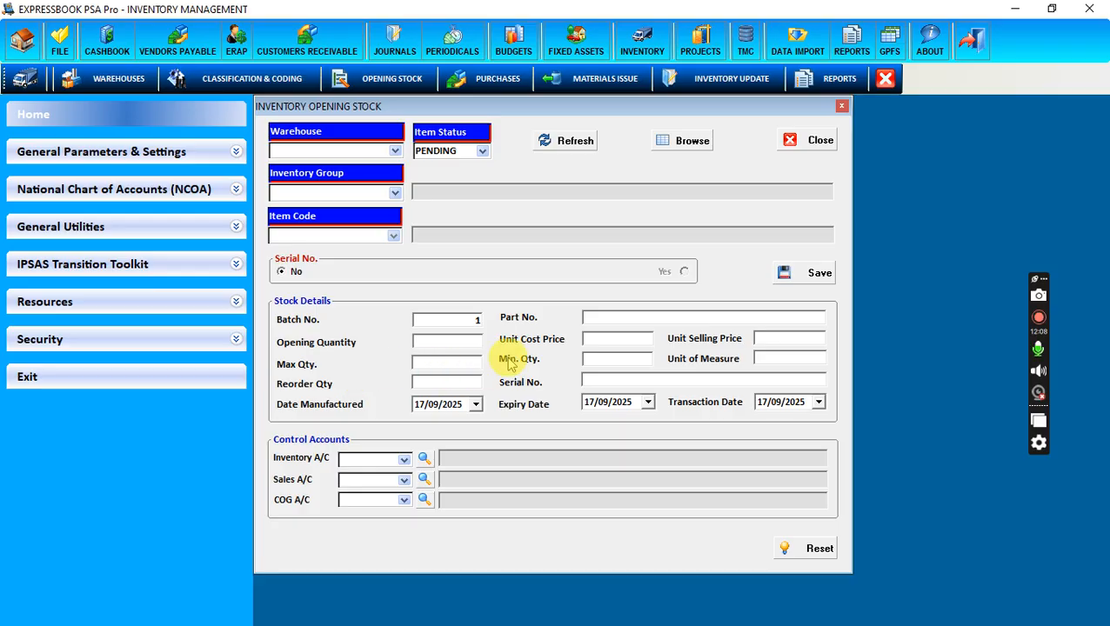
click(634, 339)
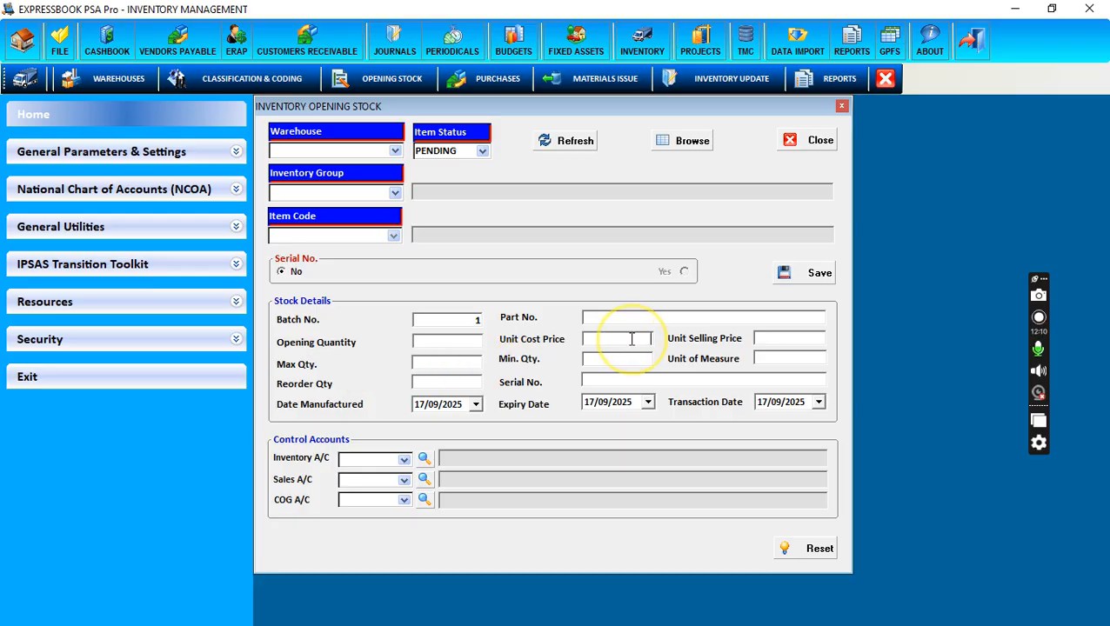
click(756, 337)
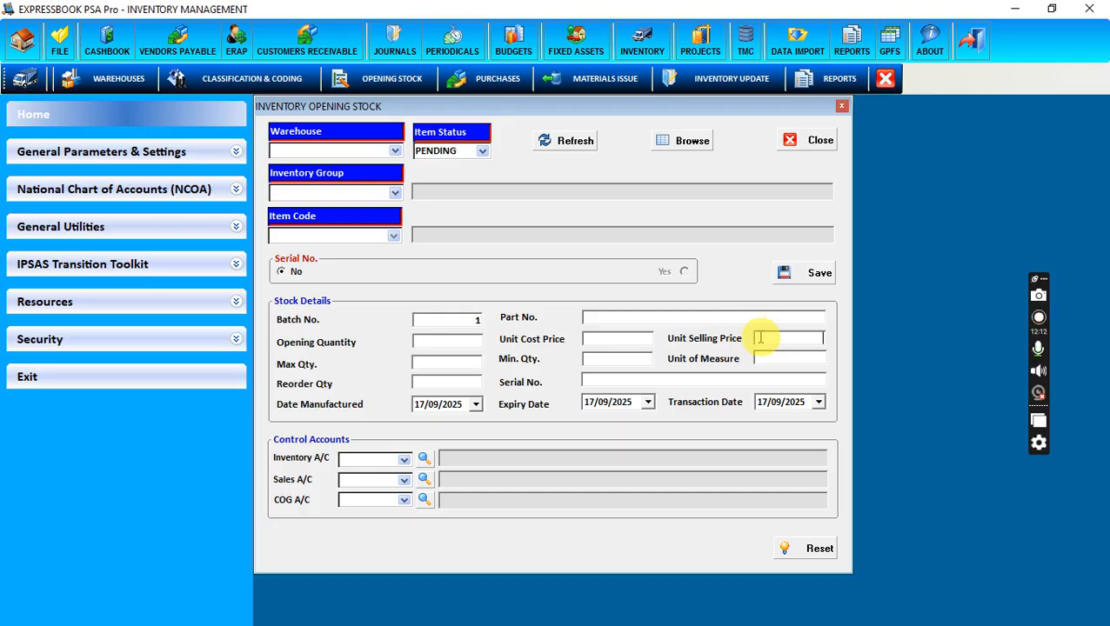
click(644, 339)
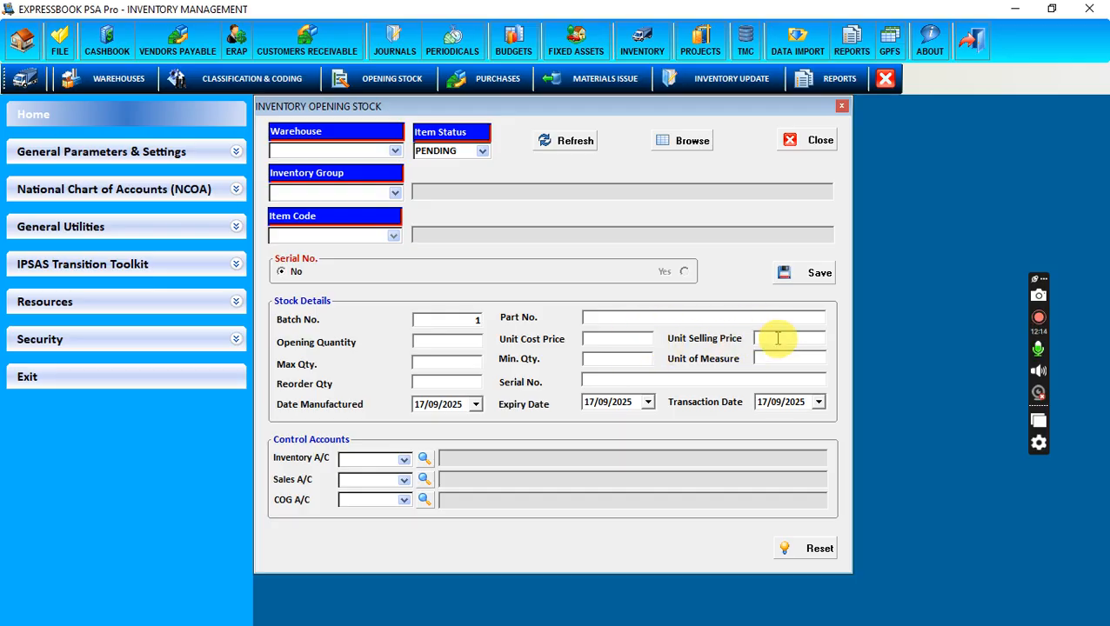
click(613, 339)
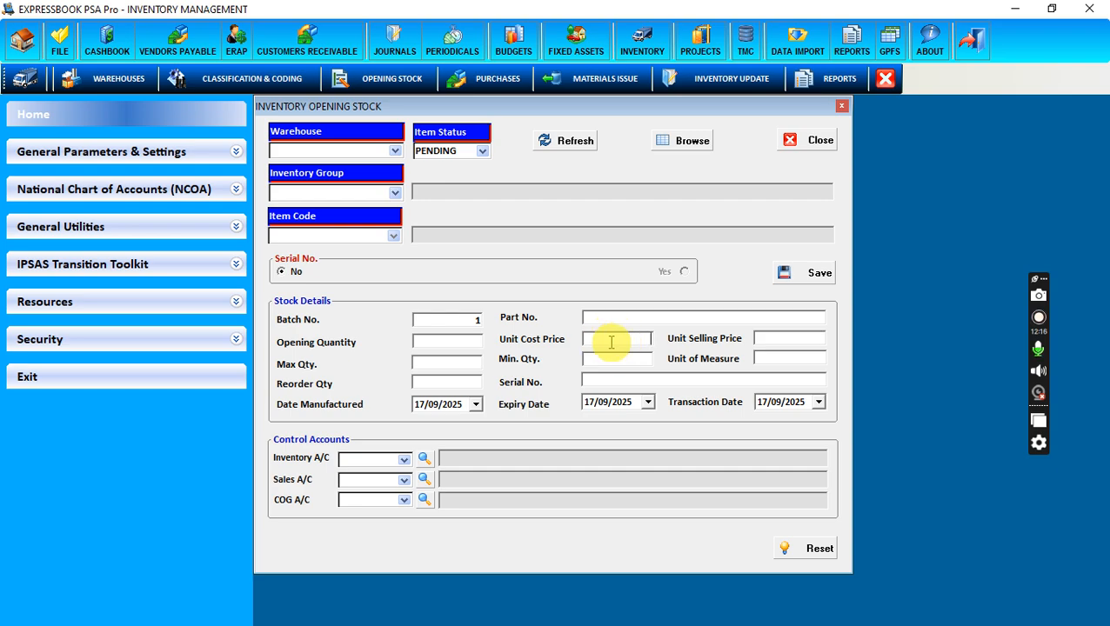
click(774, 338)
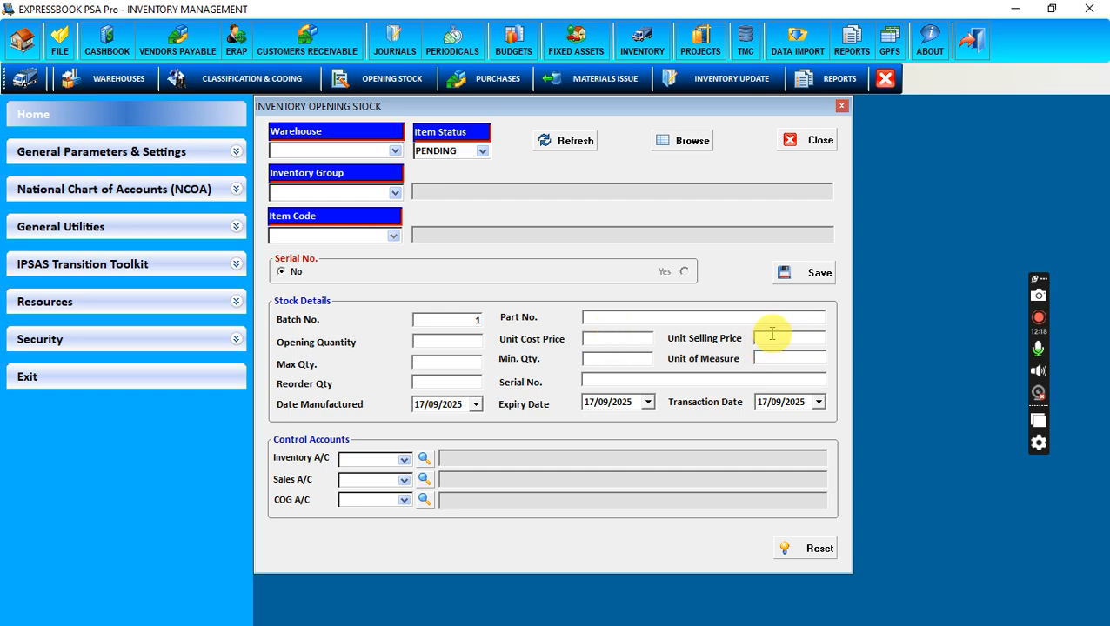
click(815, 140)
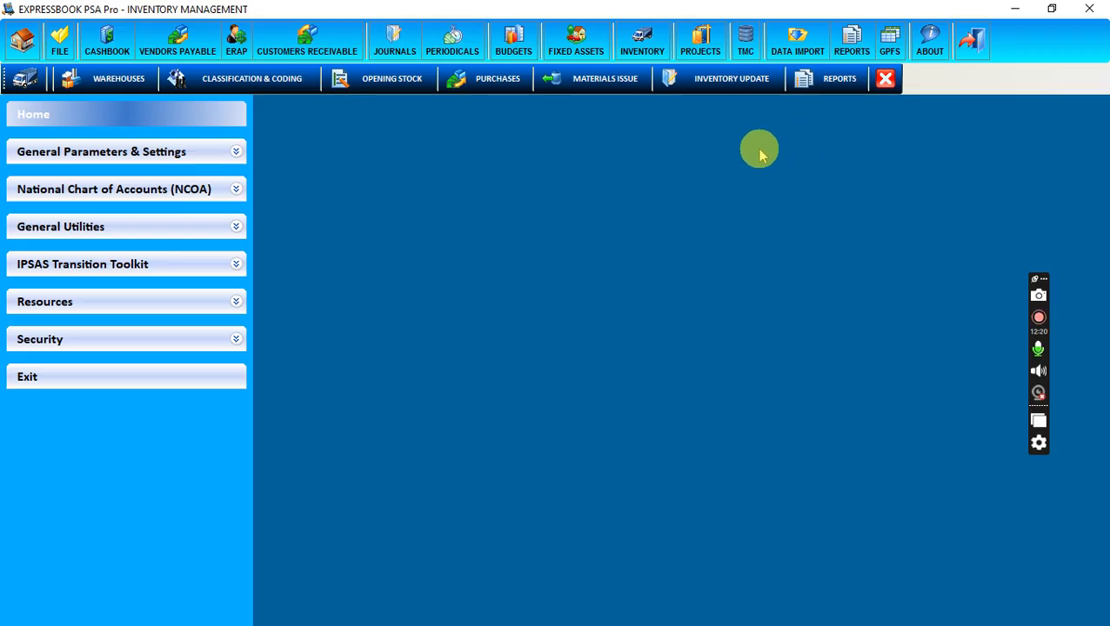
Step: Open the Manual Inventory Updates form, check its warehouse choices without selecting one, and close it
click(711, 87)
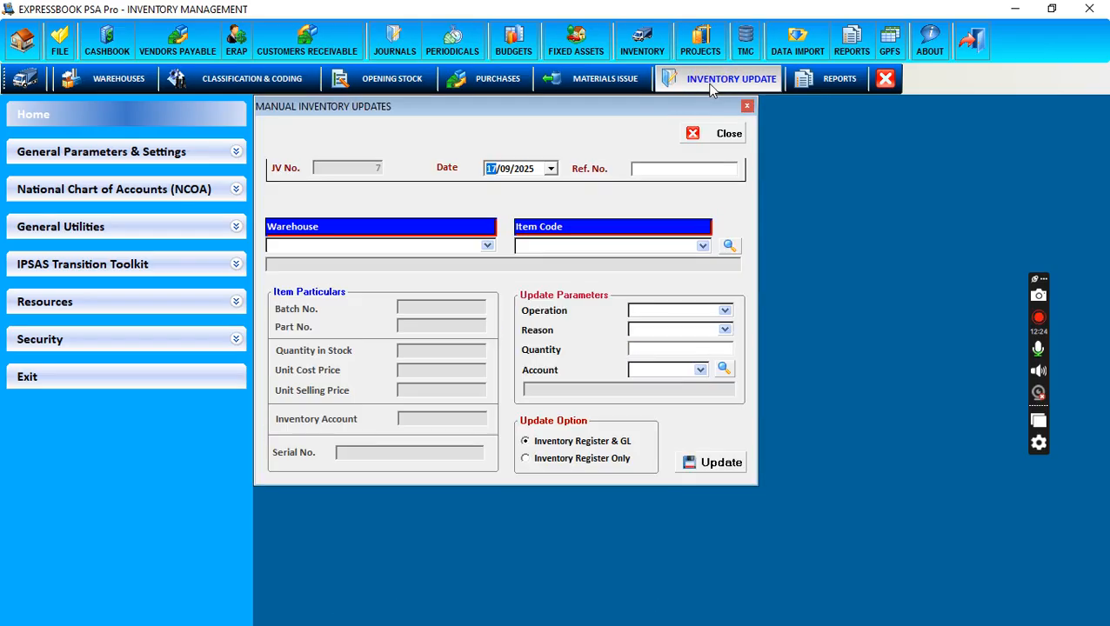
click(487, 246)
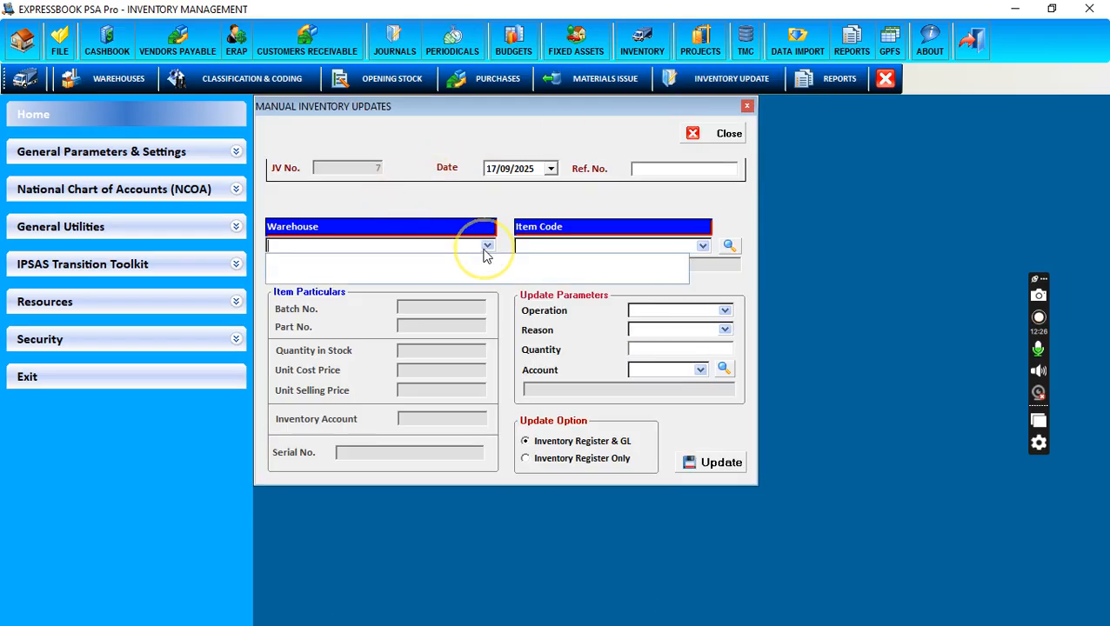
click(486, 248)
click(511, 207)
click(489, 247)
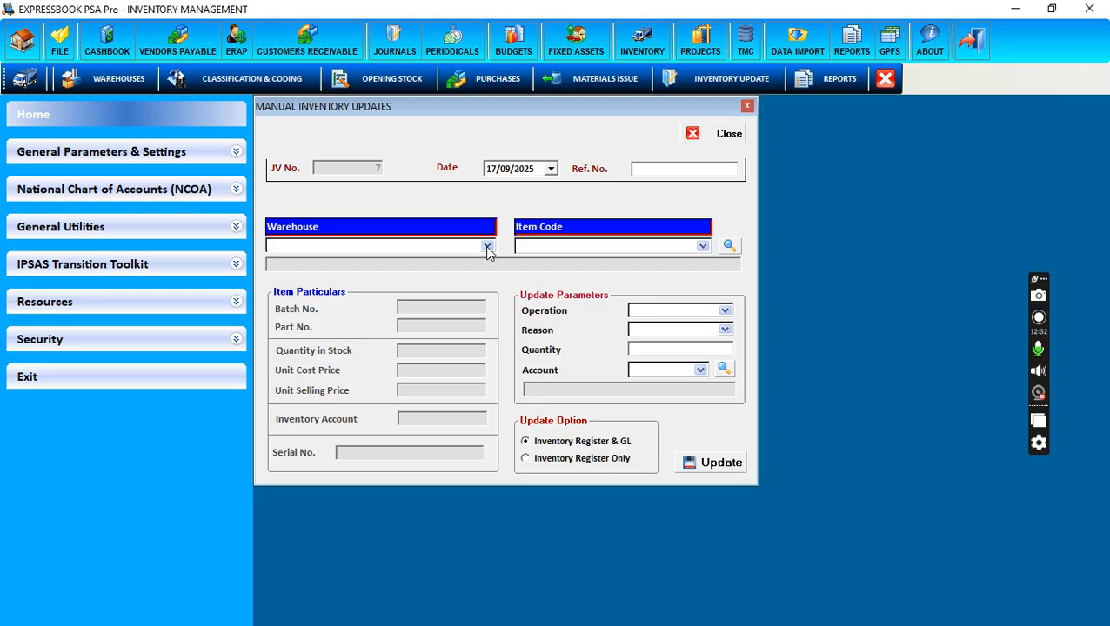
click(497, 200)
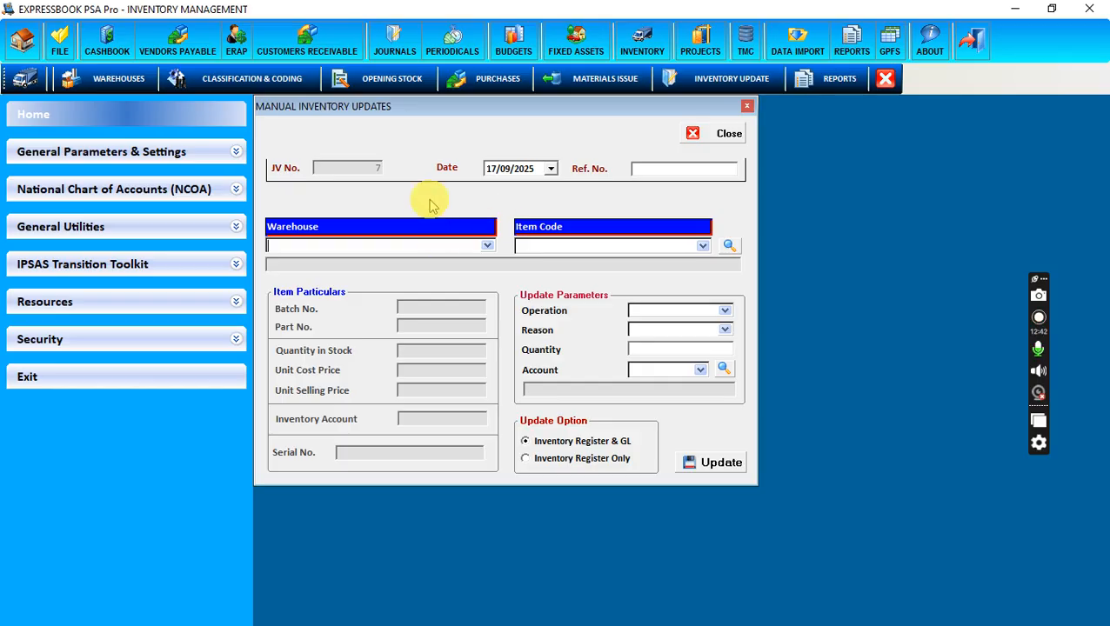
click(712, 139)
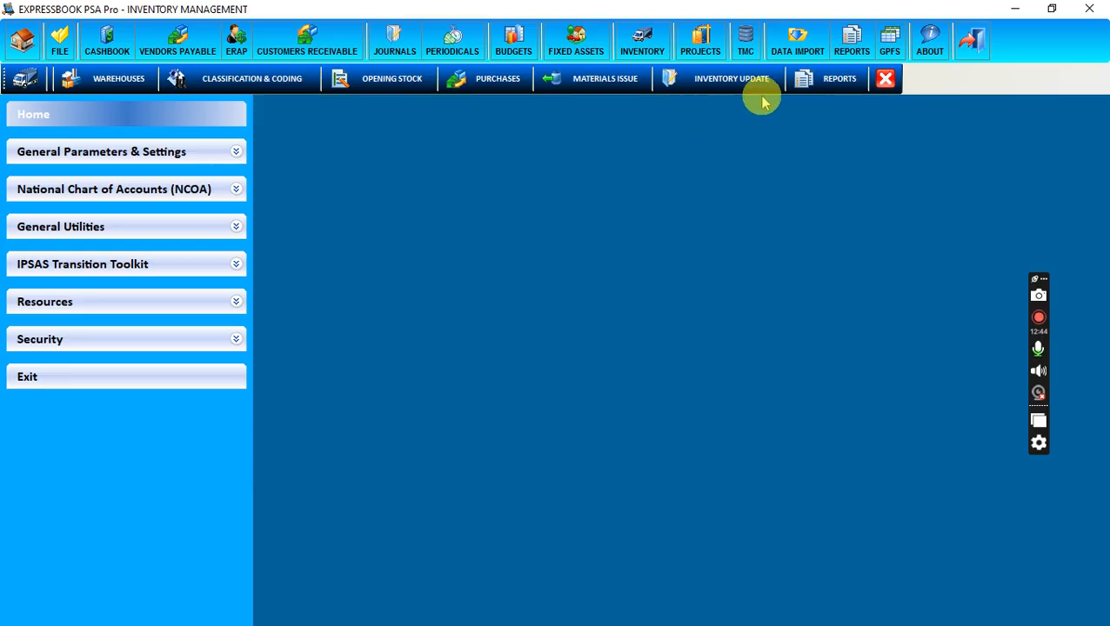
Step: View the inventory report choices, try to open the Inventory Register, and close the Inventory Management module
click(828, 79)
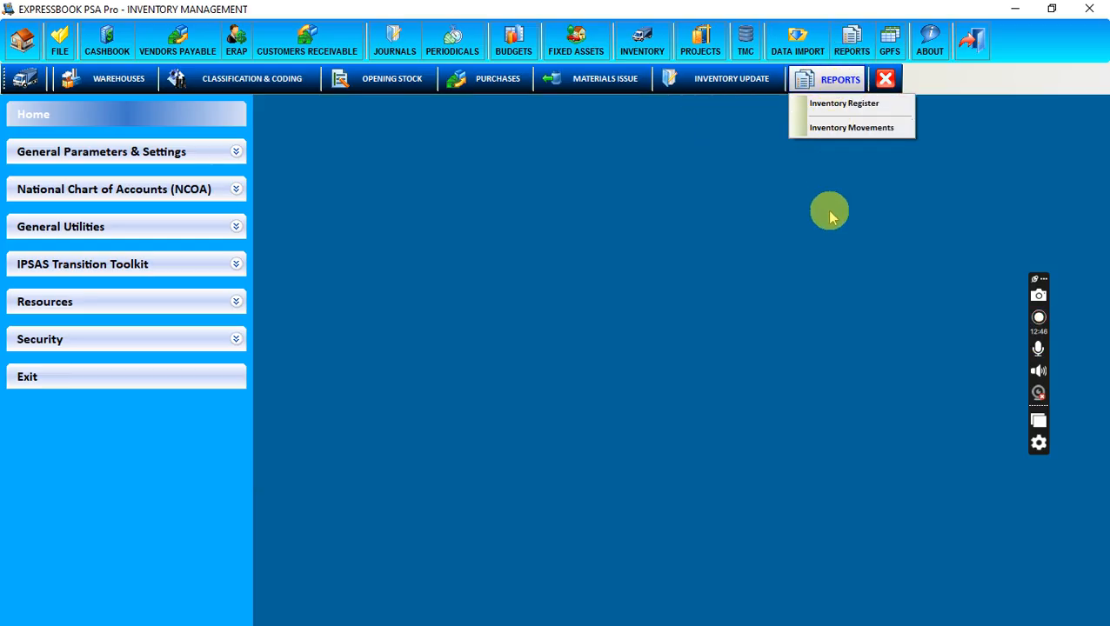
click(841, 103)
click(885, 80)
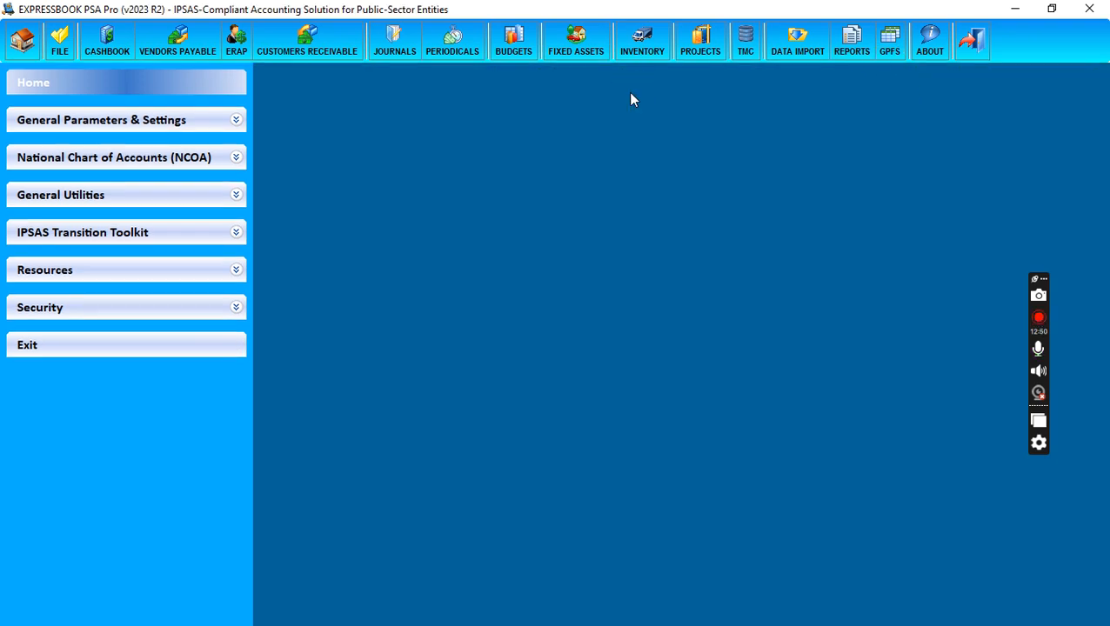
Step: Open the Project Accounting, Monitoring & Reporting module
click(700, 48)
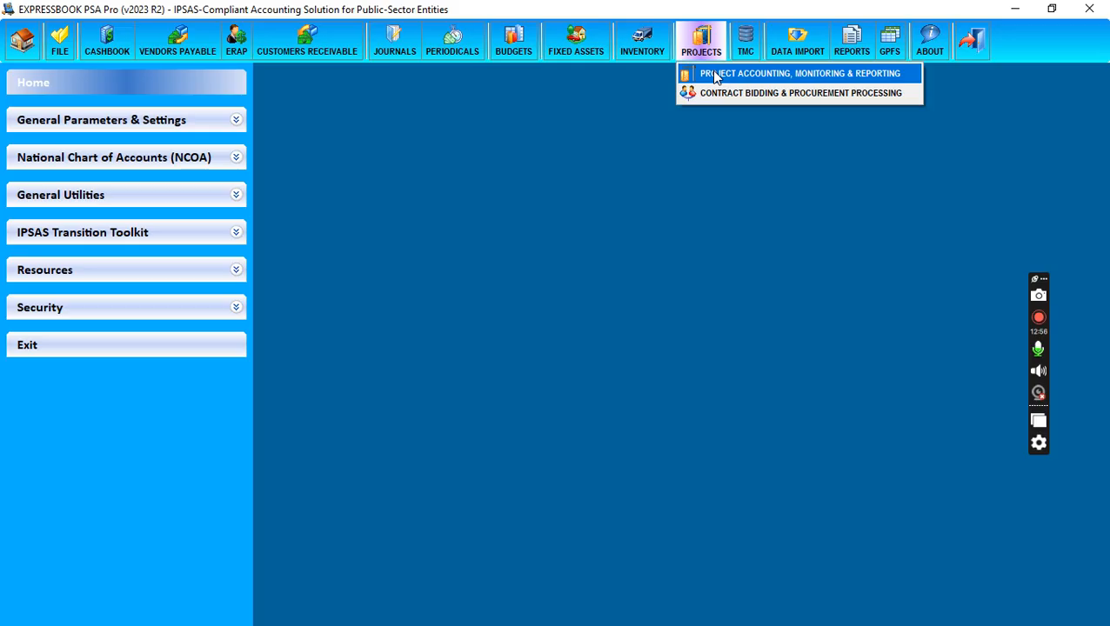
click(714, 77)
click(715, 77)
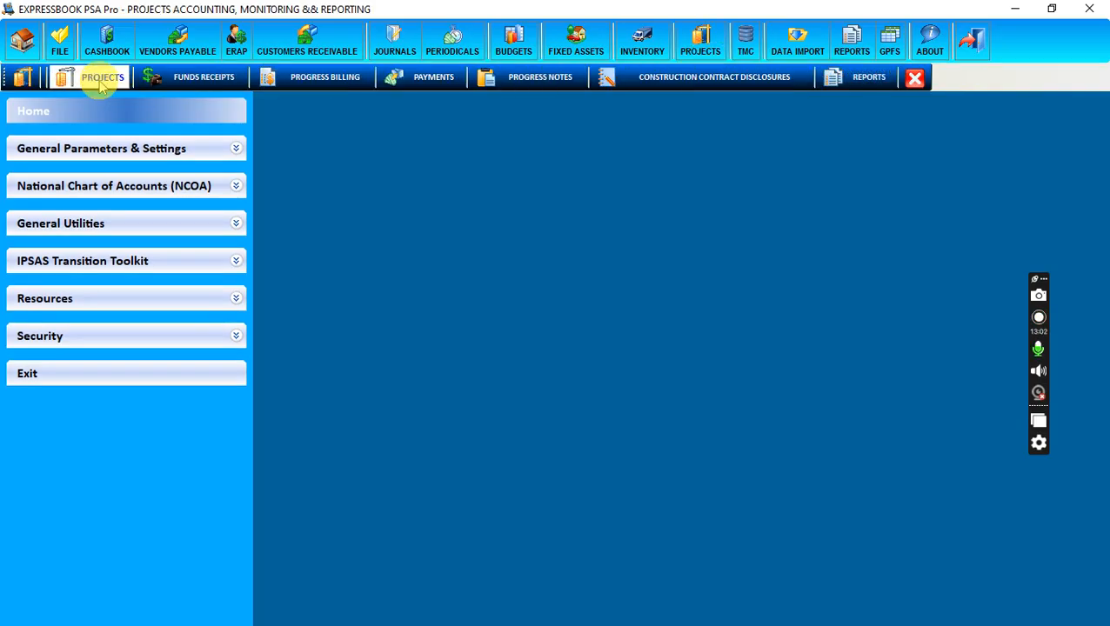
Step: View the Project Fund Releases/Receipts form and close it, and look over the segment list under National Chart of Accounts (NCOA)
click(100, 78)
click(174, 78)
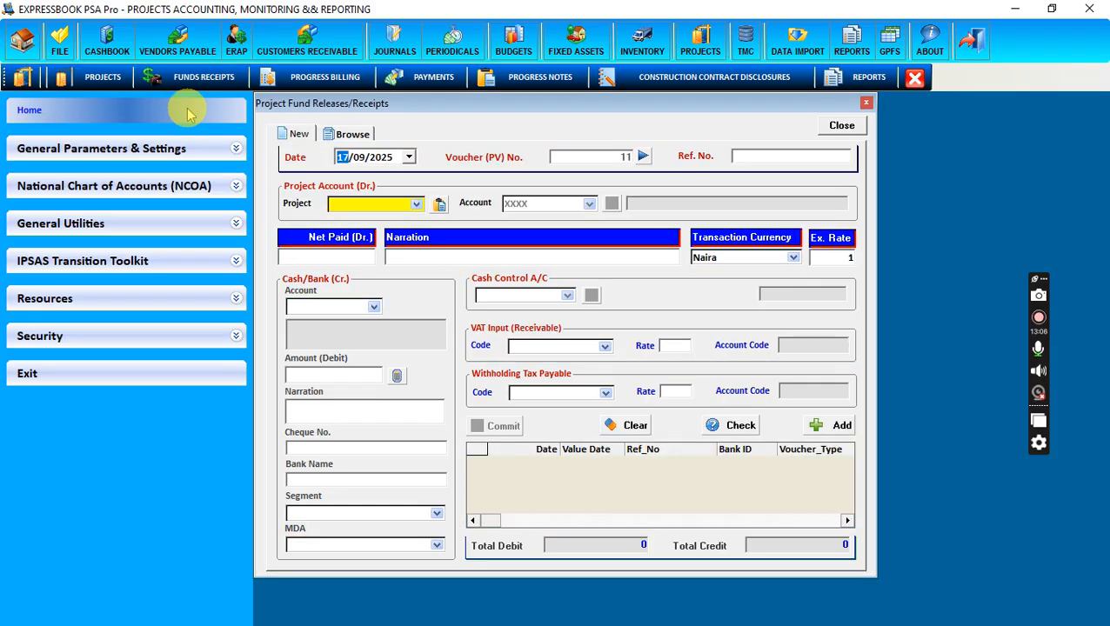
click(857, 127)
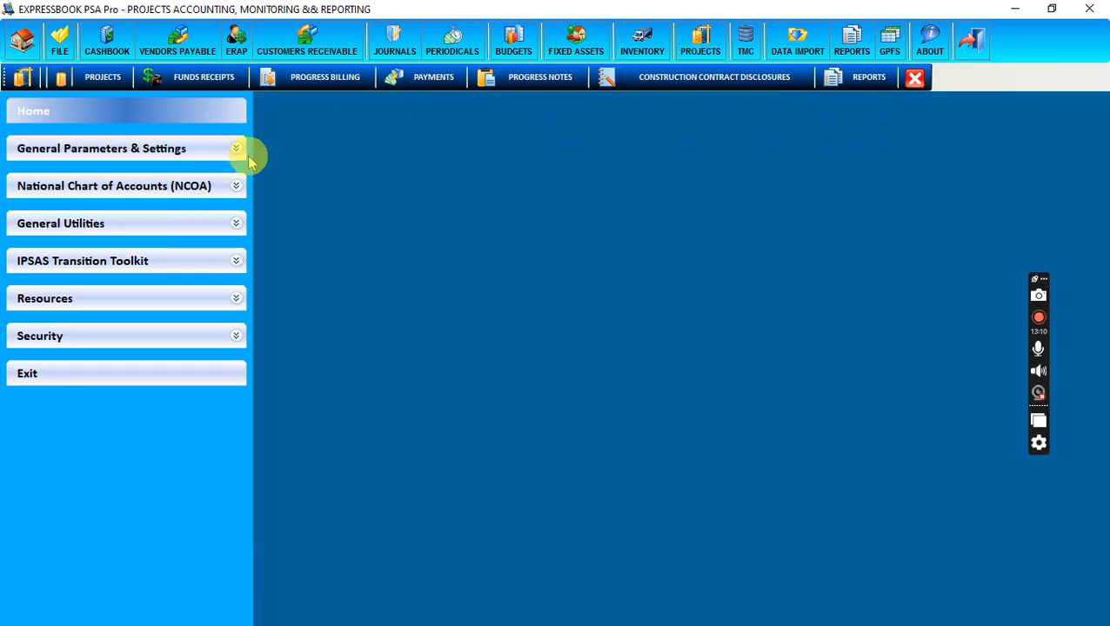
click(235, 185)
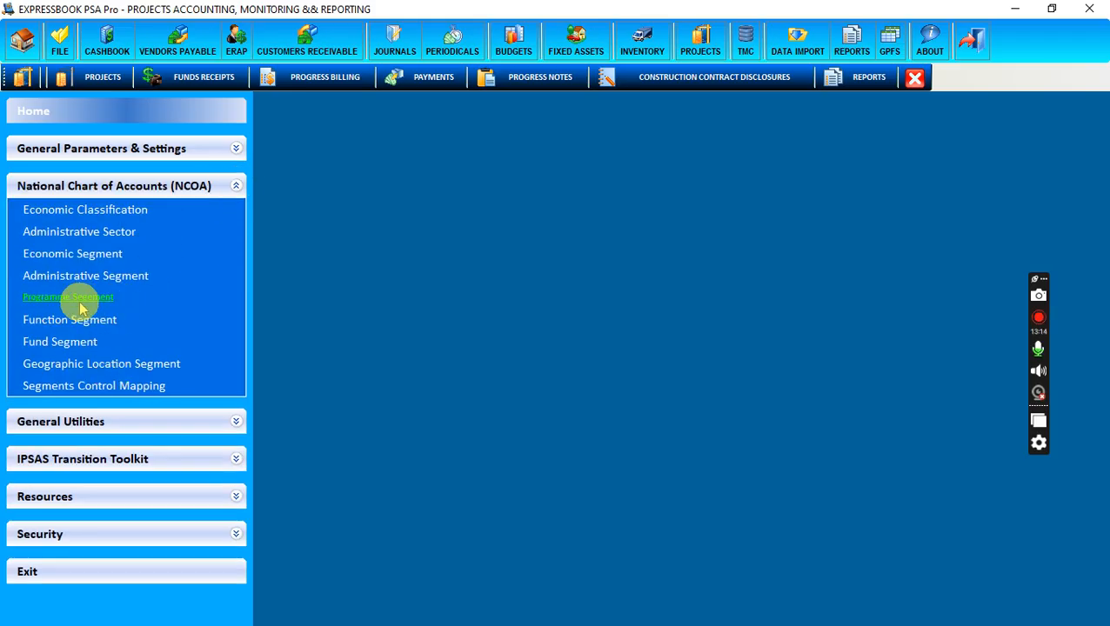
click(237, 188)
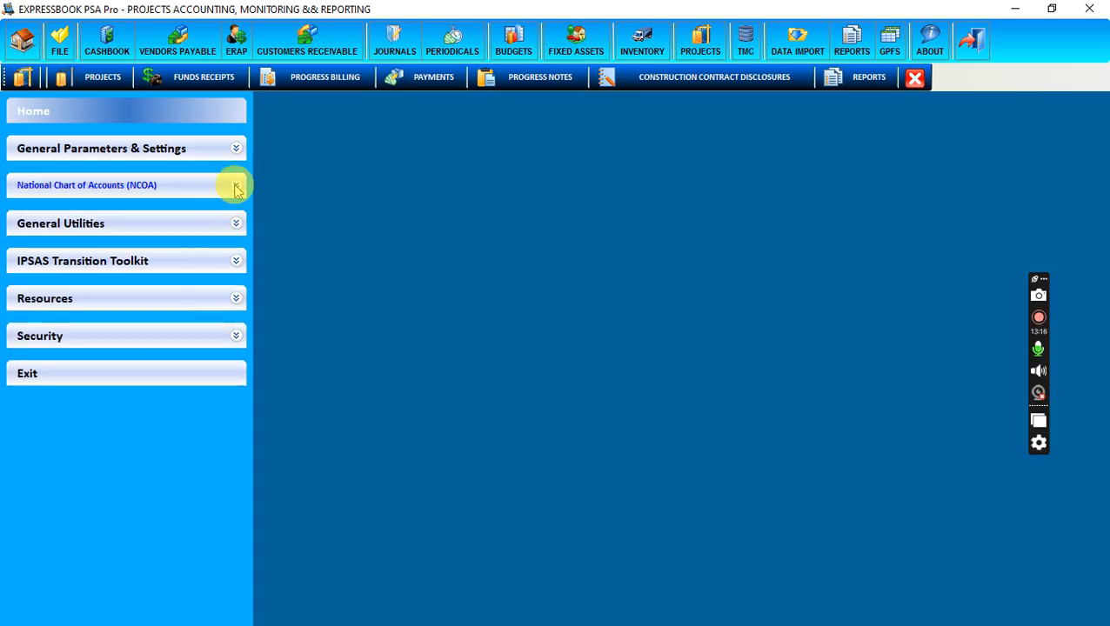
Step: Open the new project setup, load project code 040901 into the Projects Register to view its details, and close it without saving
click(103, 77)
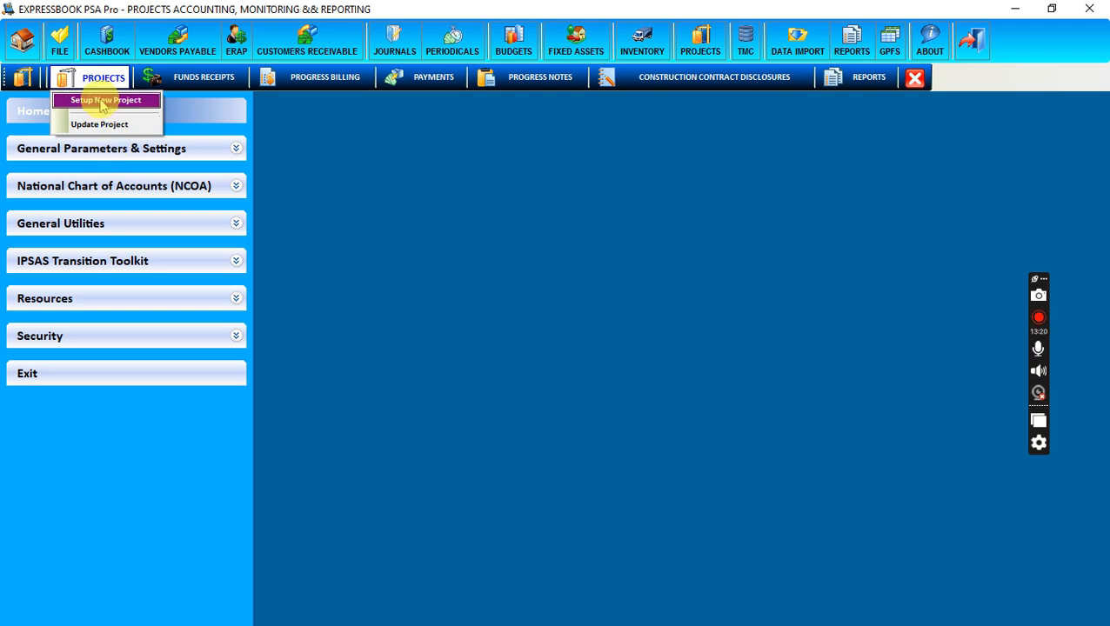
click(103, 102)
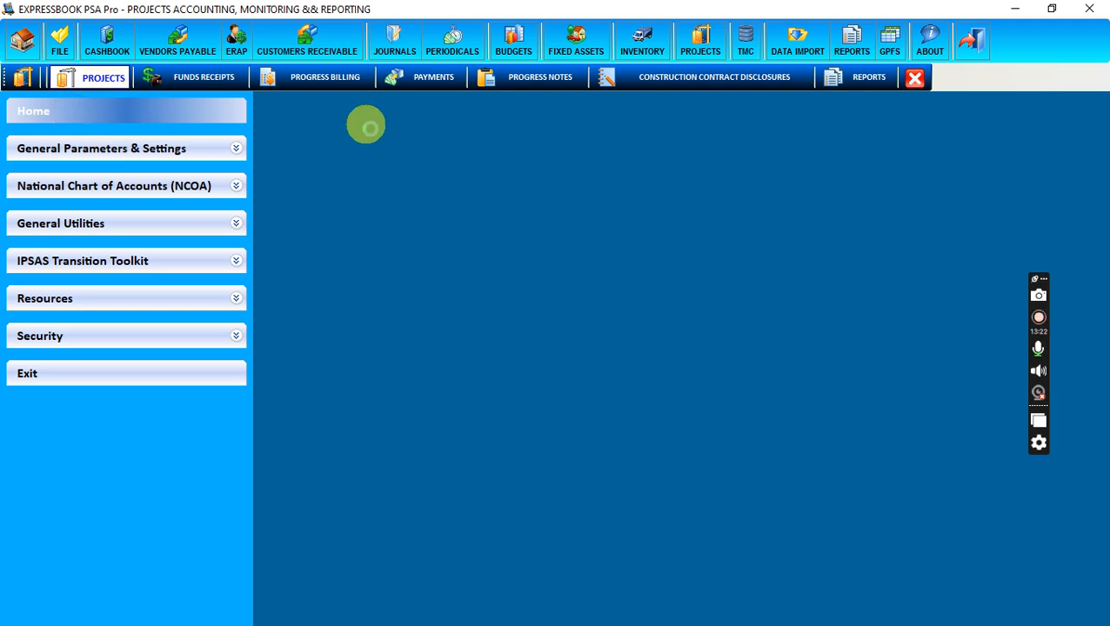
click(480, 159)
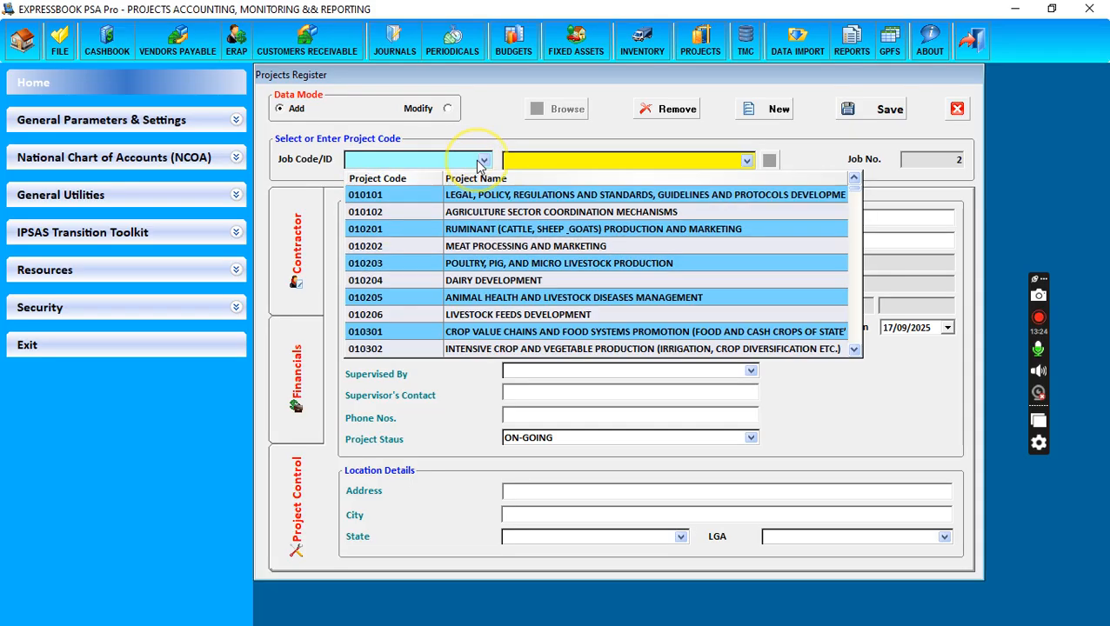
click(855, 317)
click(855, 327)
click(855, 326)
click(855, 326)
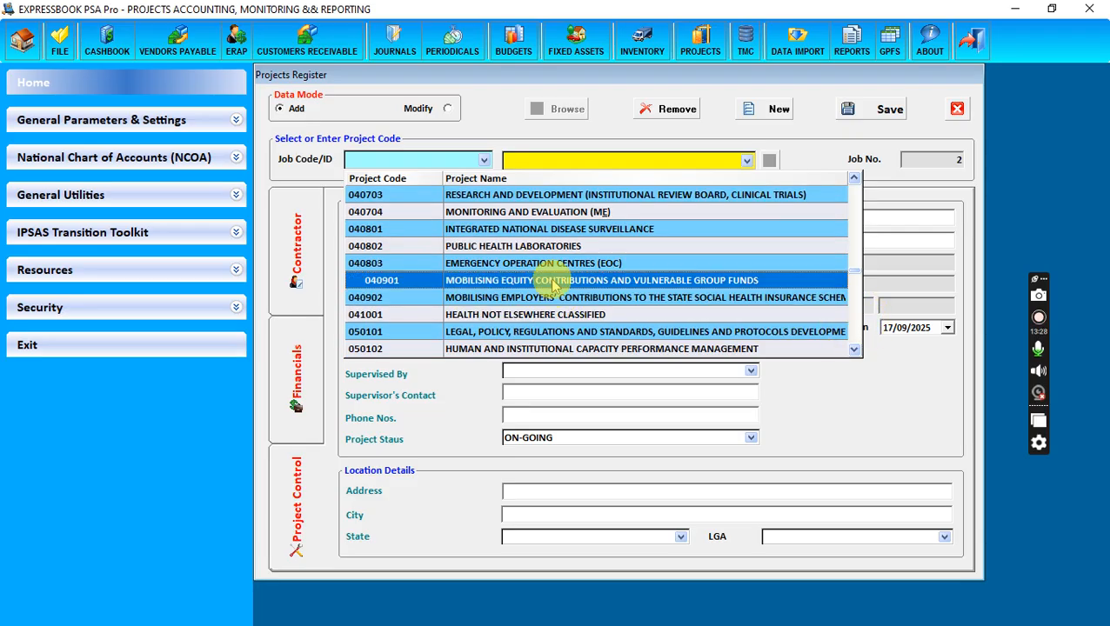
click(547, 273)
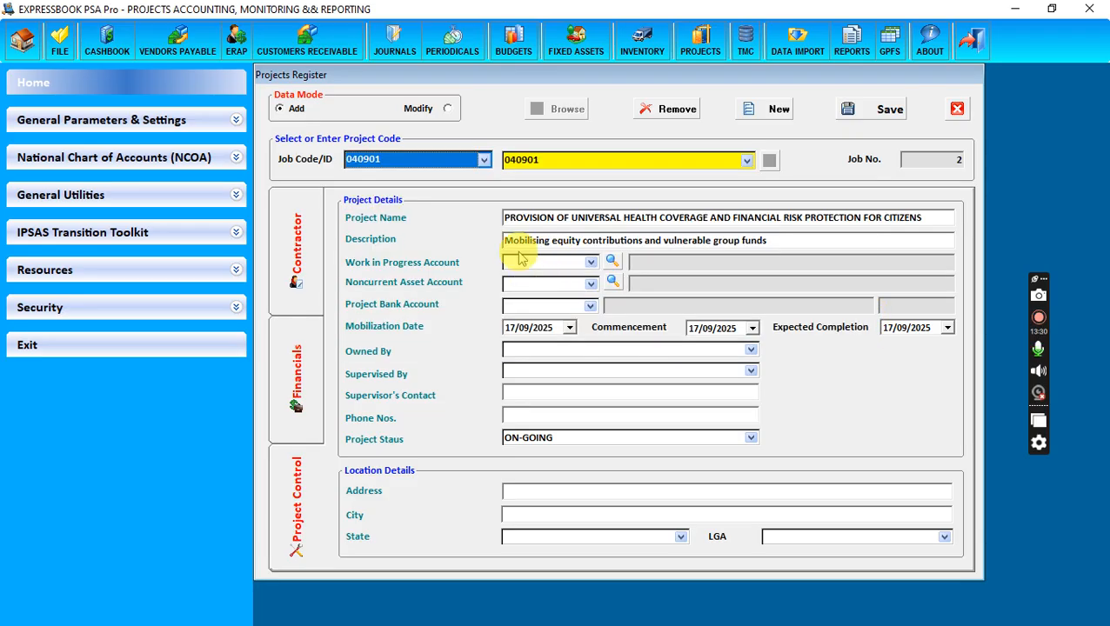
click(956, 109)
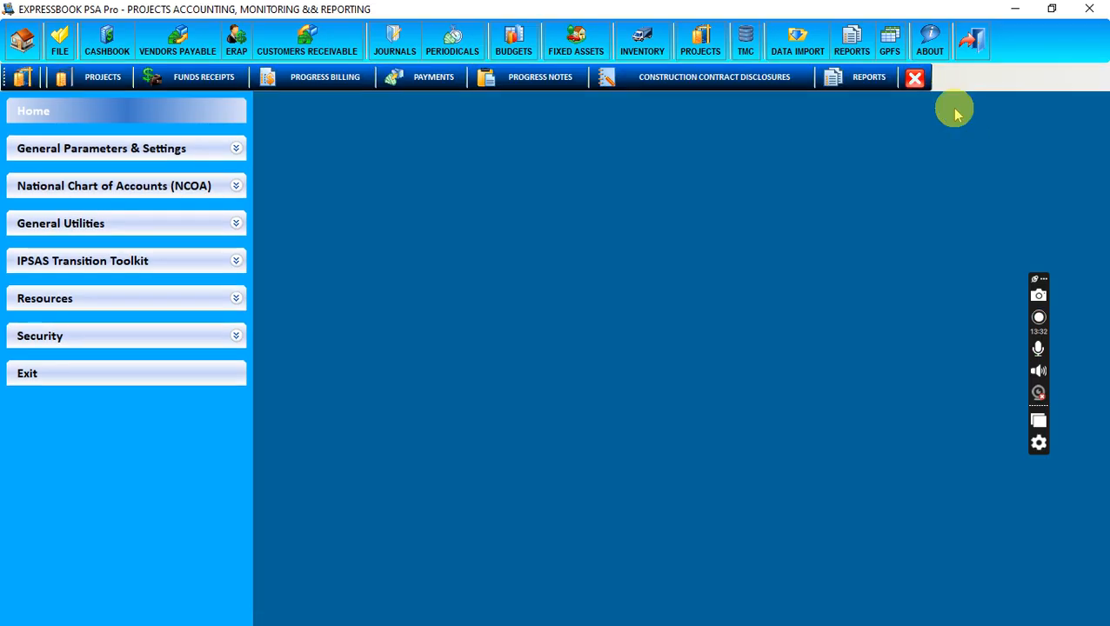
Step: Look through the existing payment vouchers on the Browse page of Project Fund Releases/Receipts and close the form
click(200, 78)
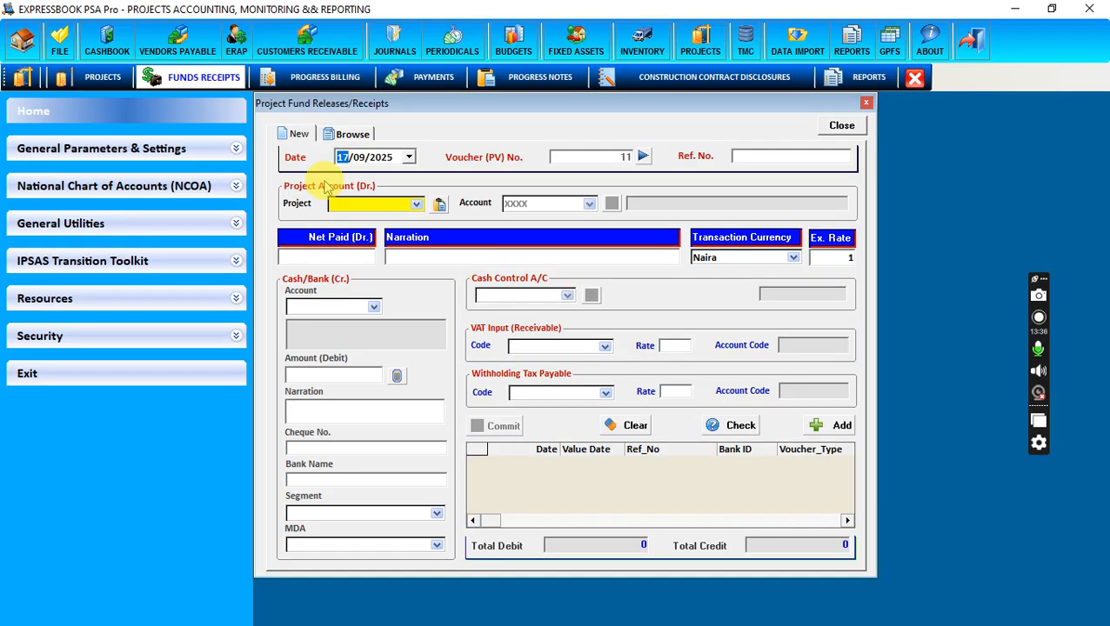
click(352, 134)
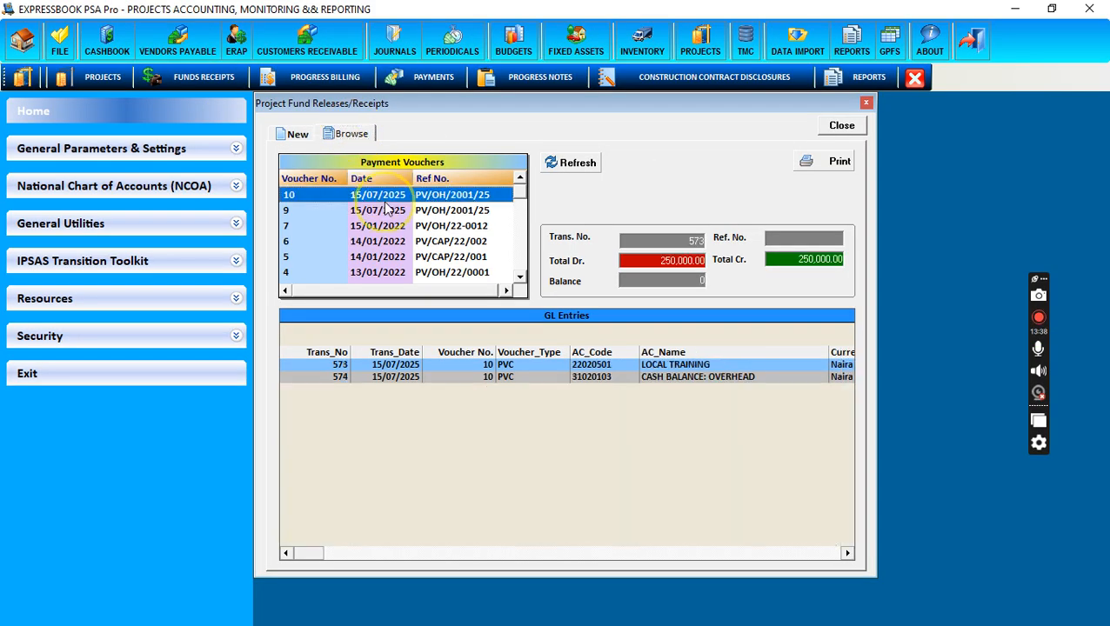
click(383, 241)
click(841, 126)
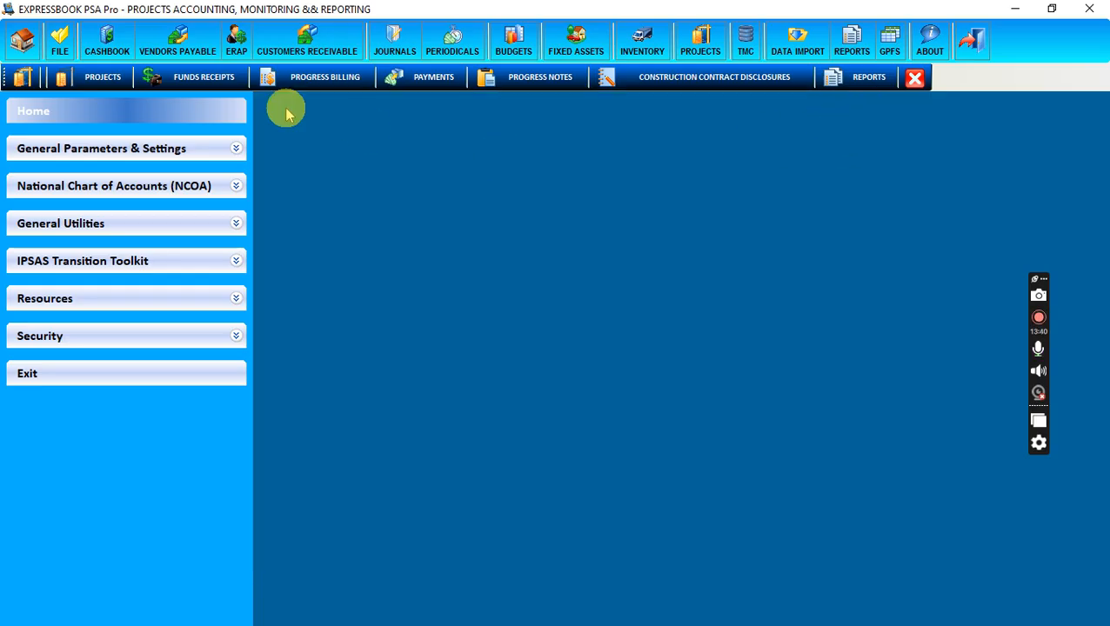
Step: Look over the Browse and New pages of the Project Billing Invoice form under Progress Billing, and close the form
click(332, 78)
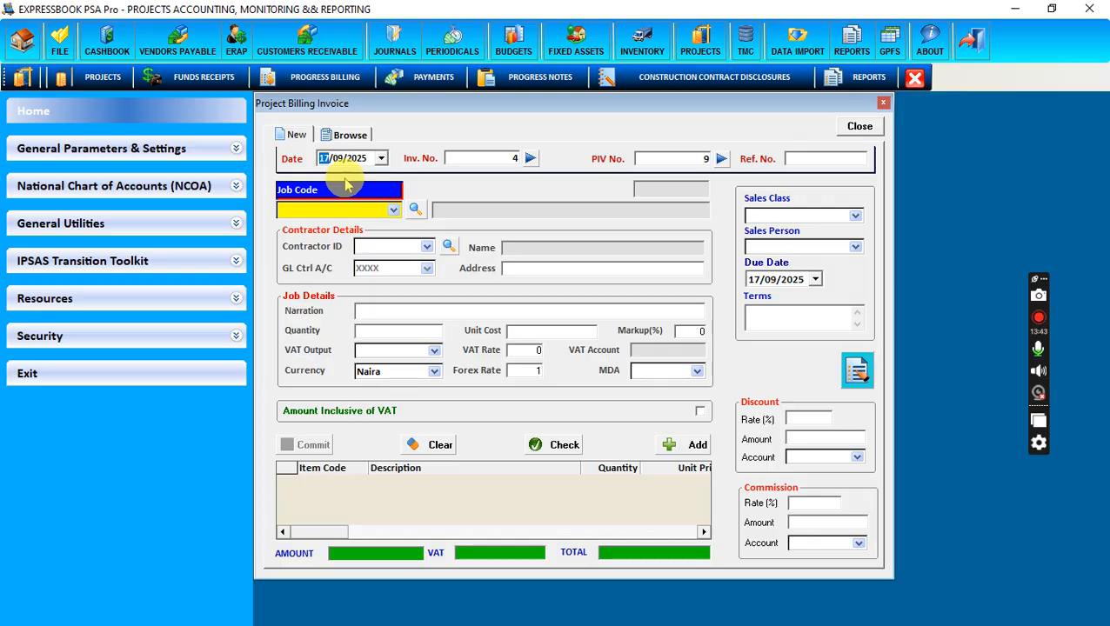
click(349, 137)
click(296, 137)
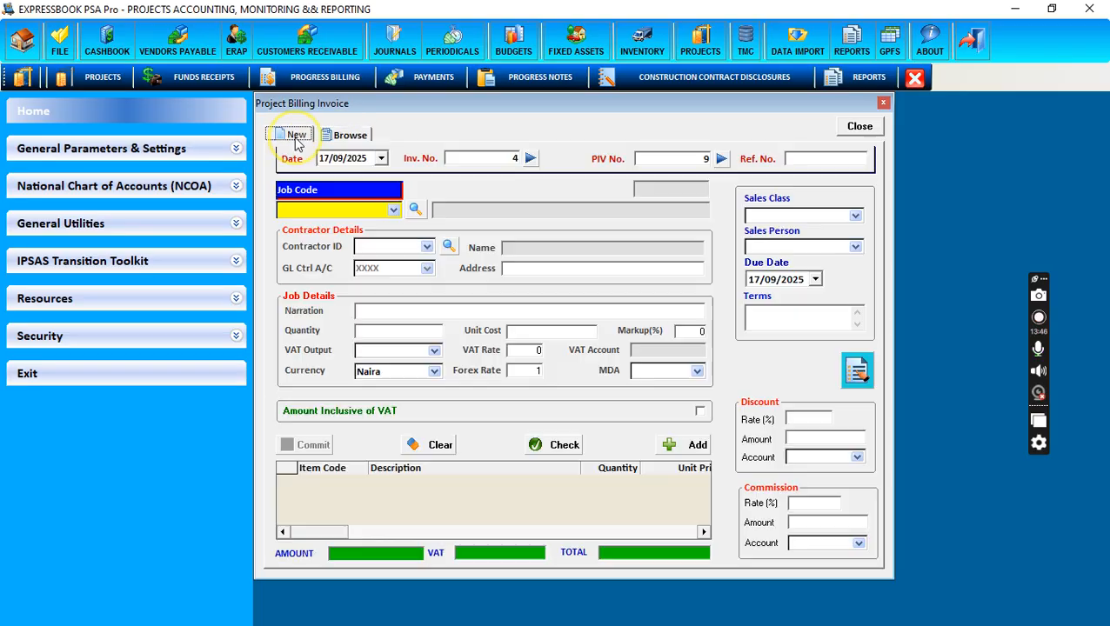
click(858, 129)
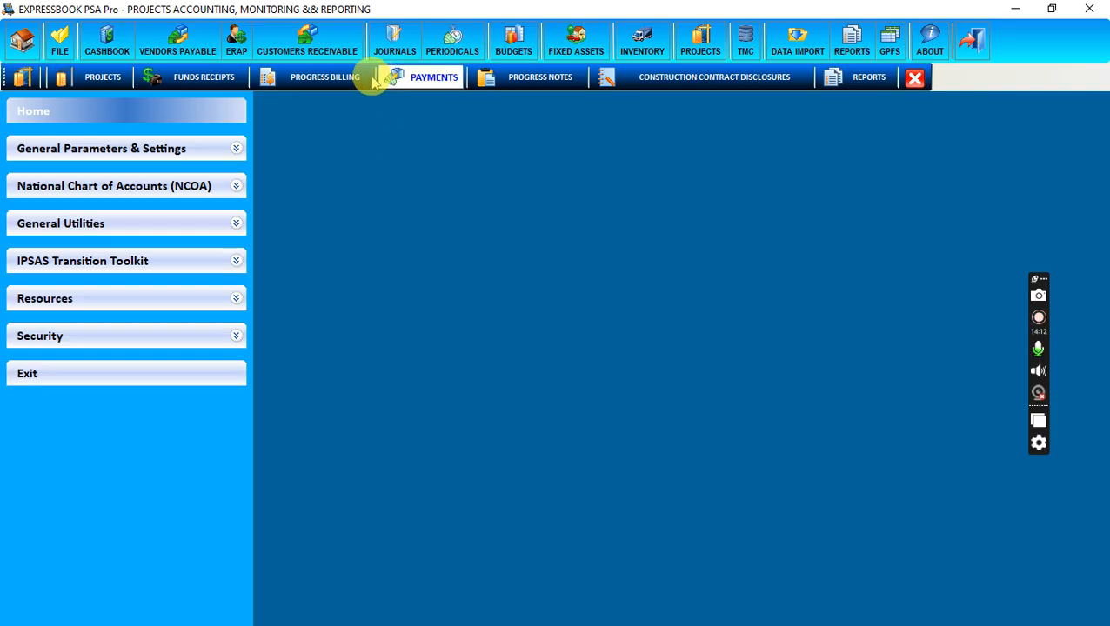
Step: View the Projects Bill Payments form for new payment vouchers and close it
click(406, 81)
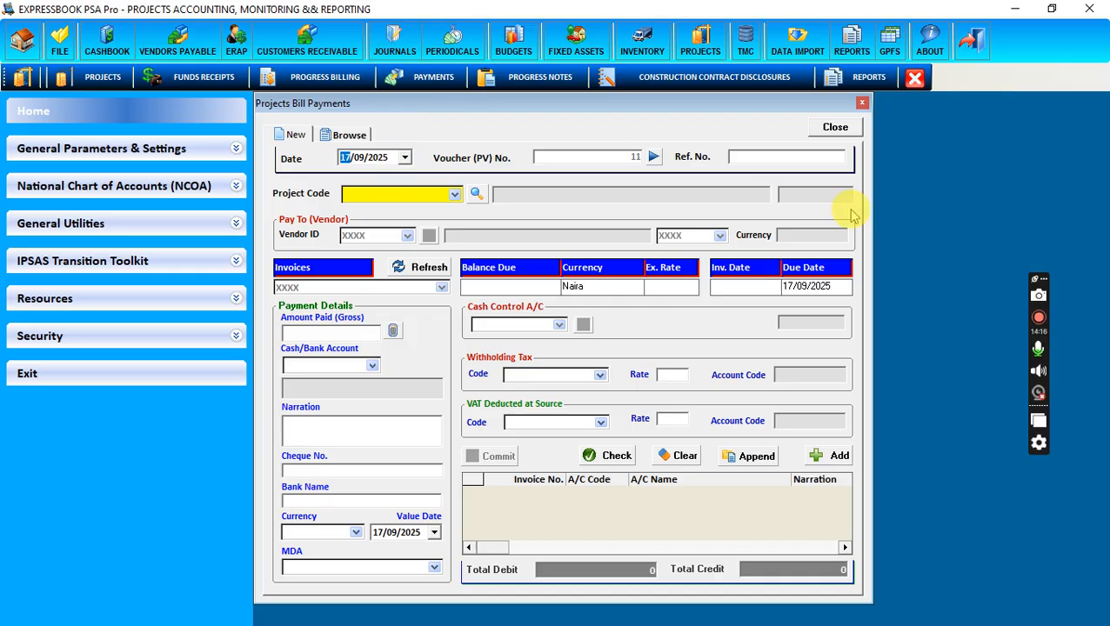
click(836, 127)
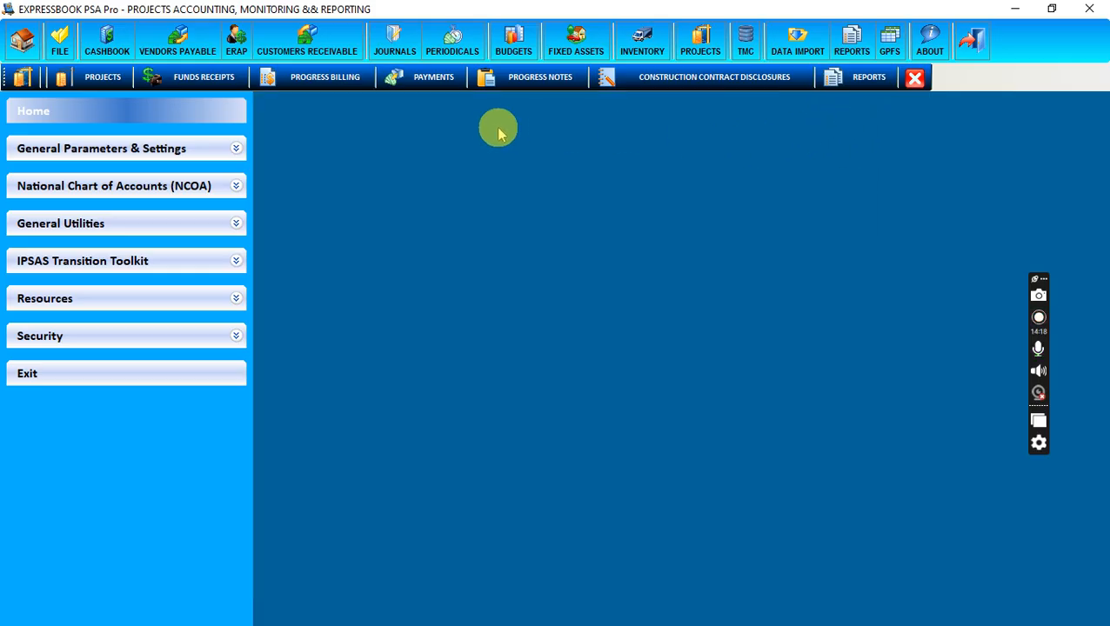
click(435, 78)
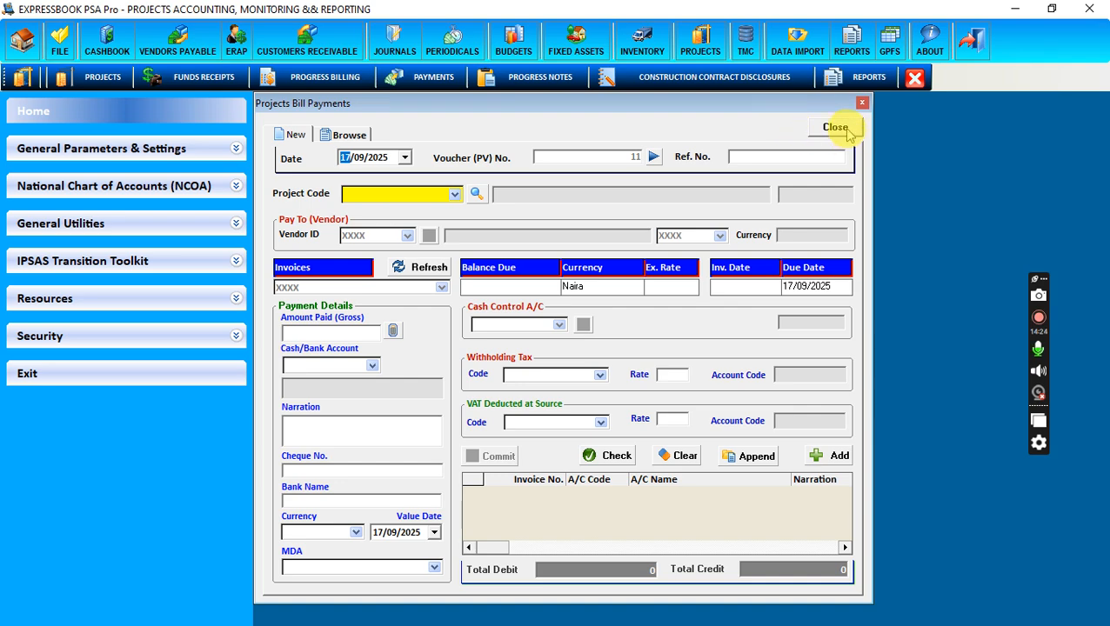
click(837, 128)
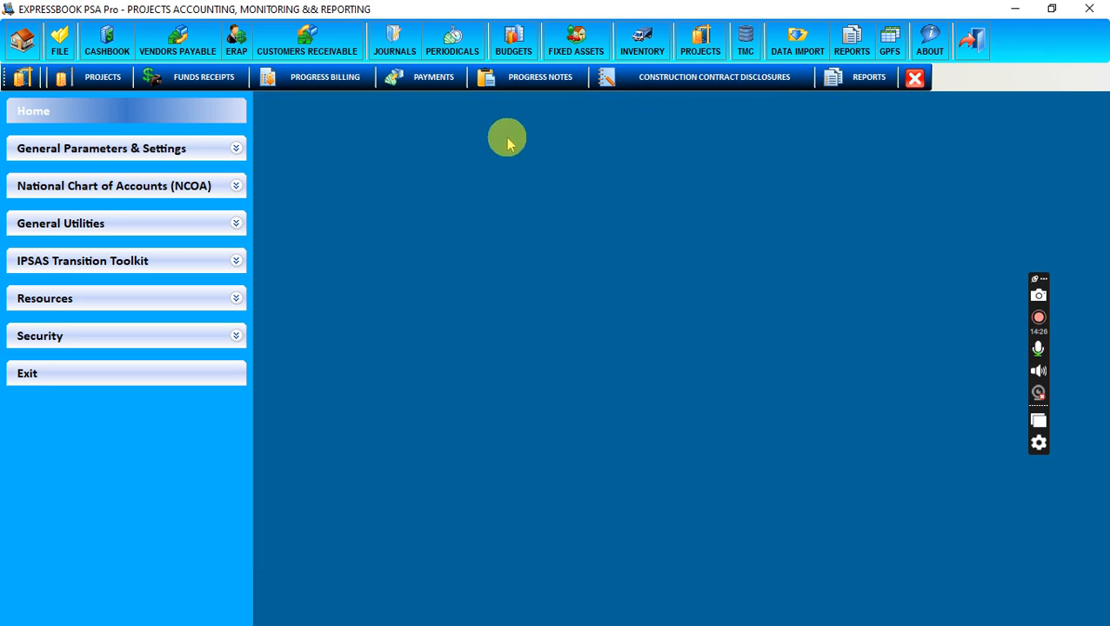
Step: View the Notes & Progress Report form with its project details and report fields, and close it without saving
click(532, 77)
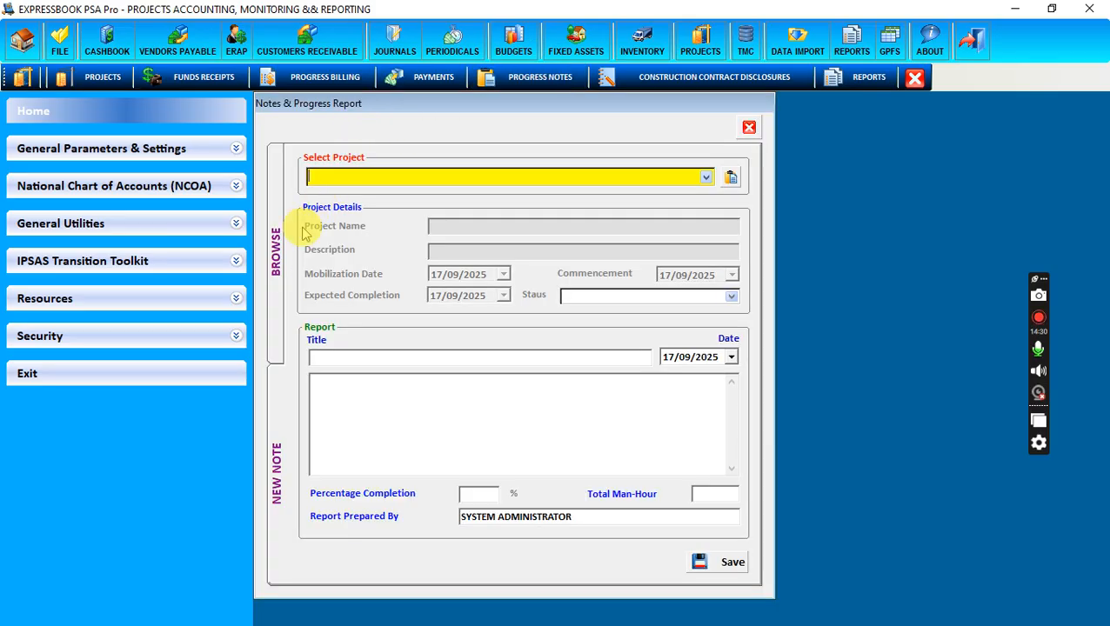
click(353, 396)
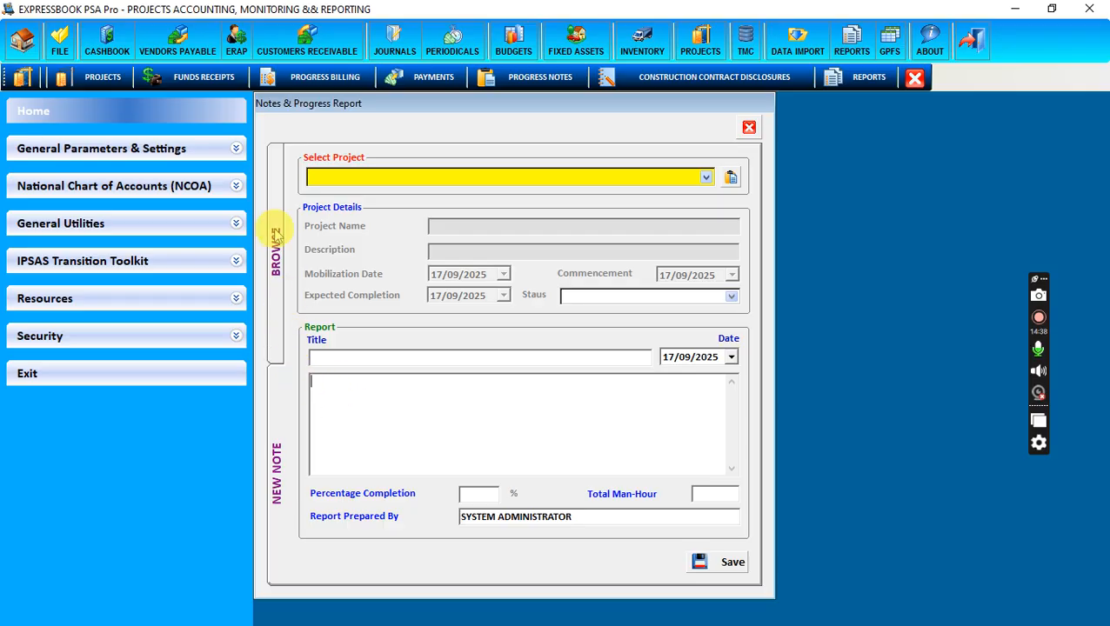
click(749, 127)
Step: View the Construction Contracts Disclosures Worksheet and try to print a report from it without selecting a contract
click(669, 80)
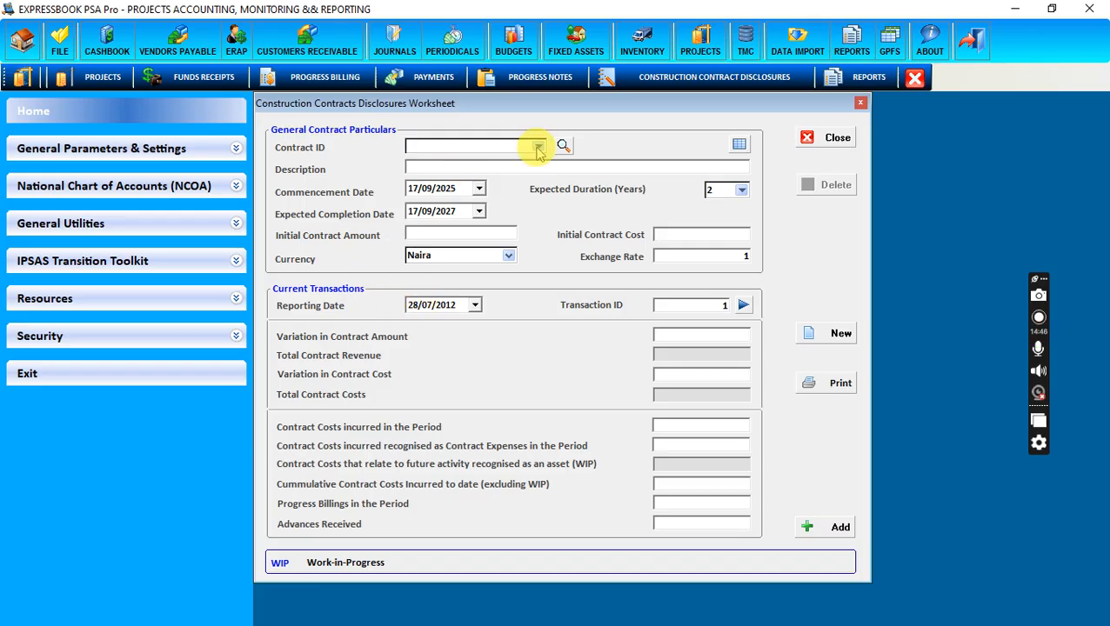
click(829, 141)
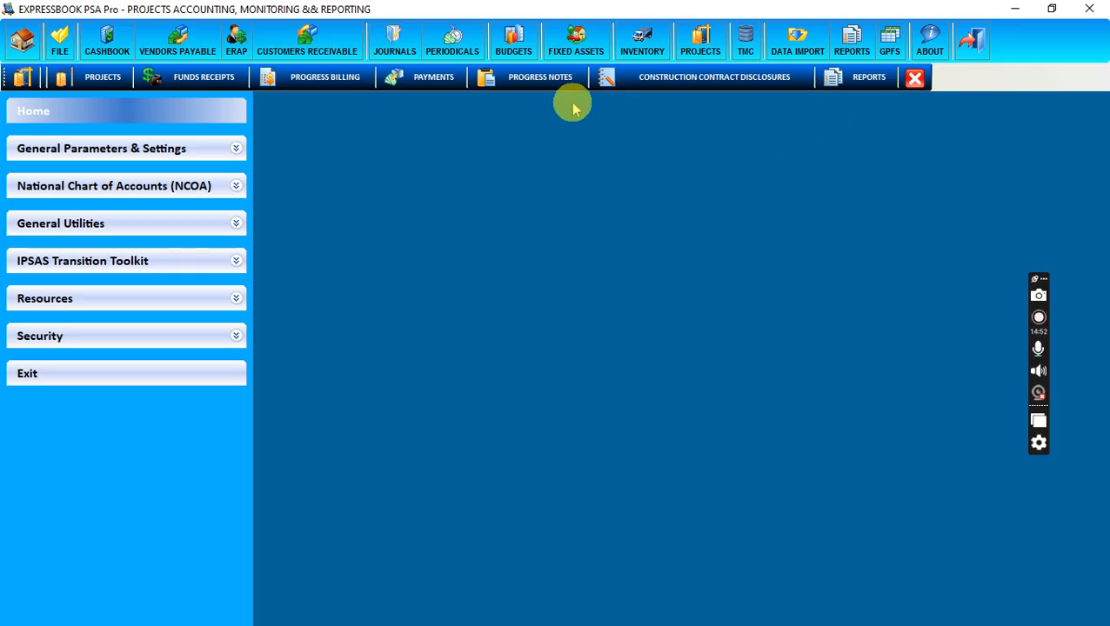
click(672, 87)
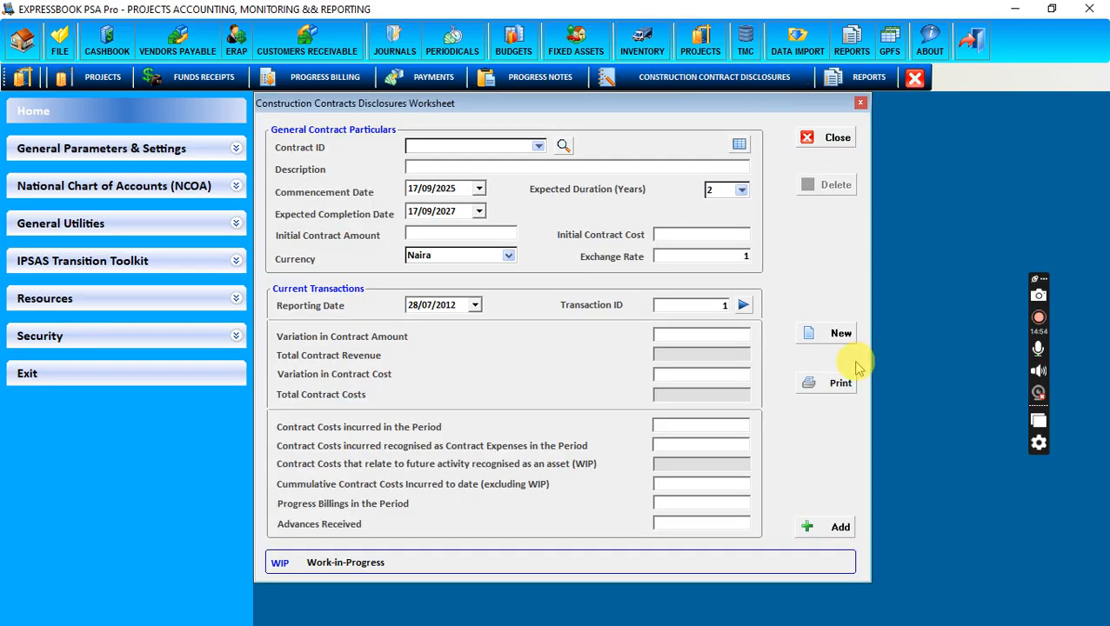
click(829, 383)
click(770, 400)
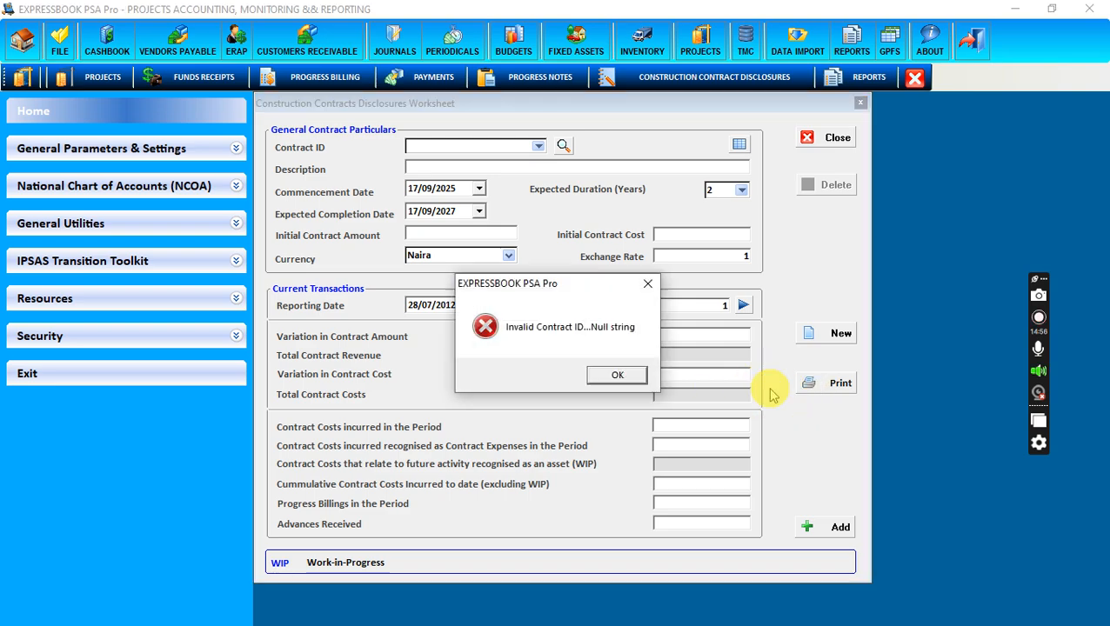
click(617, 375)
Step: Select contract ID 010204 in the worksheet, try to print its Contract Disclosures report, and close the worksheet
click(536, 146)
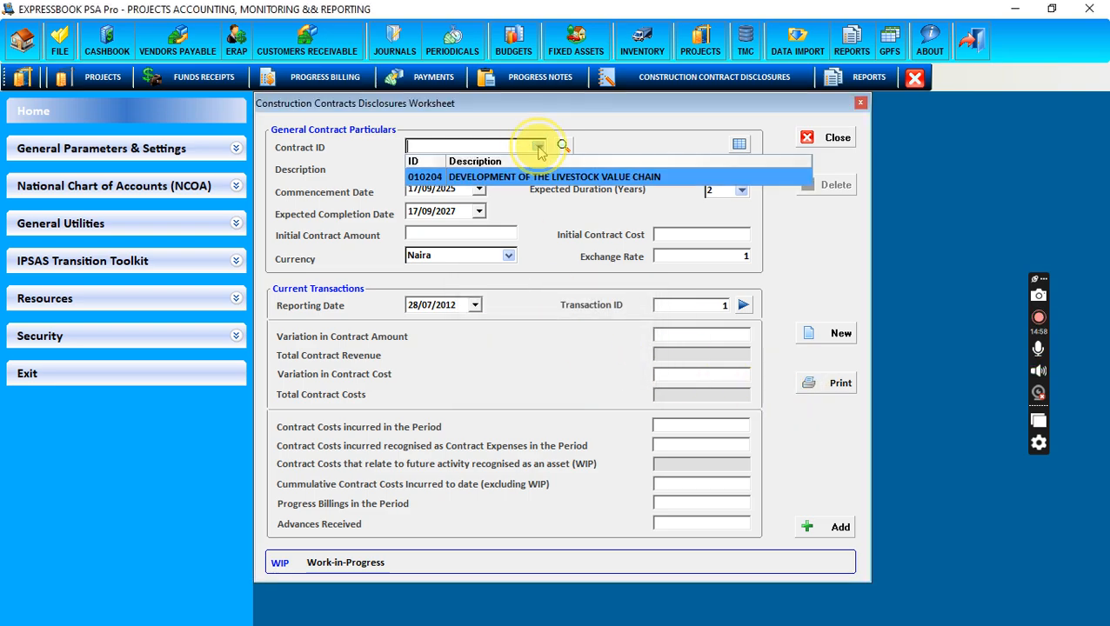
click(531, 179)
click(827, 383)
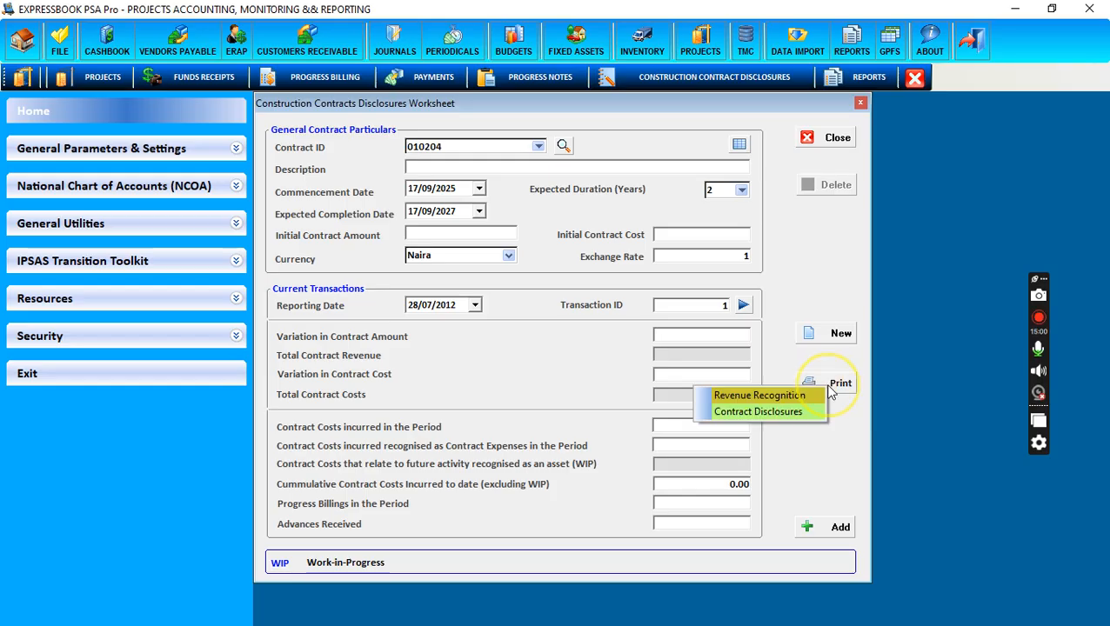
click(769, 409)
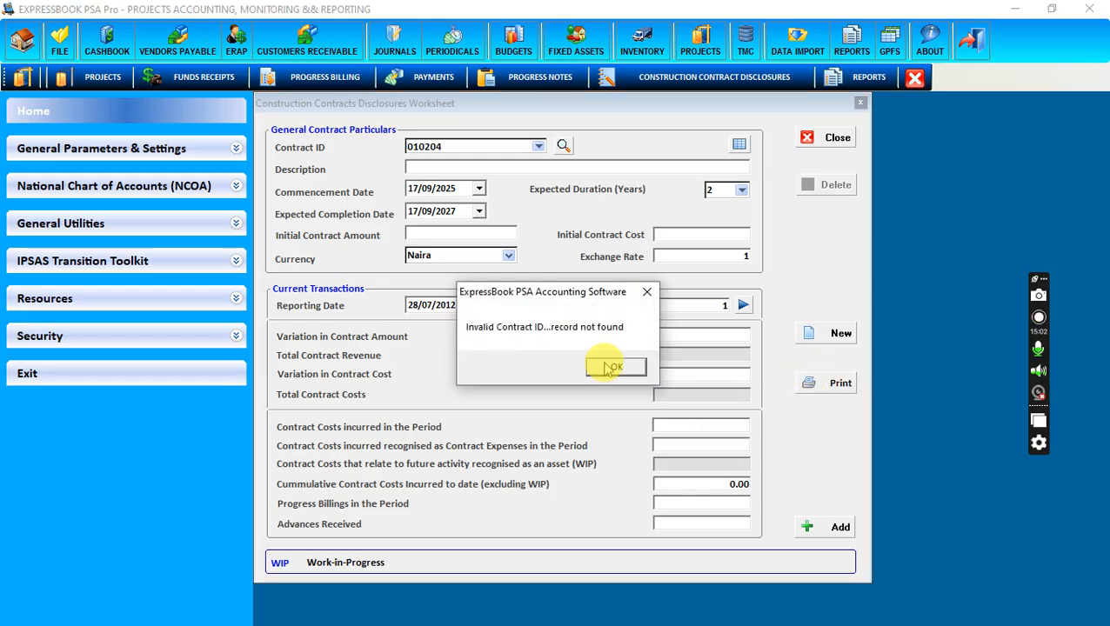
click(609, 369)
click(811, 381)
click(778, 408)
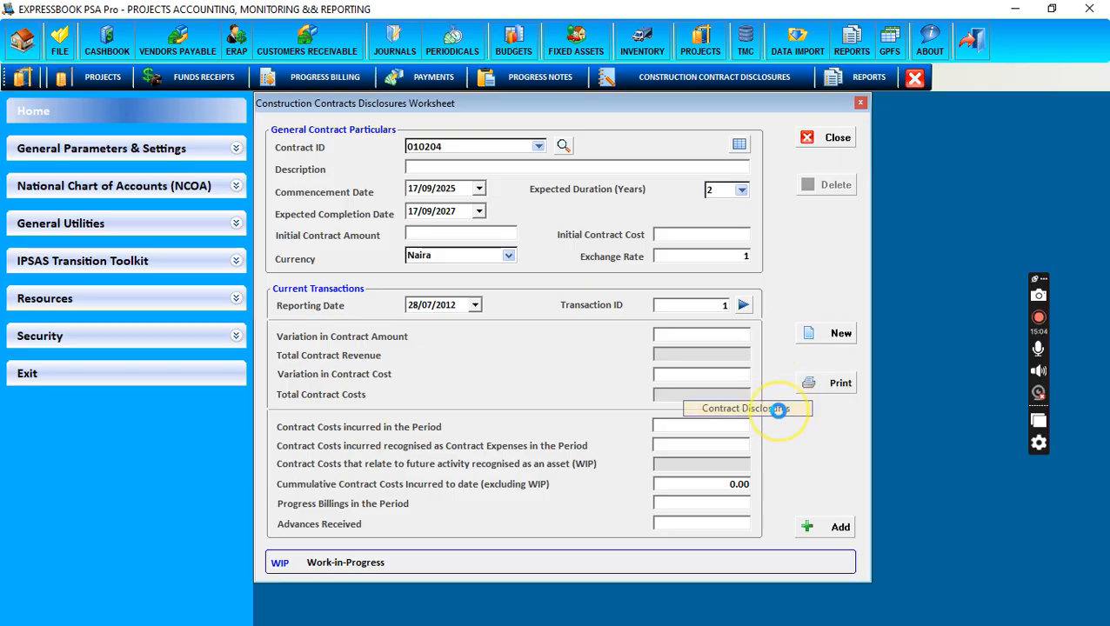
click(638, 369)
click(830, 139)
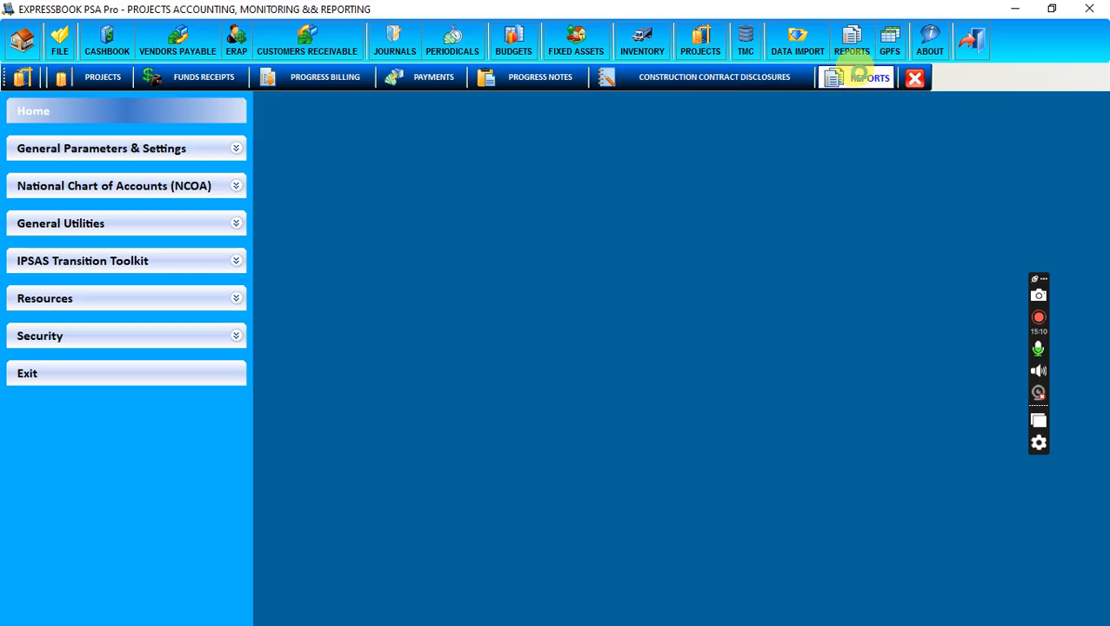
Step: Generate the projects monitoring report for project 010204 from the Projects Monitoring and Appraisals Reports form
click(859, 76)
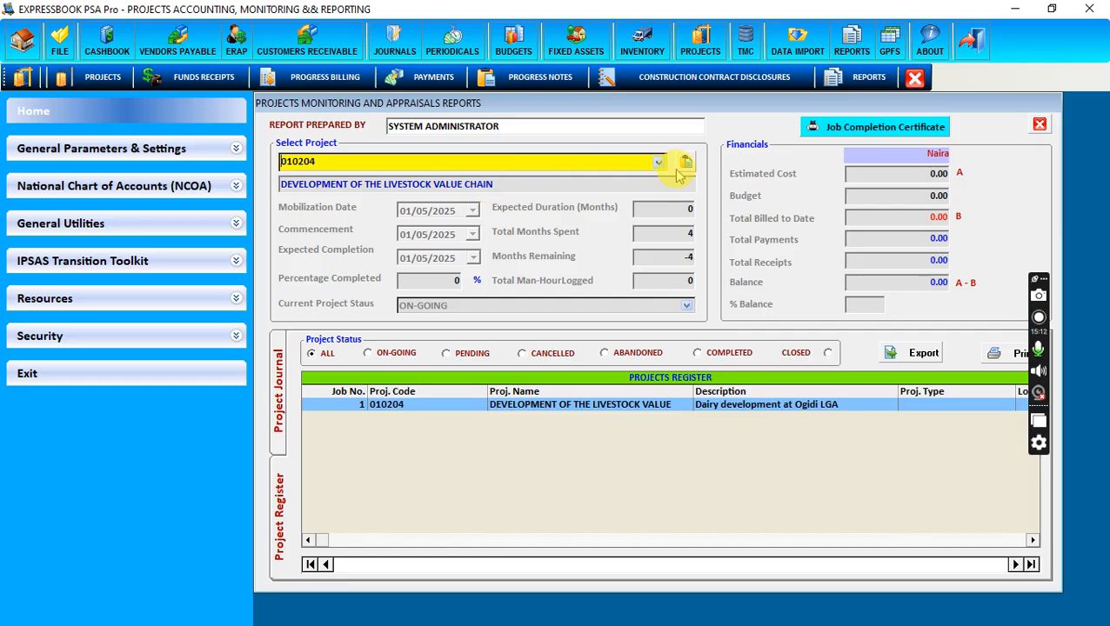
click(661, 163)
click(581, 372)
click(605, 199)
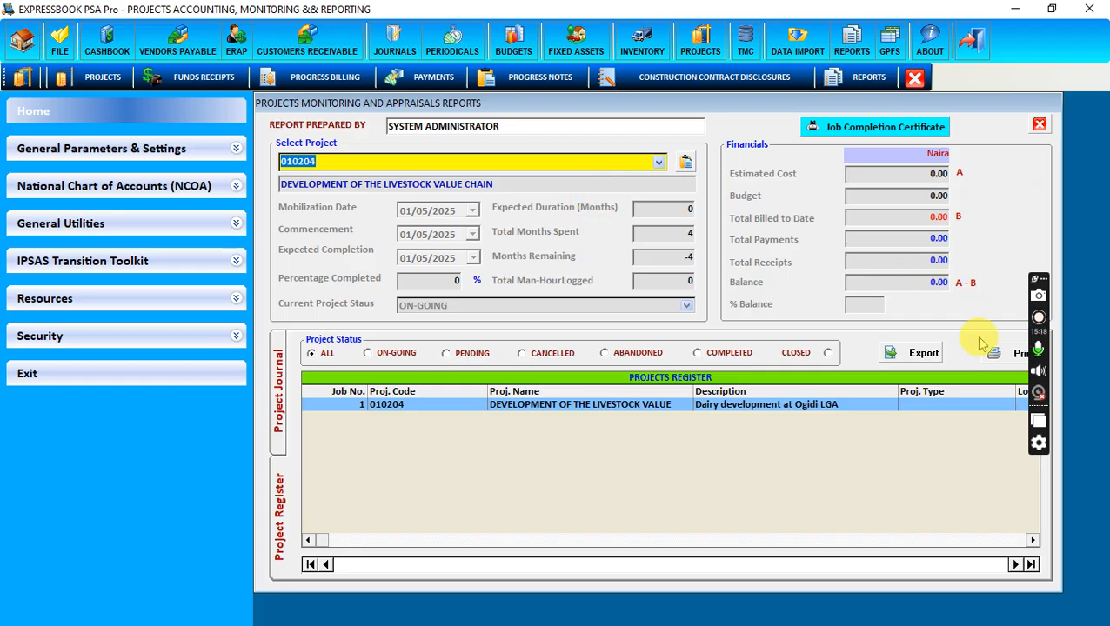
click(1002, 355)
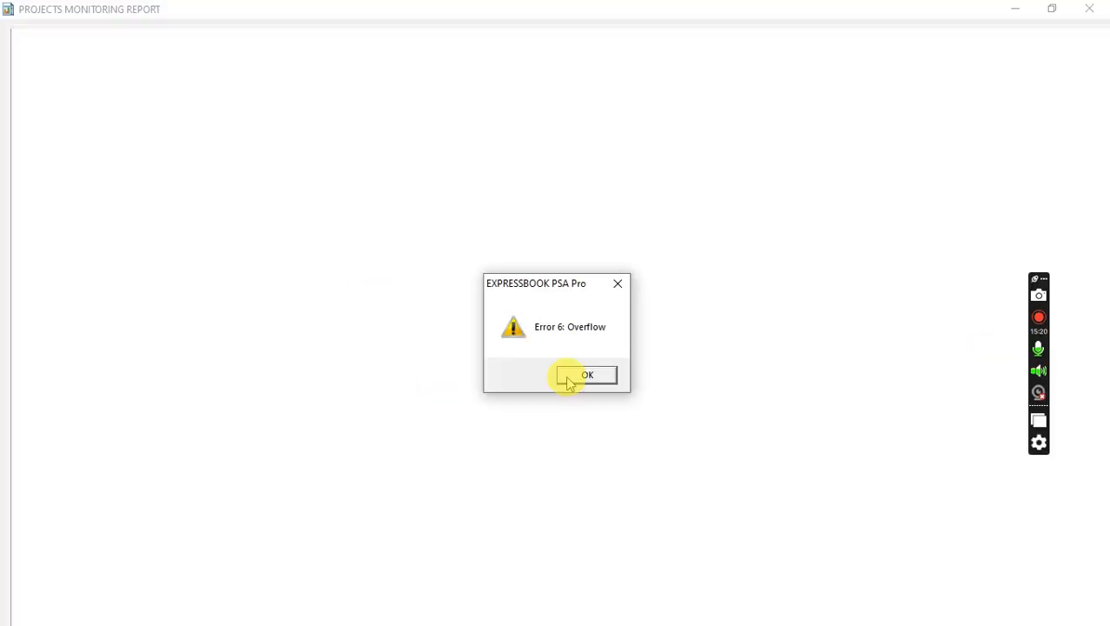
click(574, 381)
click(83, 38)
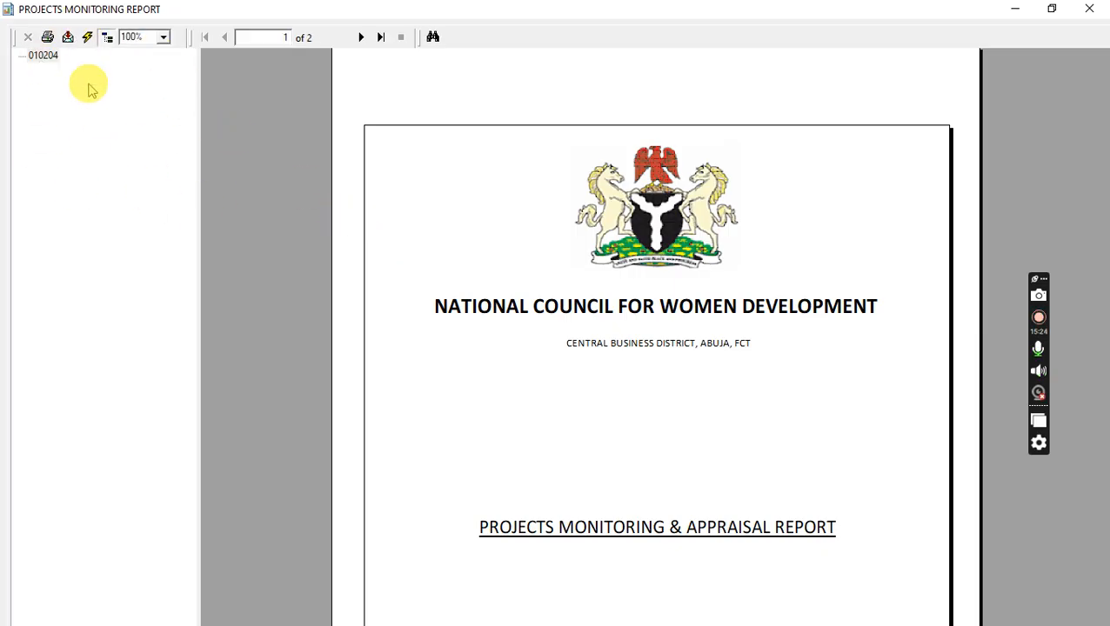
Step: Read through both pages of the projects monitoring report, and close the report and the reports form
scroll(580, 330, down, 3)
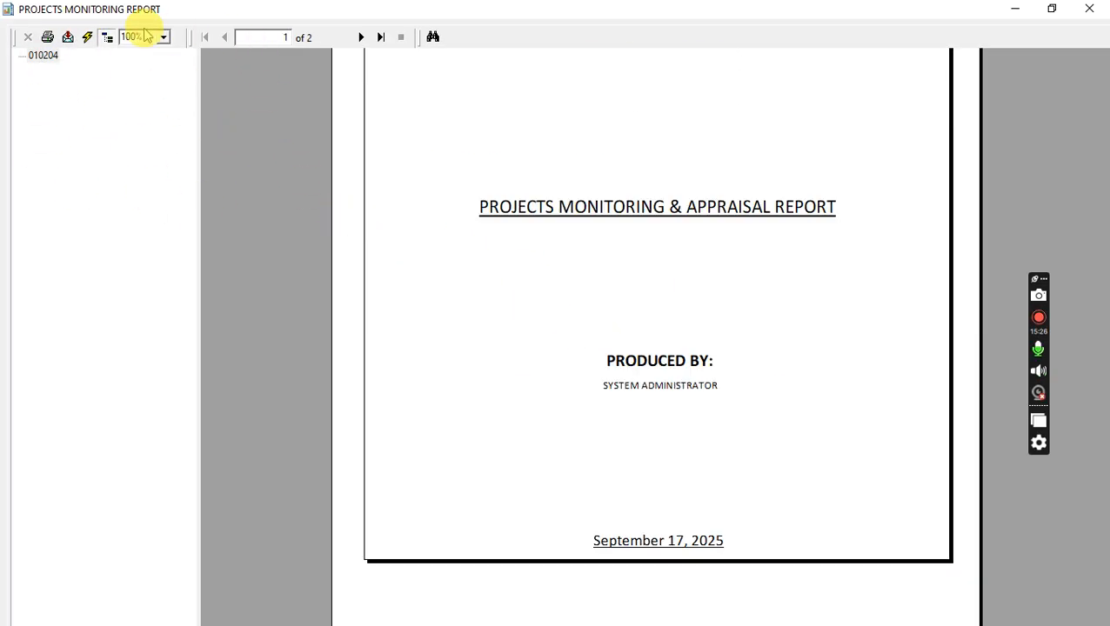
click(360, 37)
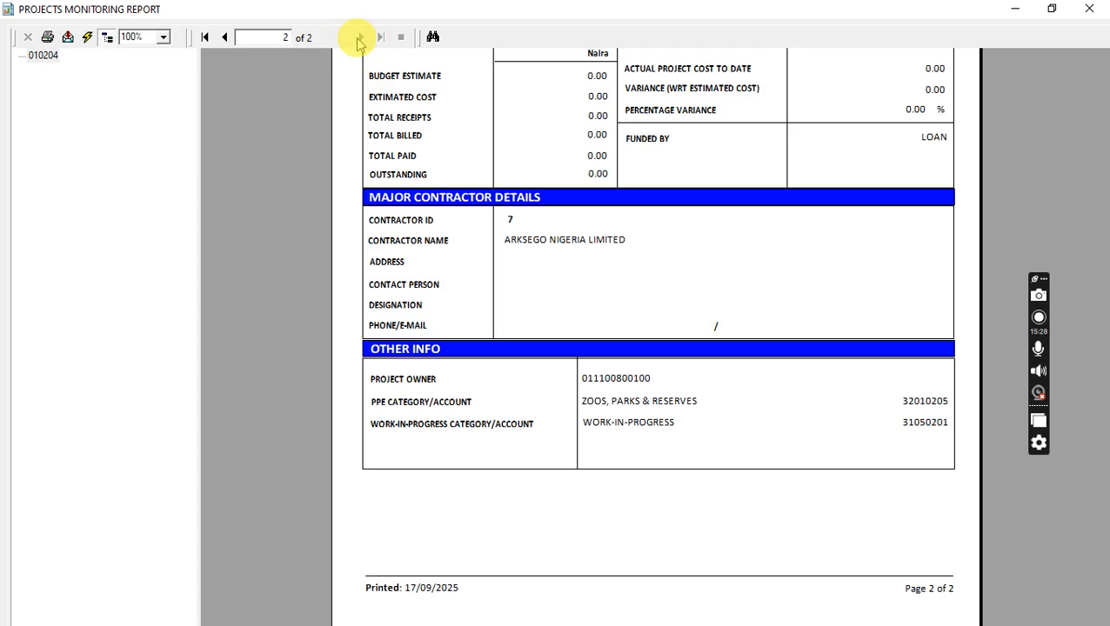
scroll(652, 318, up, 3)
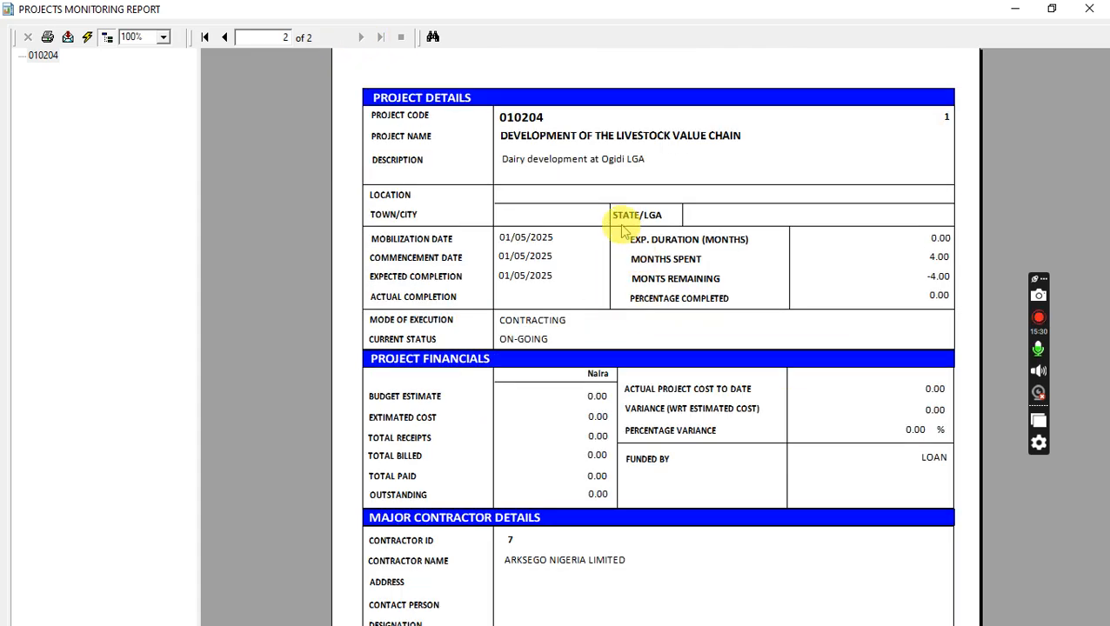
scroll(597, 239, down, 3)
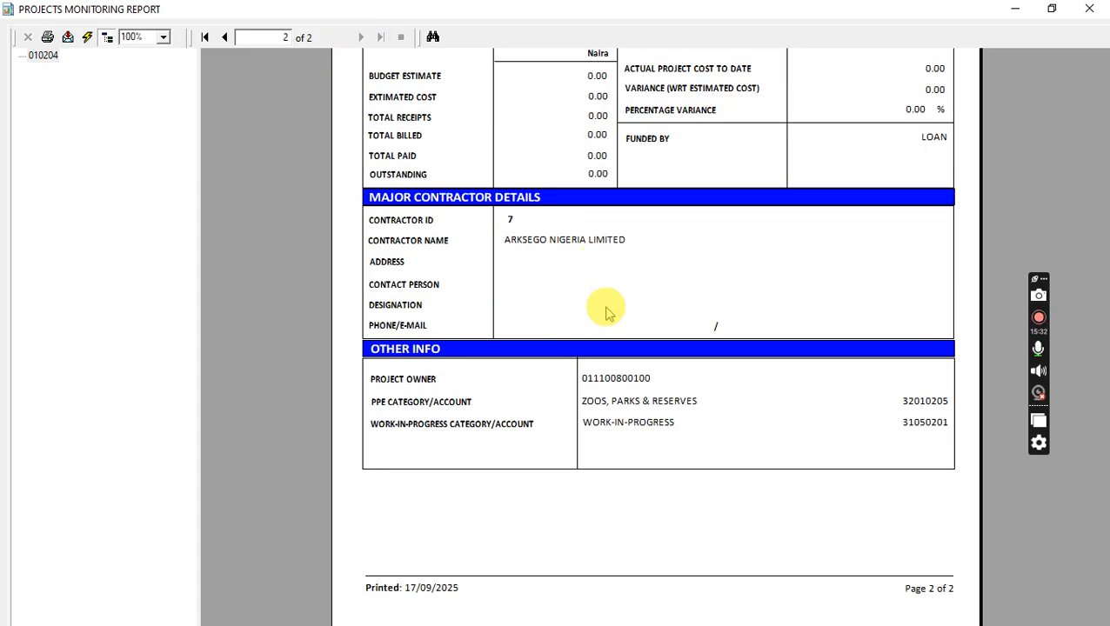
scroll(607, 313, up, 3)
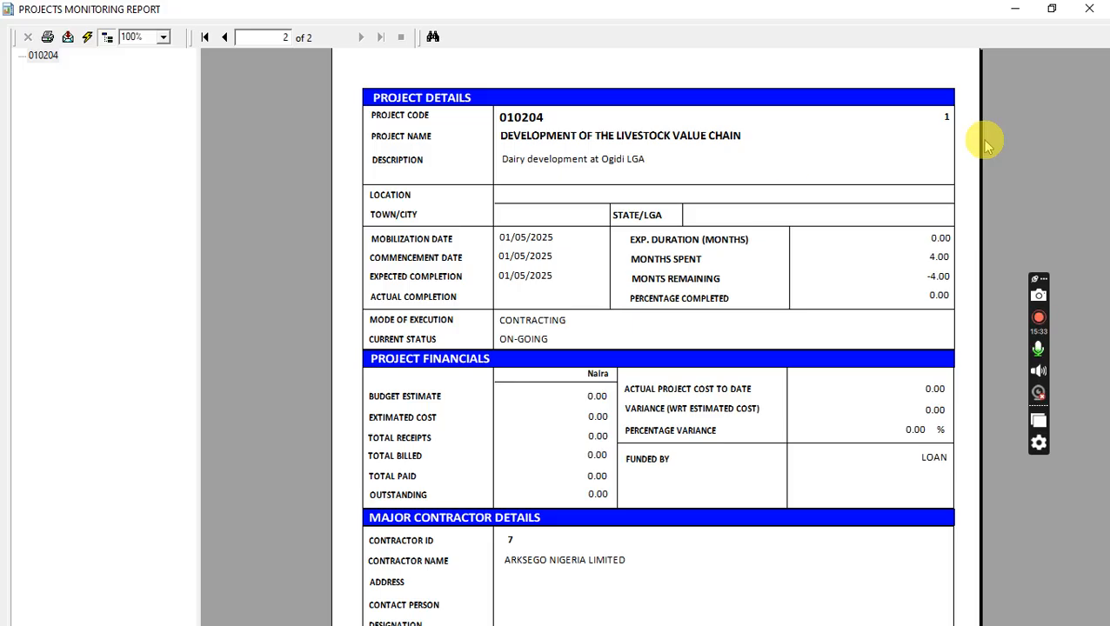
click(1087, 11)
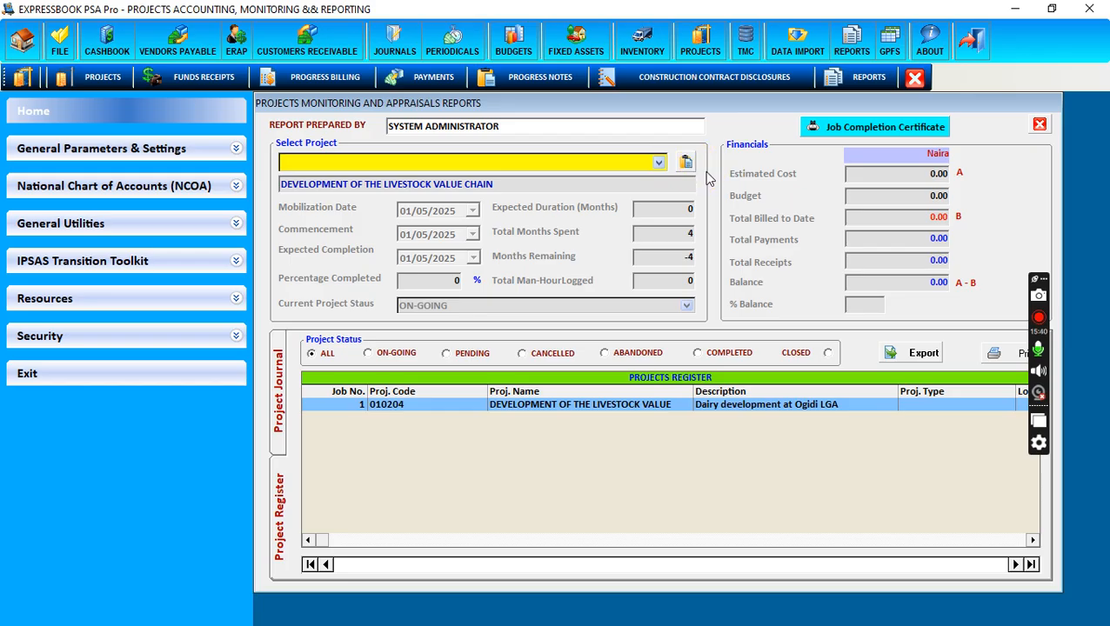
click(1040, 126)
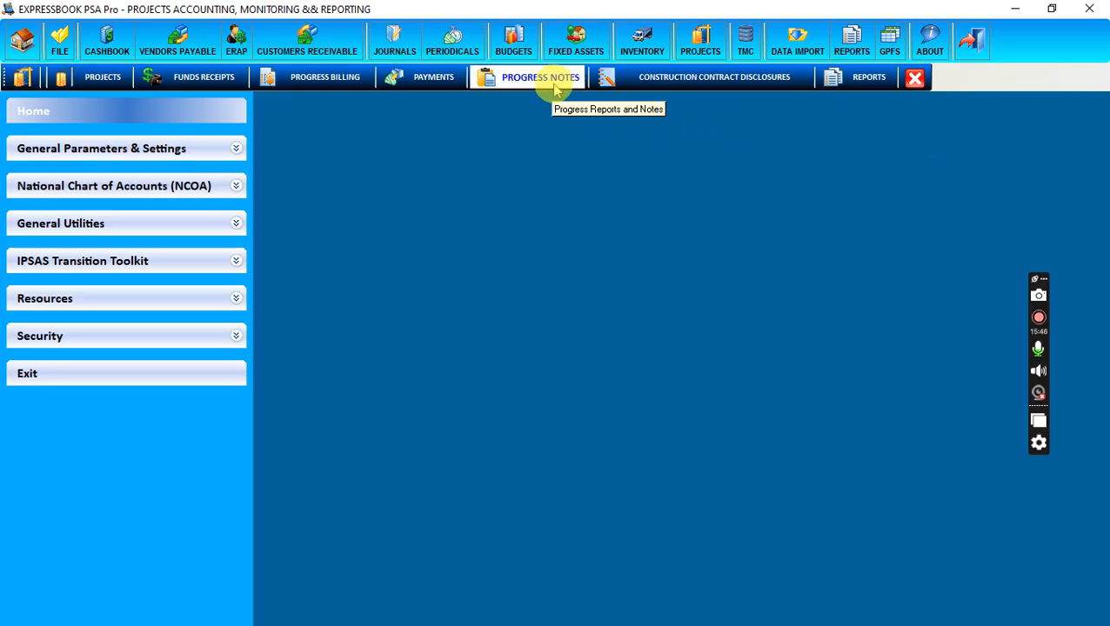
Step: Switch from project accounting to the Contract Bidding & Procurement Processing module, and view and close its Companys' Documents form
click(914, 80)
click(687, 54)
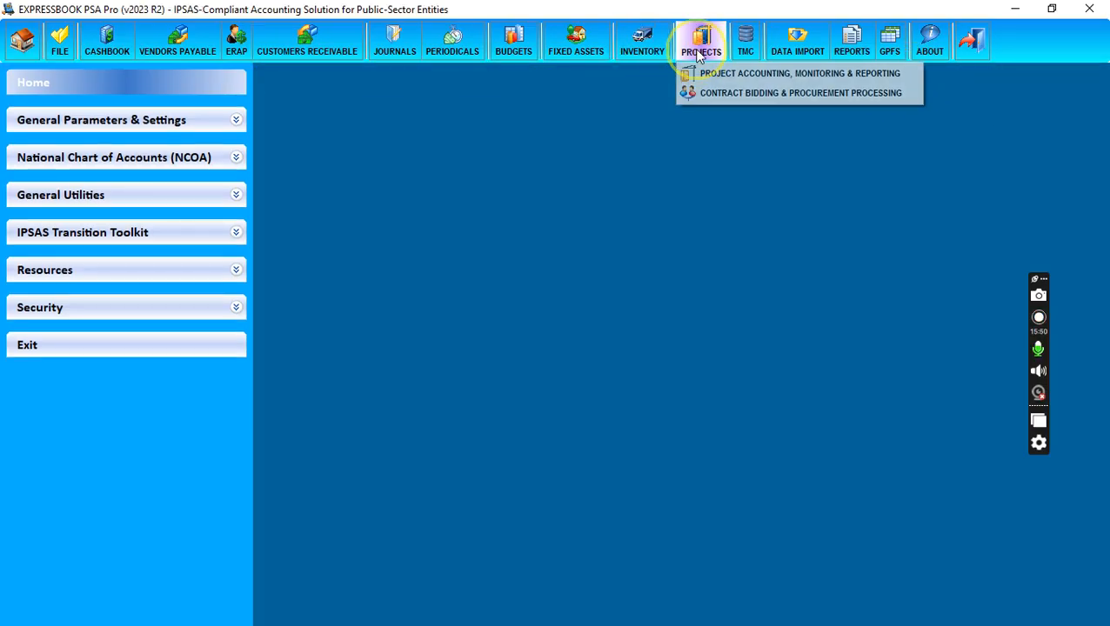
click(721, 99)
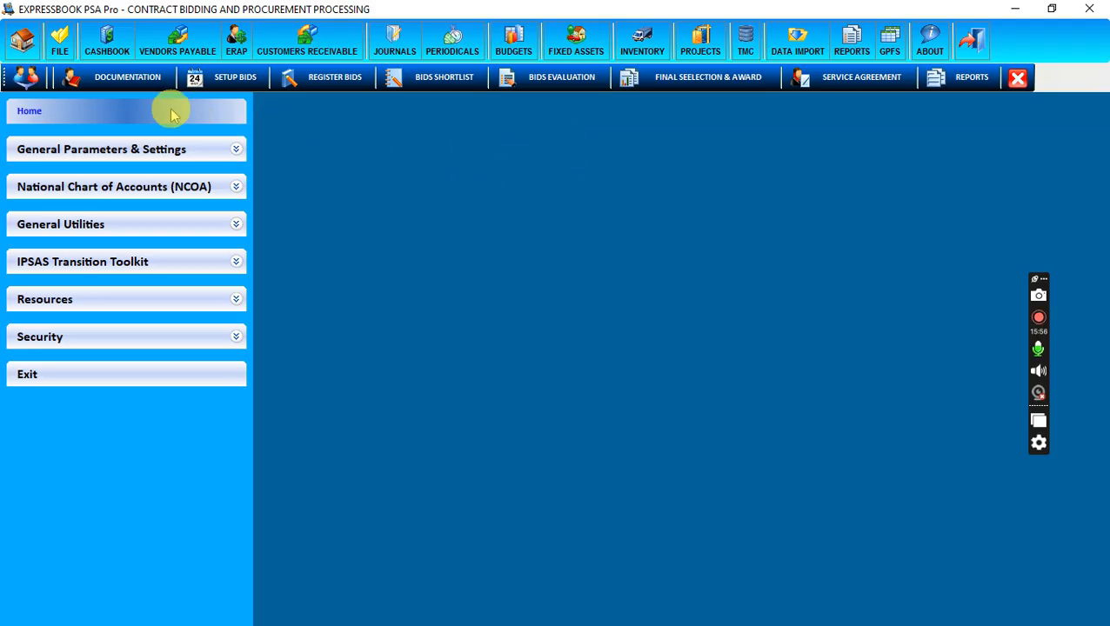
click(126, 82)
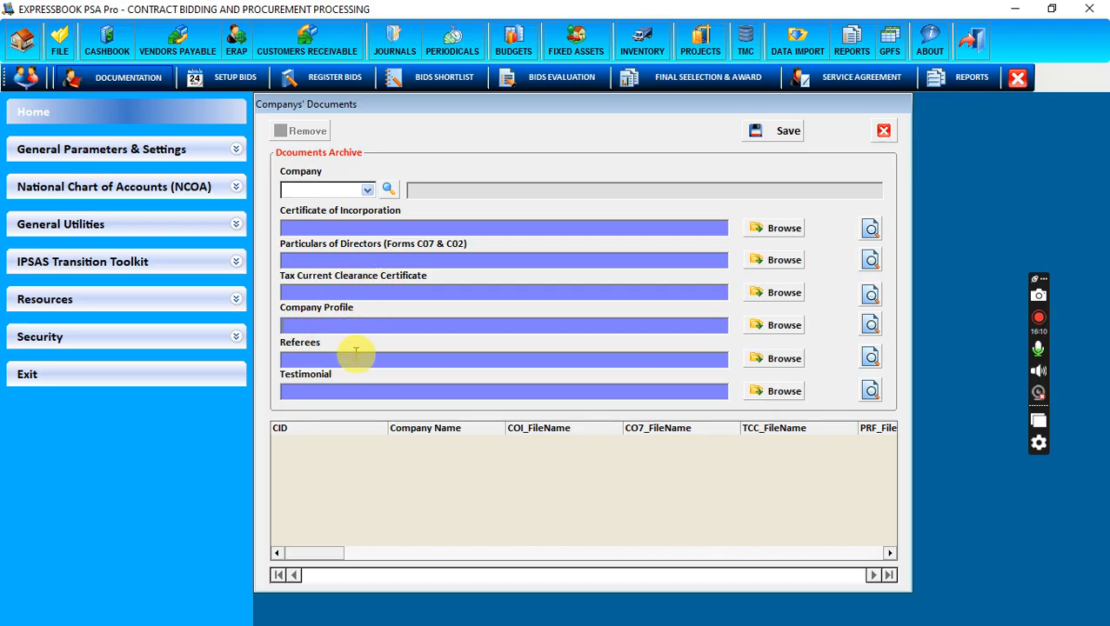
click(883, 130)
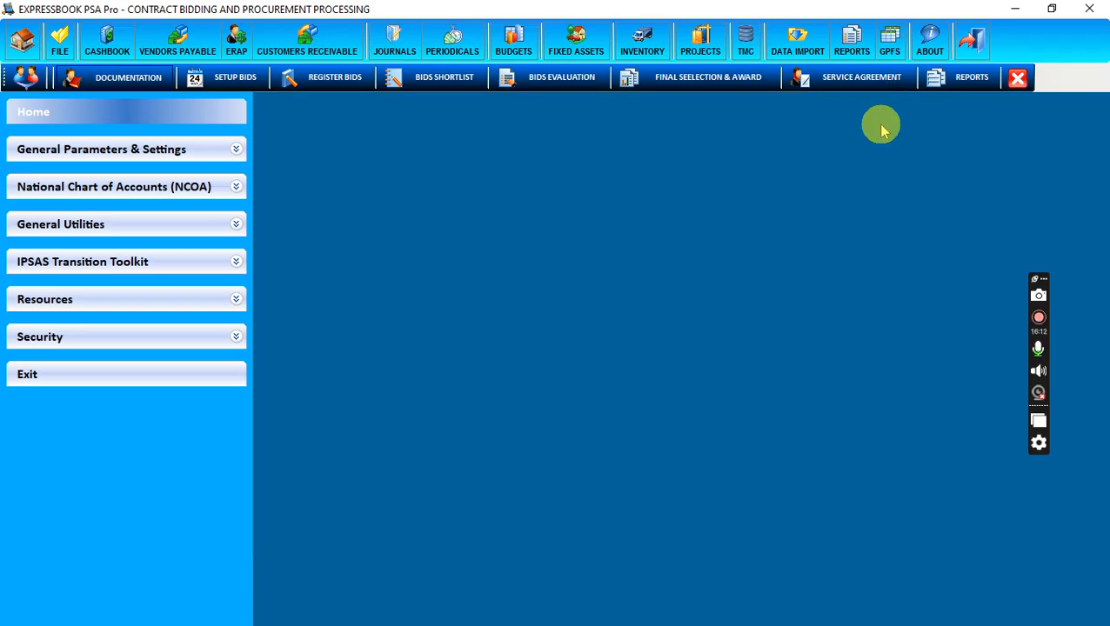
Step: Load job code 010204 into the Open New Job Bid Register under bid setup
click(239, 78)
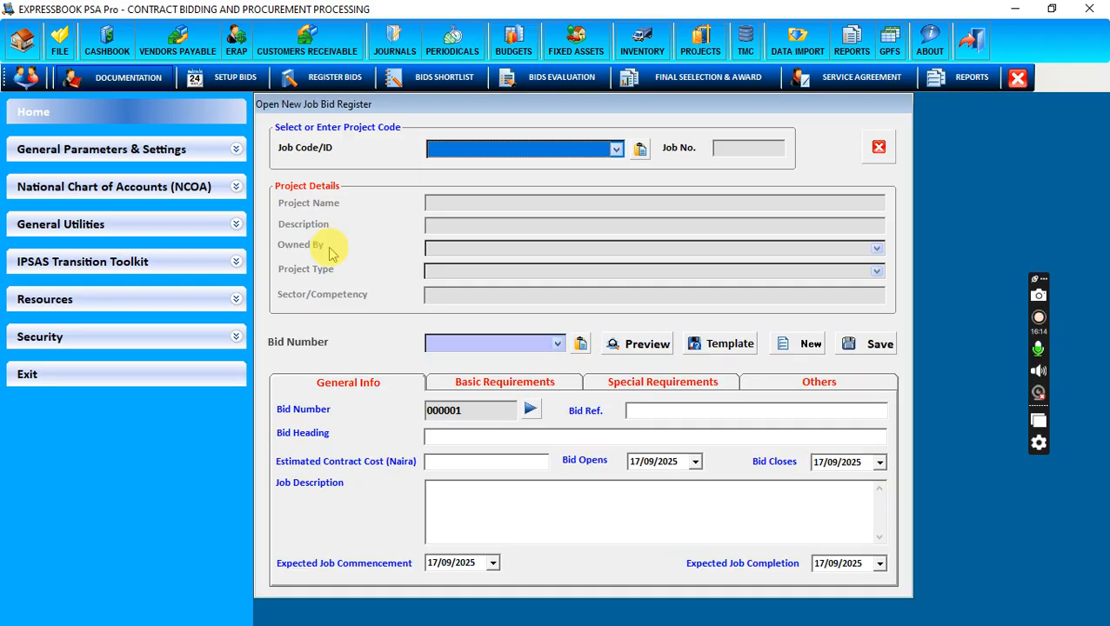
click(616, 150)
click(584, 185)
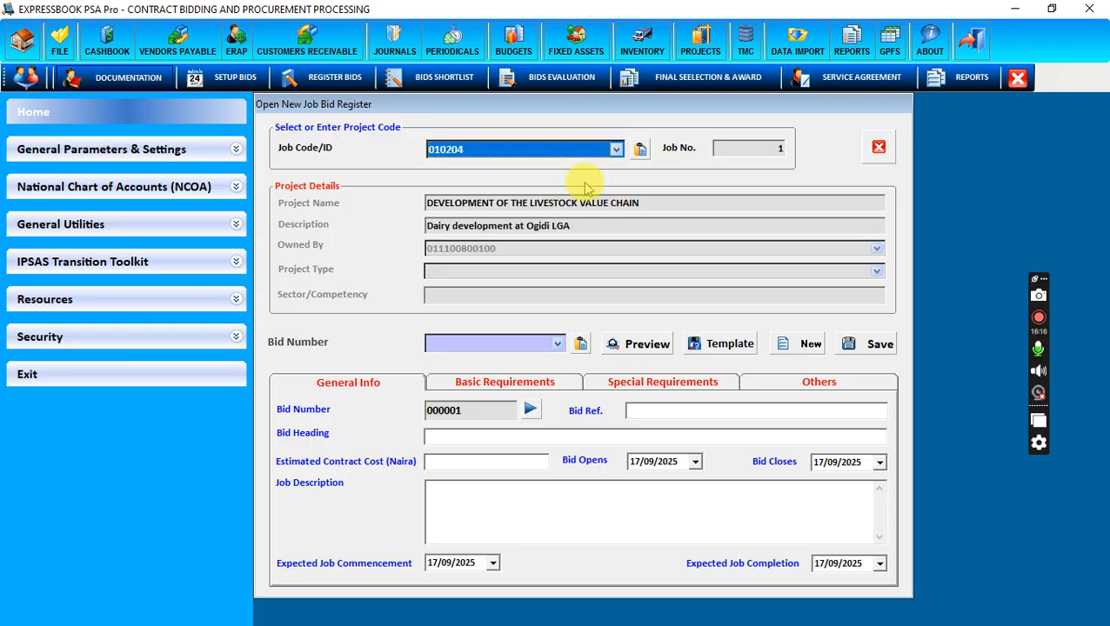
Step: Check the bid number list and close the Open New Job Bid Register, and view and close the Register & Manage Contractors' Bids form
click(555, 343)
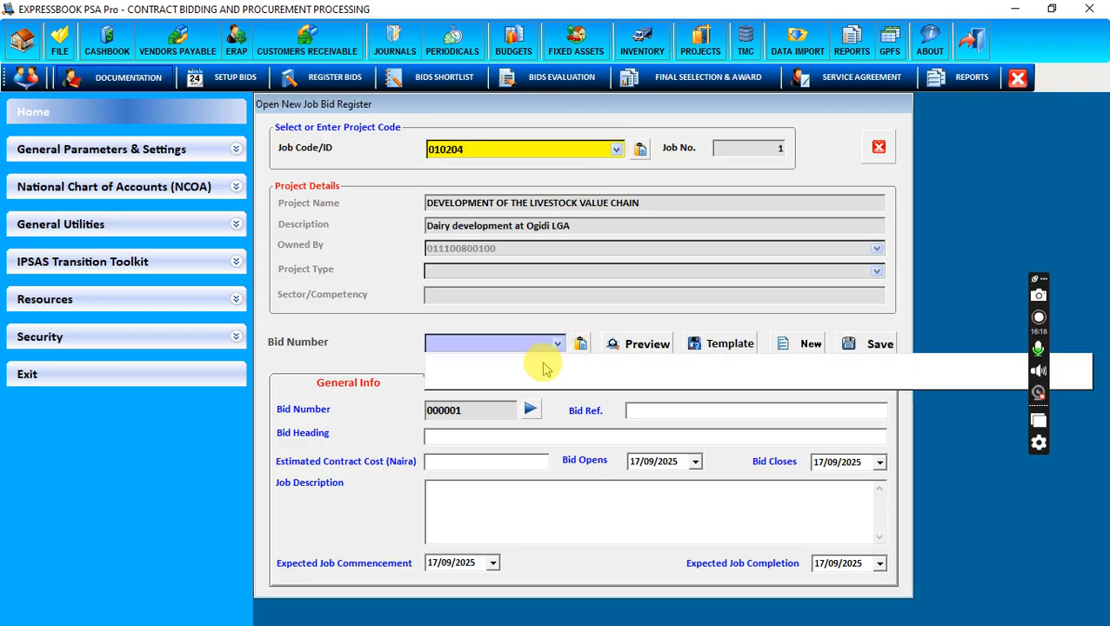
click(879, 147)
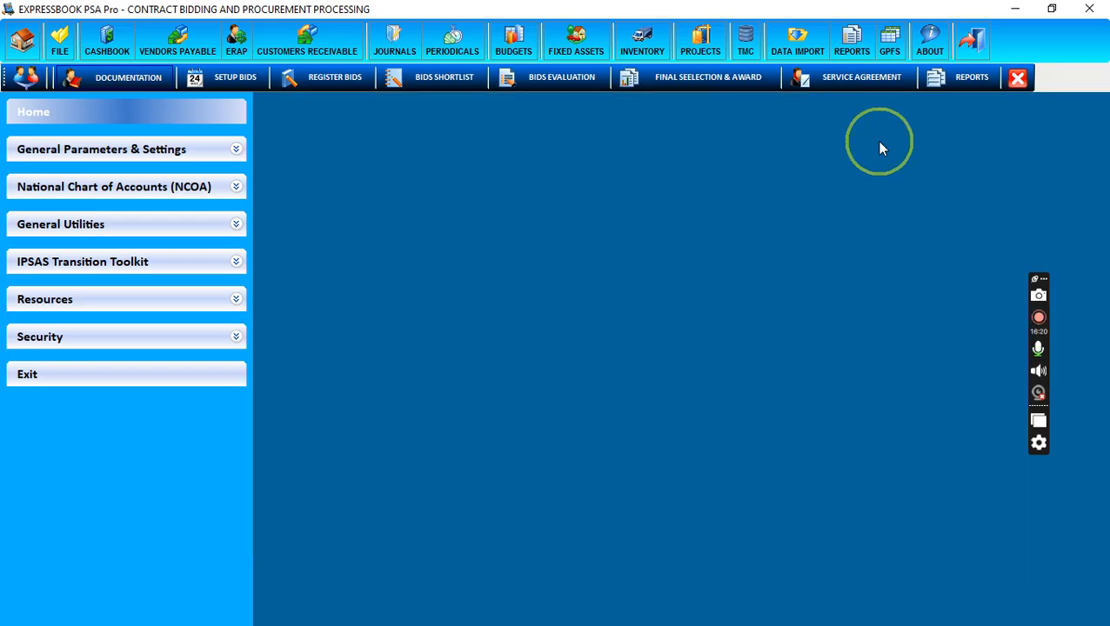
click(324, 79)
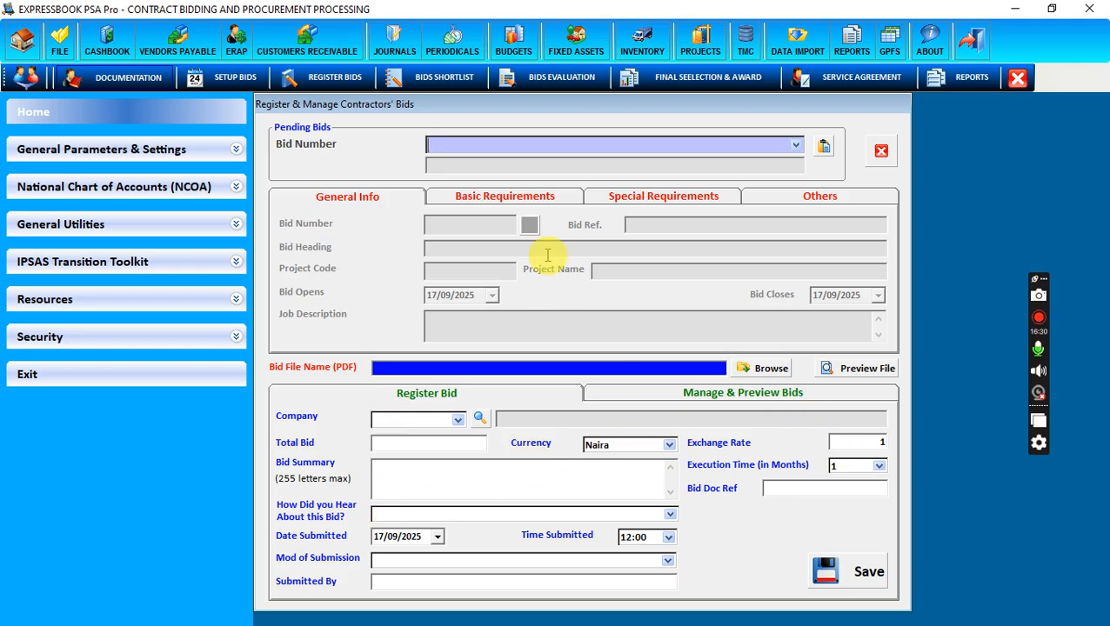
click(882, 154)
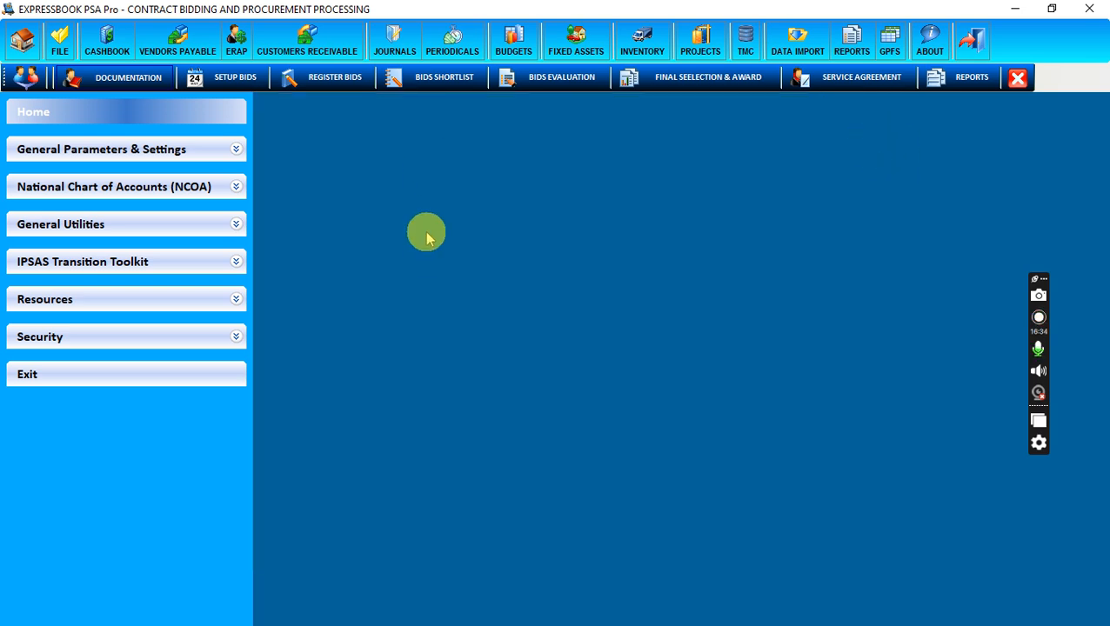
Step: View the Bids Short-list form with its pending bids and selection criteria, and close it
click(423, 80)
click(574, 146)
click(574, 148)
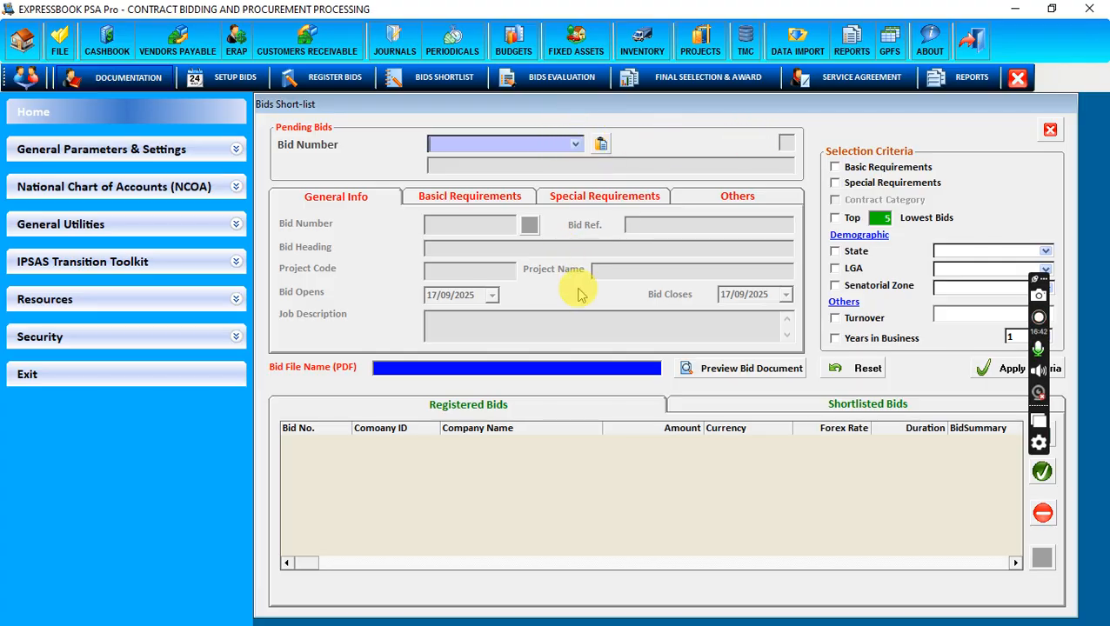
click(1051, 132)
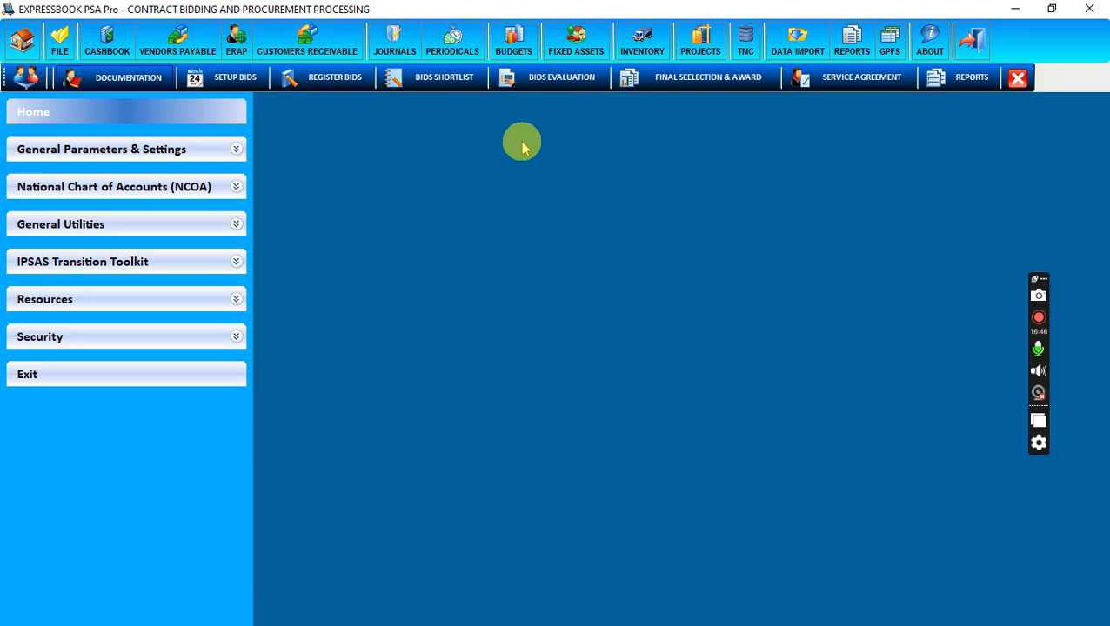
Step: Look through the basic requirements, general info, special requirements and other details of the Bids Evaluation form, and close it
click(550, 77)
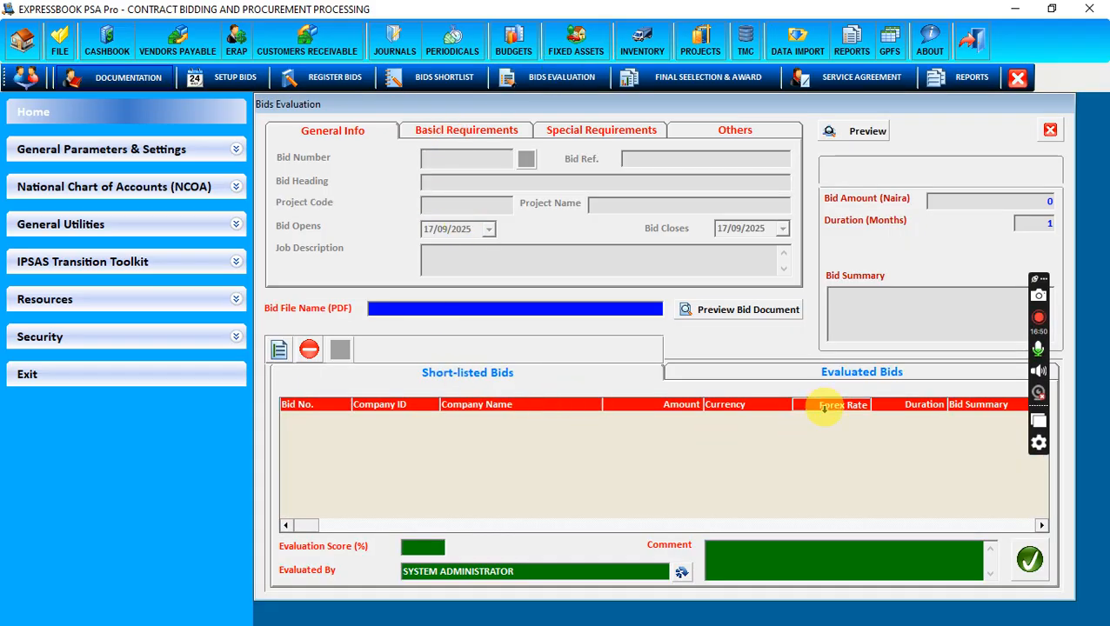
click(468, 131)
click(352, 132)
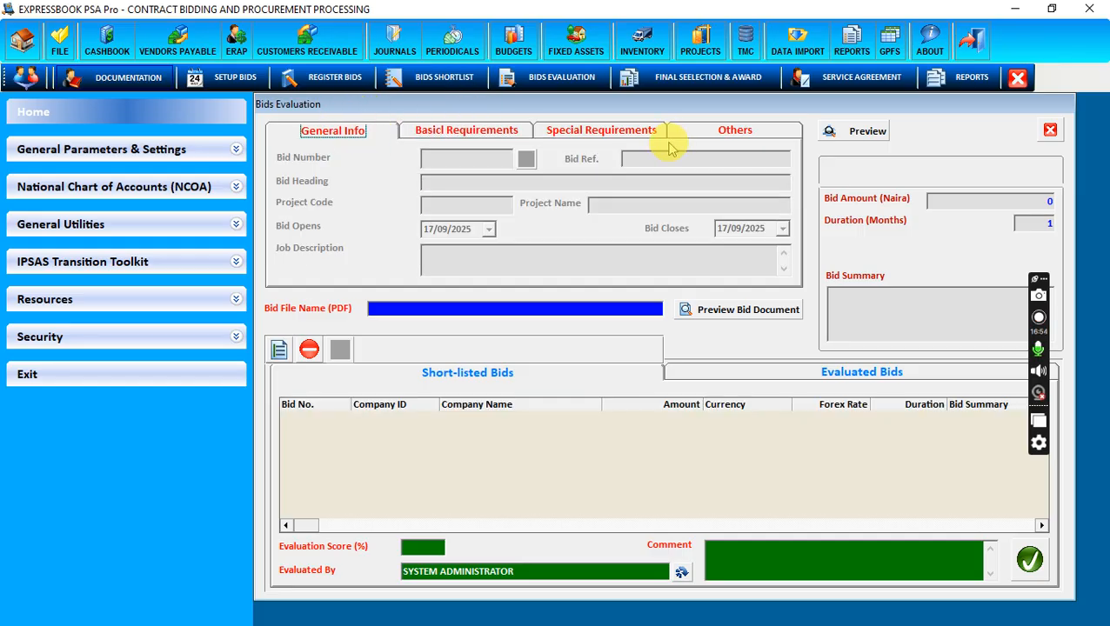
click(621, 134)
click(737, 132)
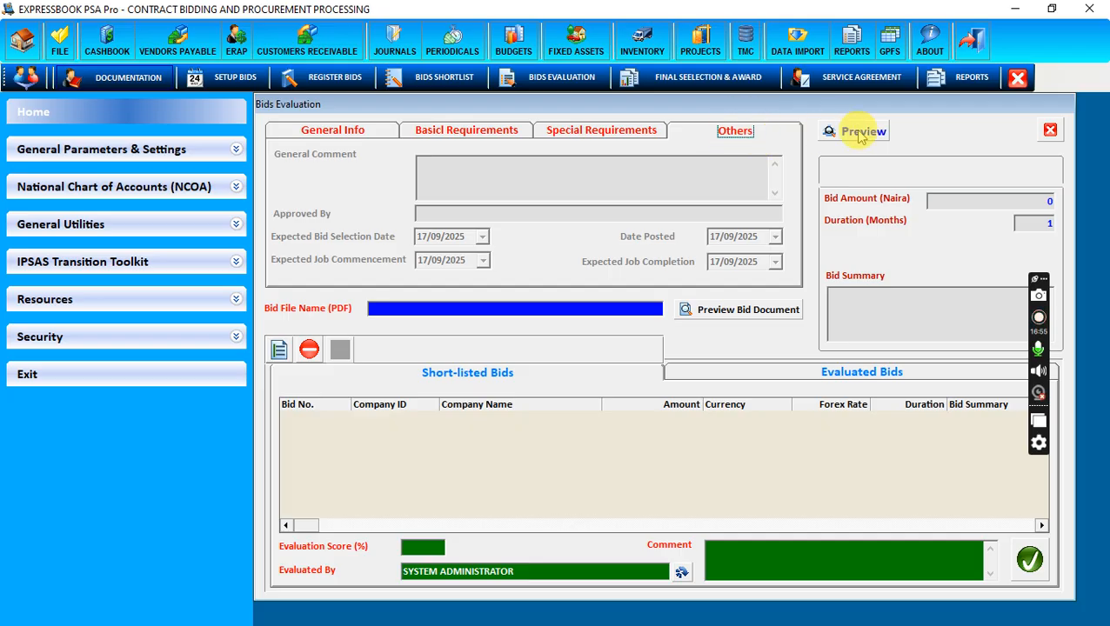
click(1049, 132)
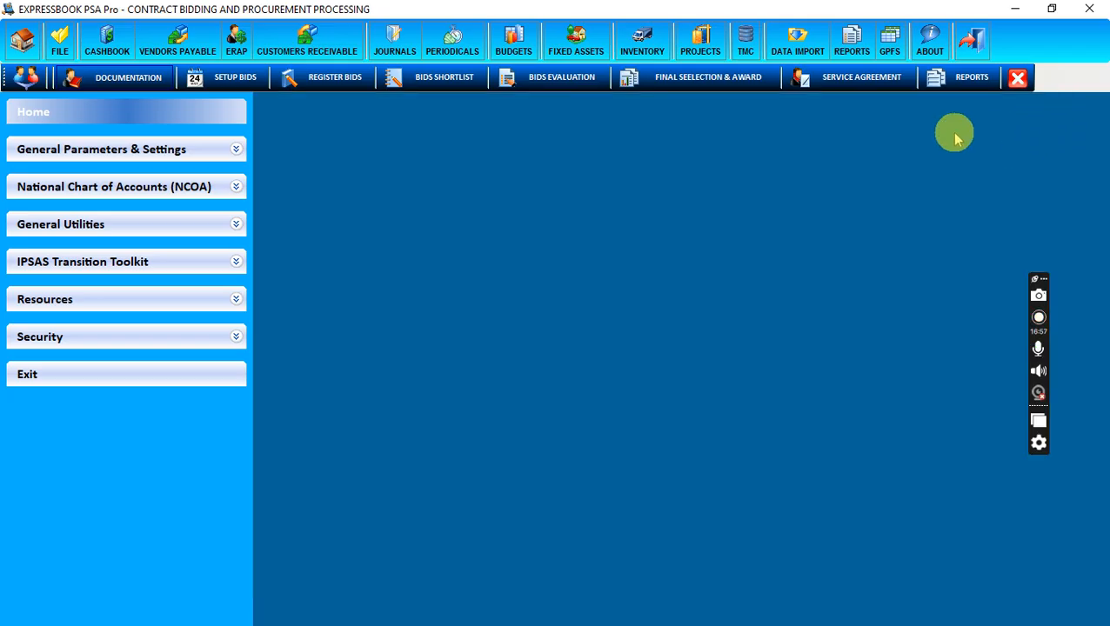
Step: Examine the evaluated bids area of the Final Bid Selection & Contract Award form, and close the form
click(713, 80)
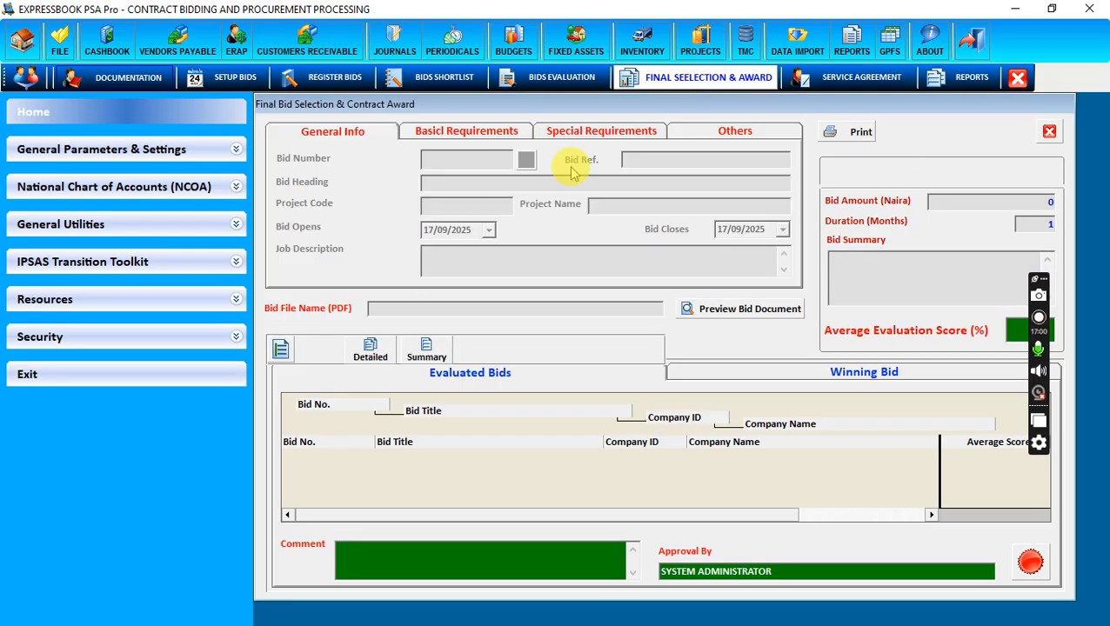
click(505, 442)
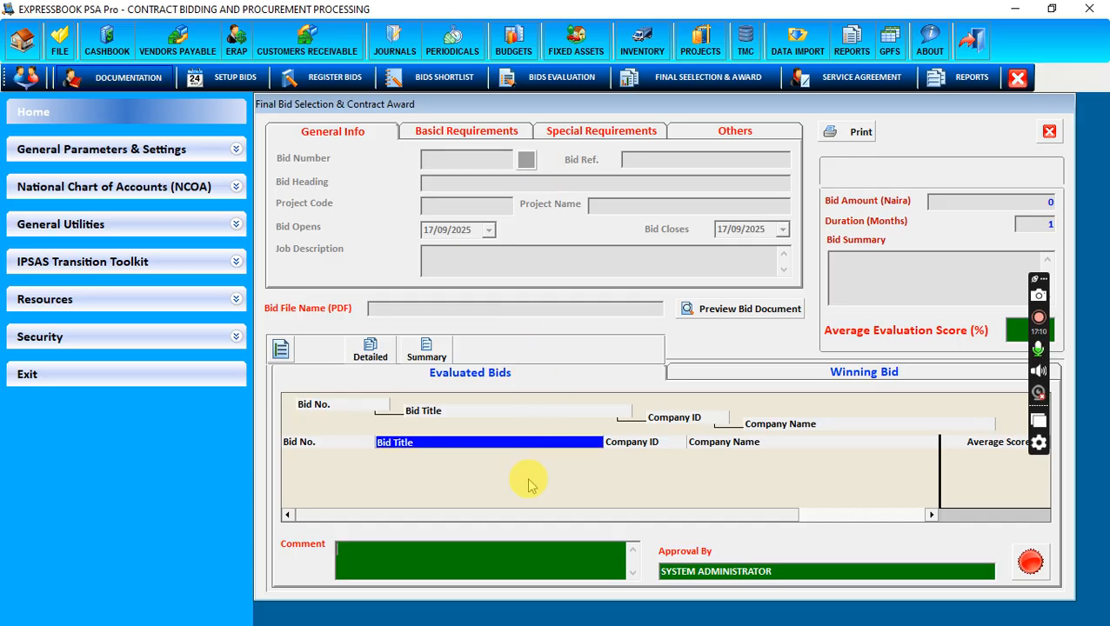
click(776, 493)
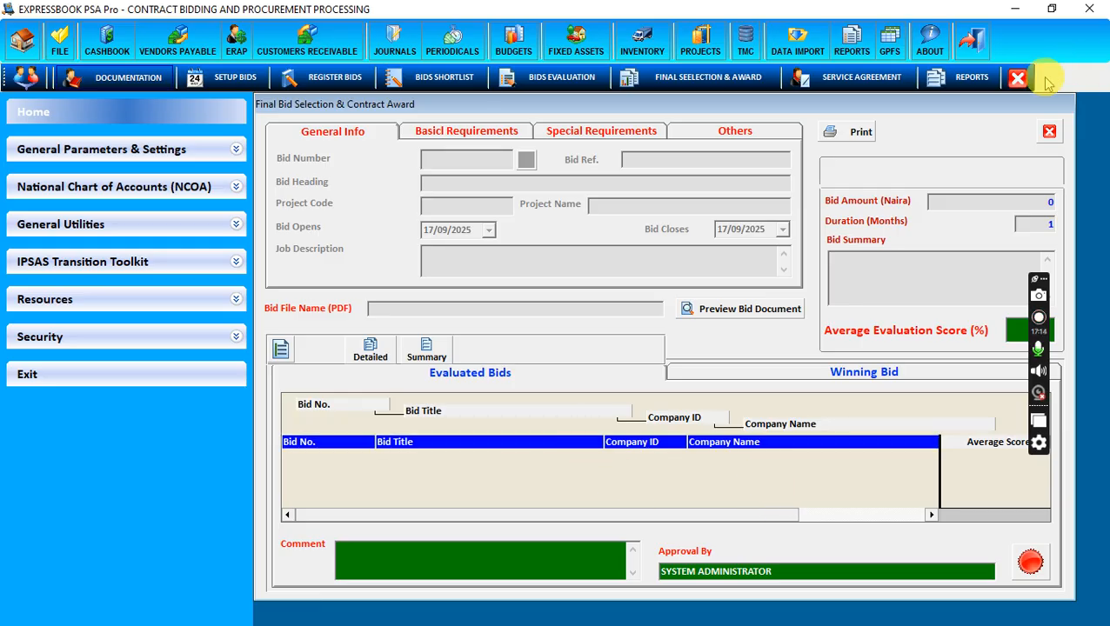
click(1048, 132)
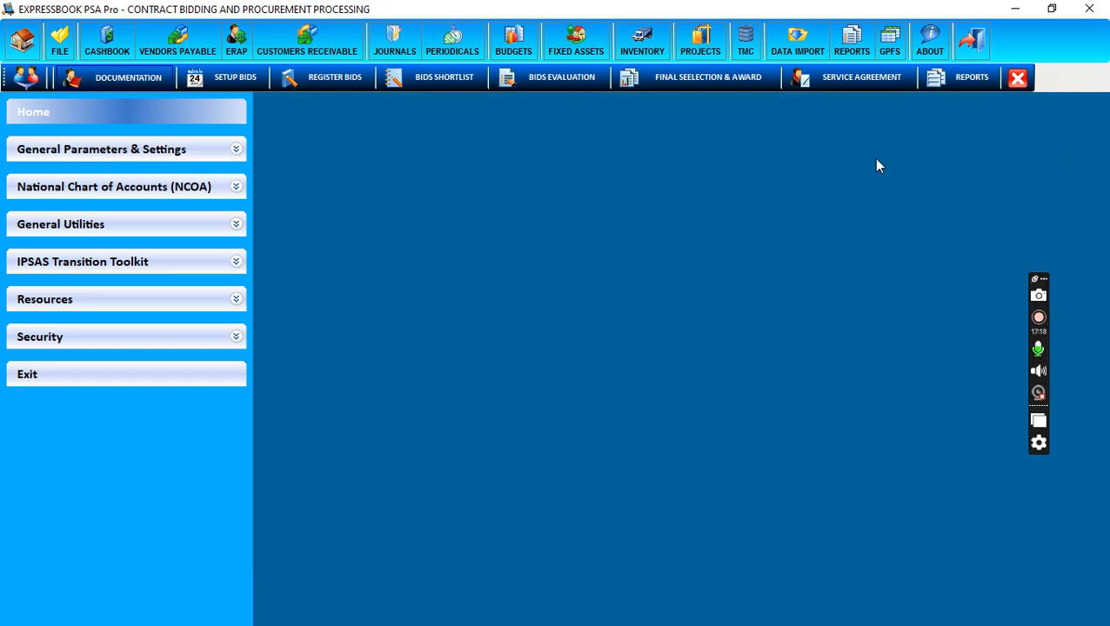
Step: Try the Service Agreement and Reports functions, and exit the Contract Bidding & Procurement Processing module
click(857, 82)
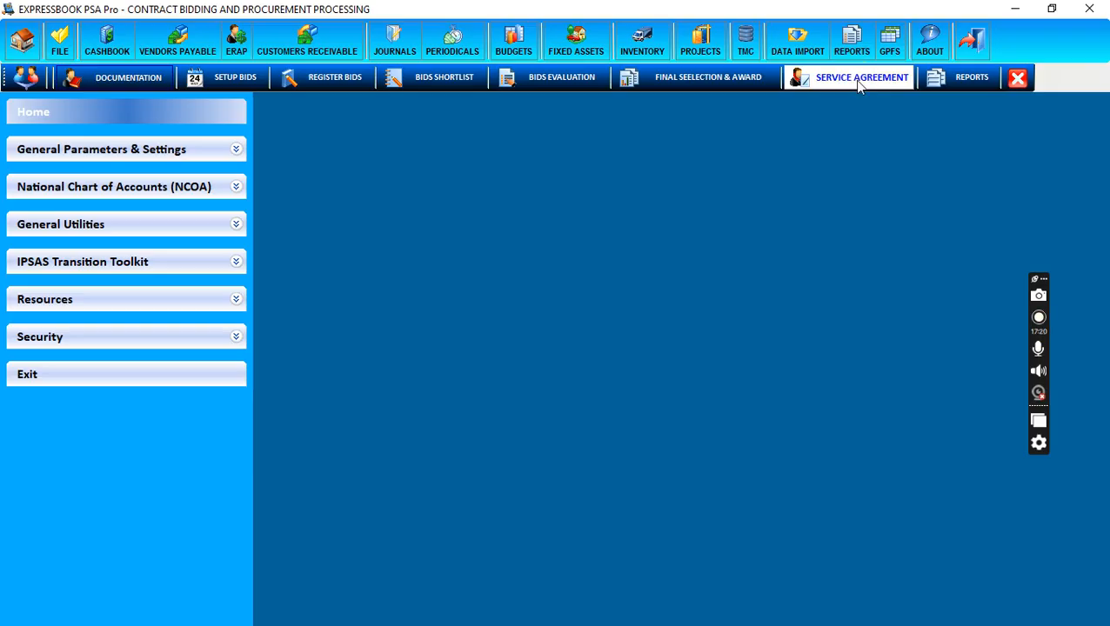
click(857, 82)
click(940, 78)
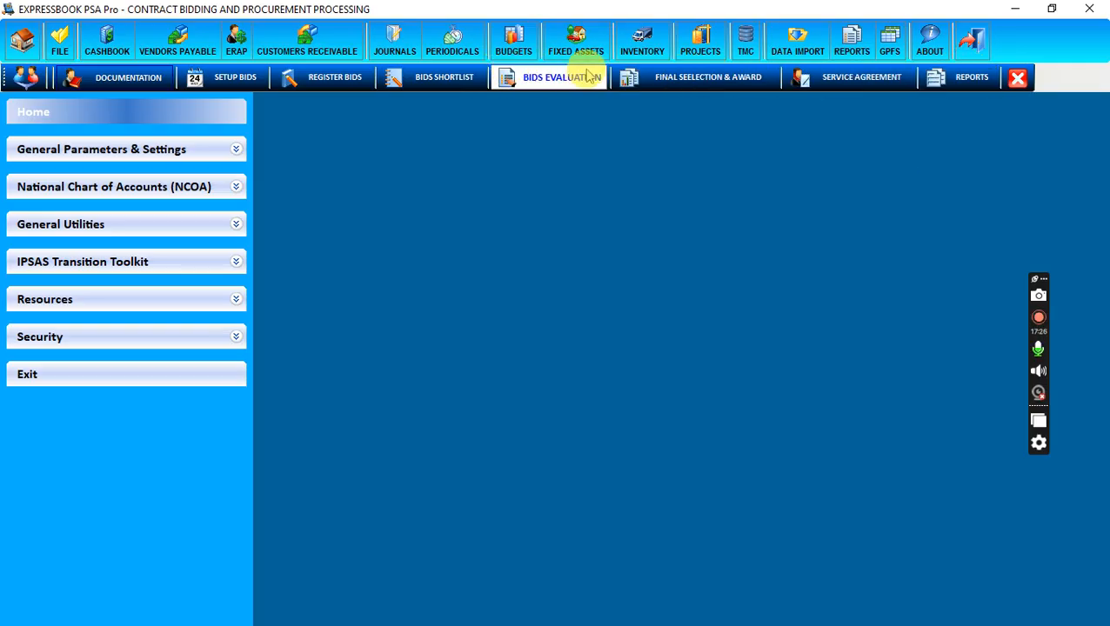
click(1018, 79)
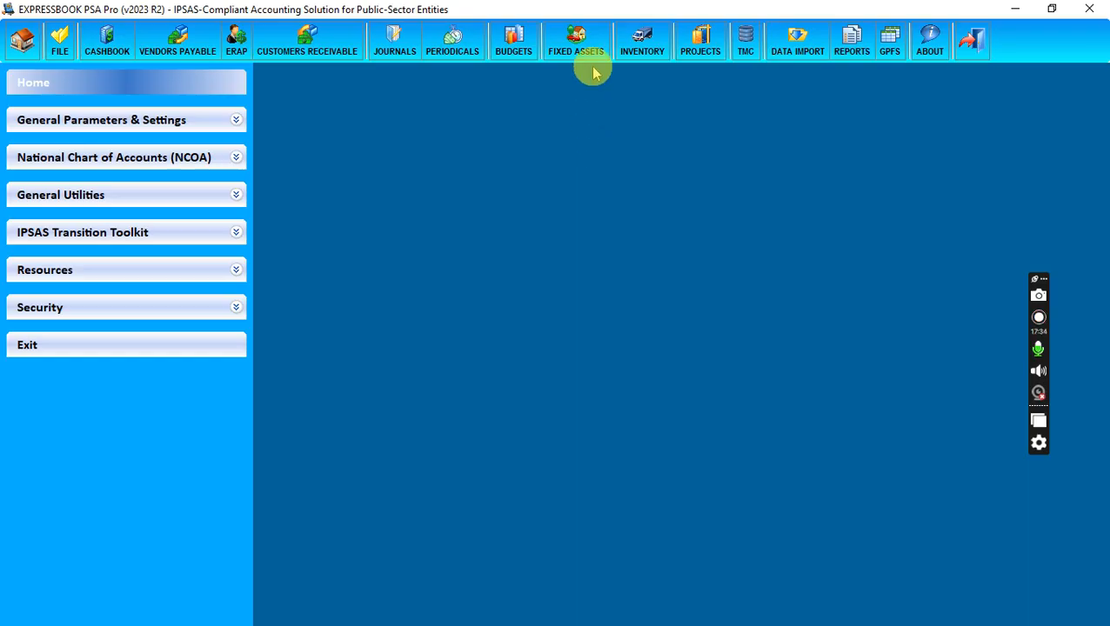
click(696, 54)
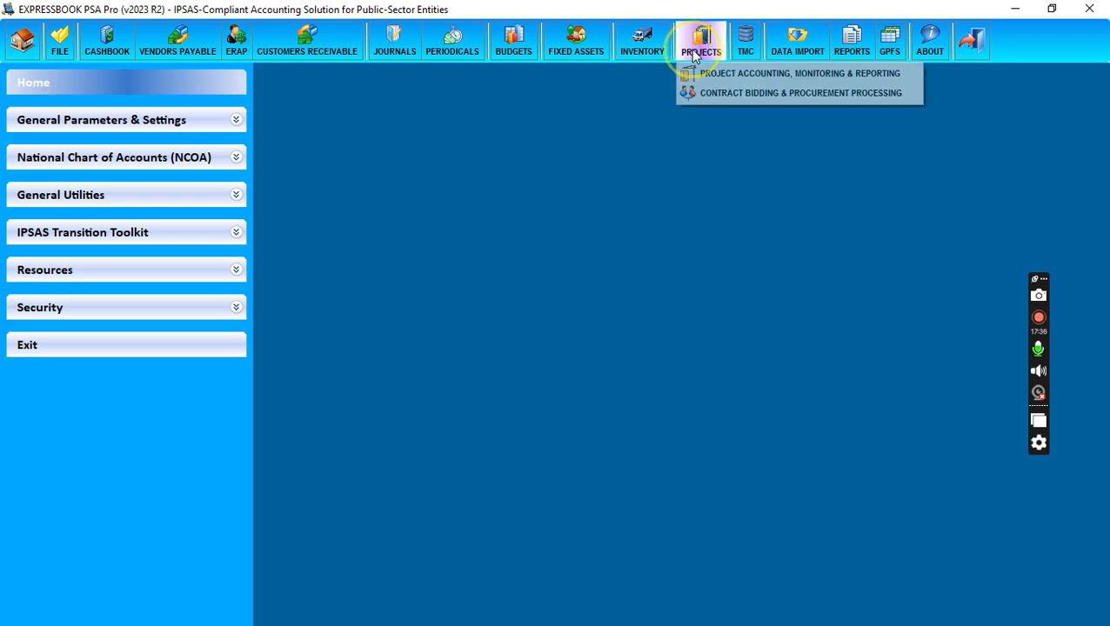
click(705, 93)
click(715, 93)
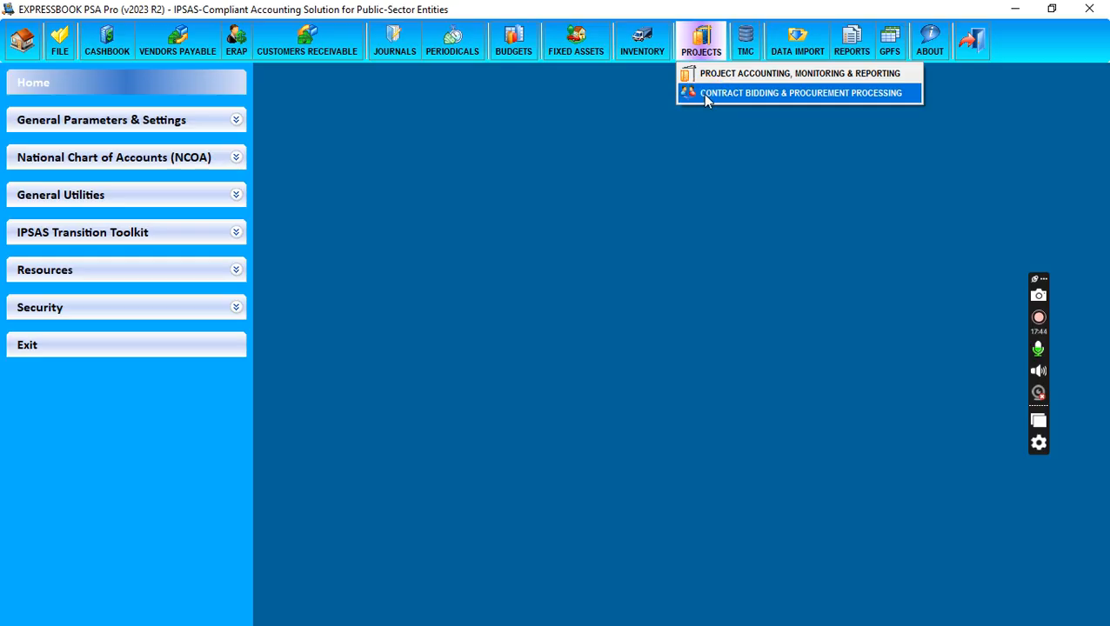
click(681, 171)
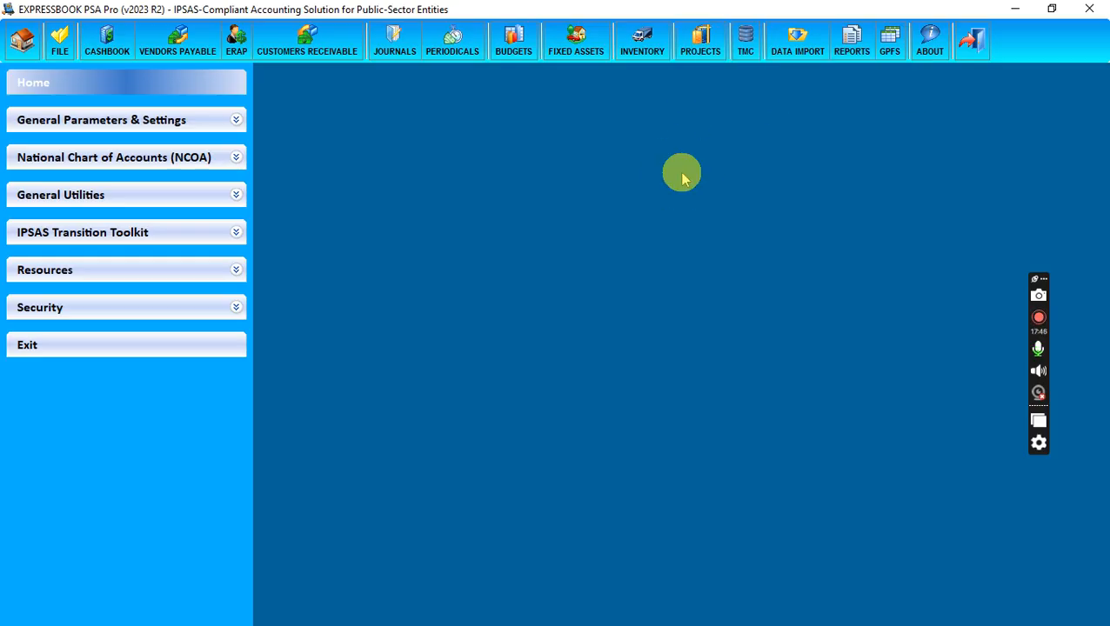
Step: View the Transactions Monitoring & Approval (TMA) form under transactions management, and close it
click(745, 54)
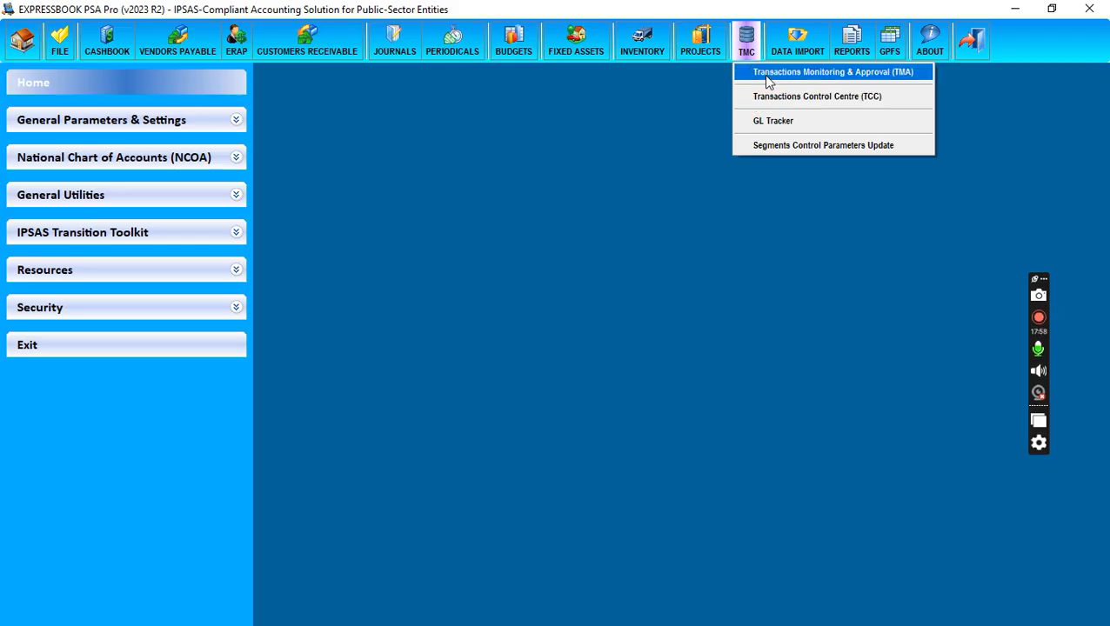
click(769, 82)
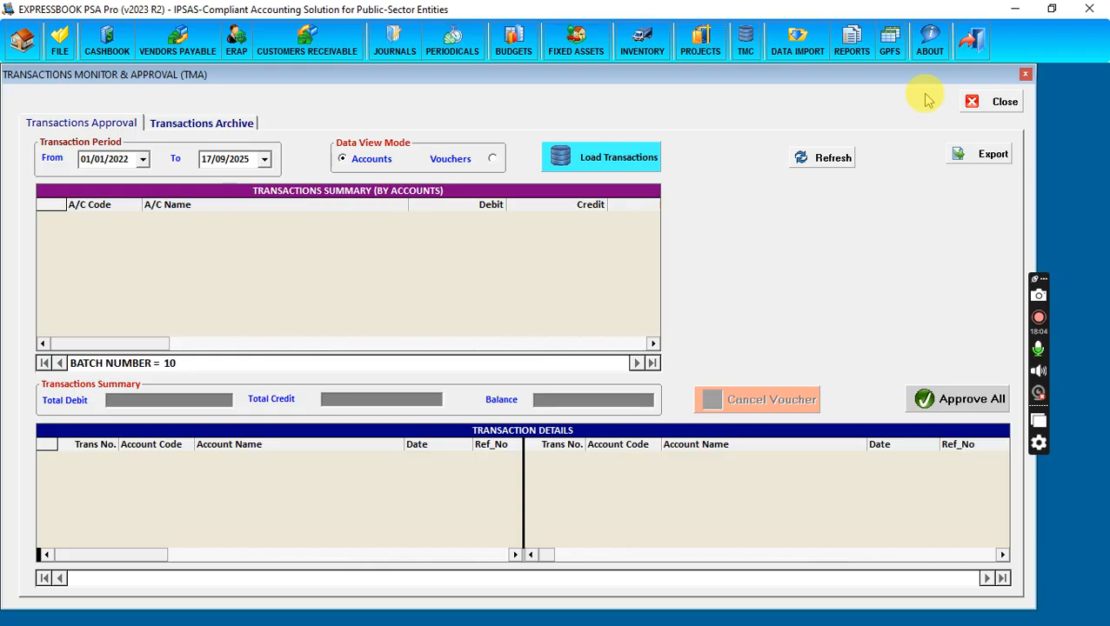
click(971, 101)
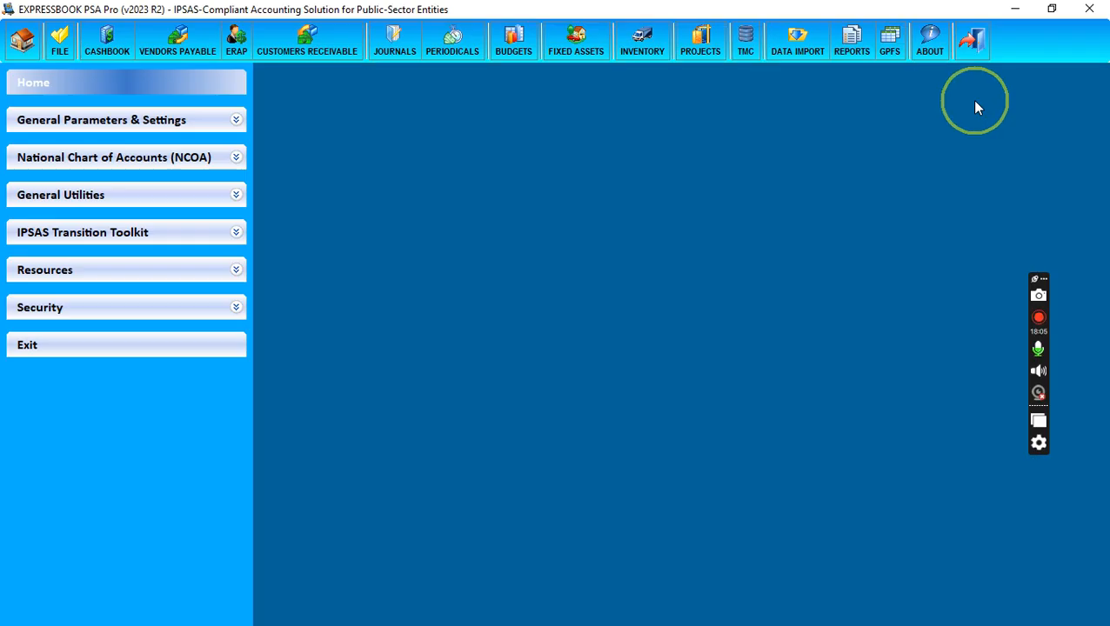
Step: Open the Transactions Control Centre (TCC) and look through the listed January 2022 transaction entries
click(748, 48)
click(764, 101)
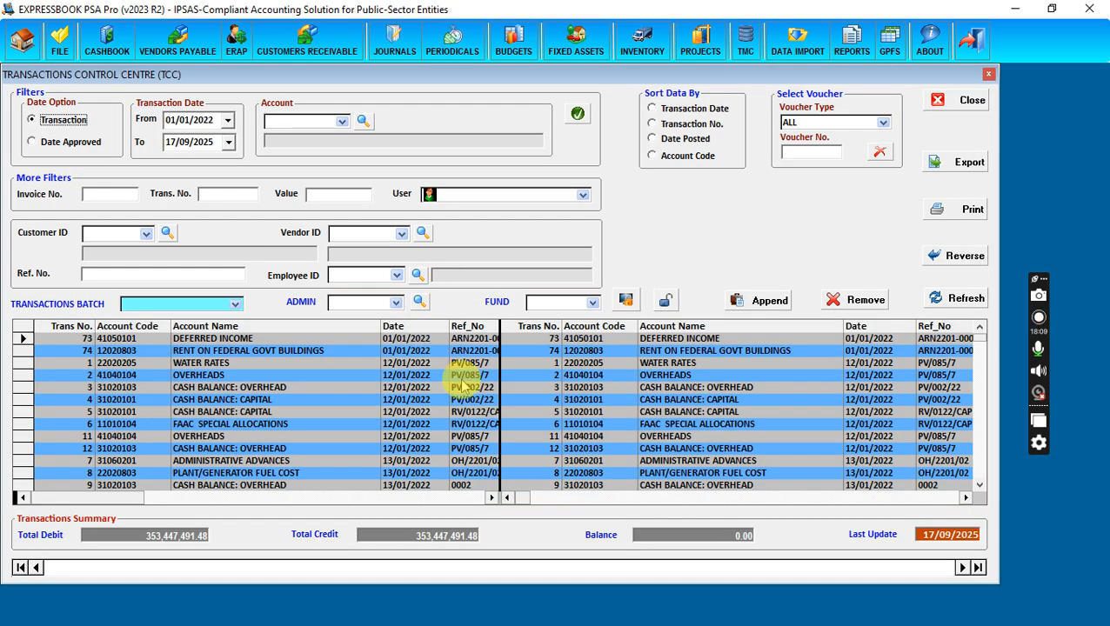
click(465, 387)
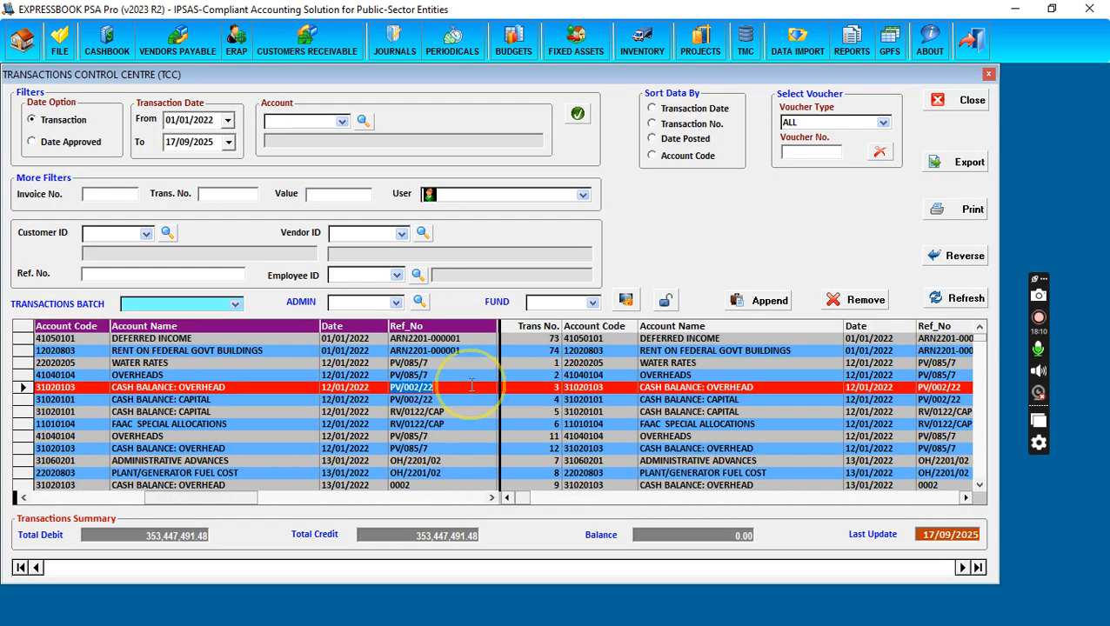
click(643, 436)
scroll(981, 453, down, 10)
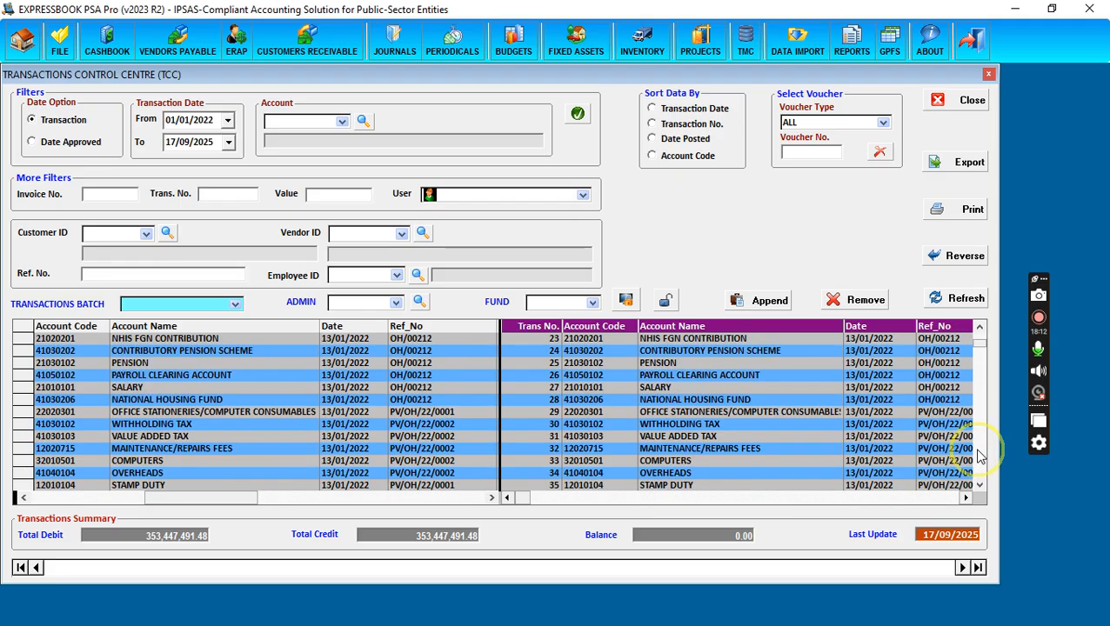
click(674, 423)
click(672, 400)
click(677, 363)
click(680, 375)
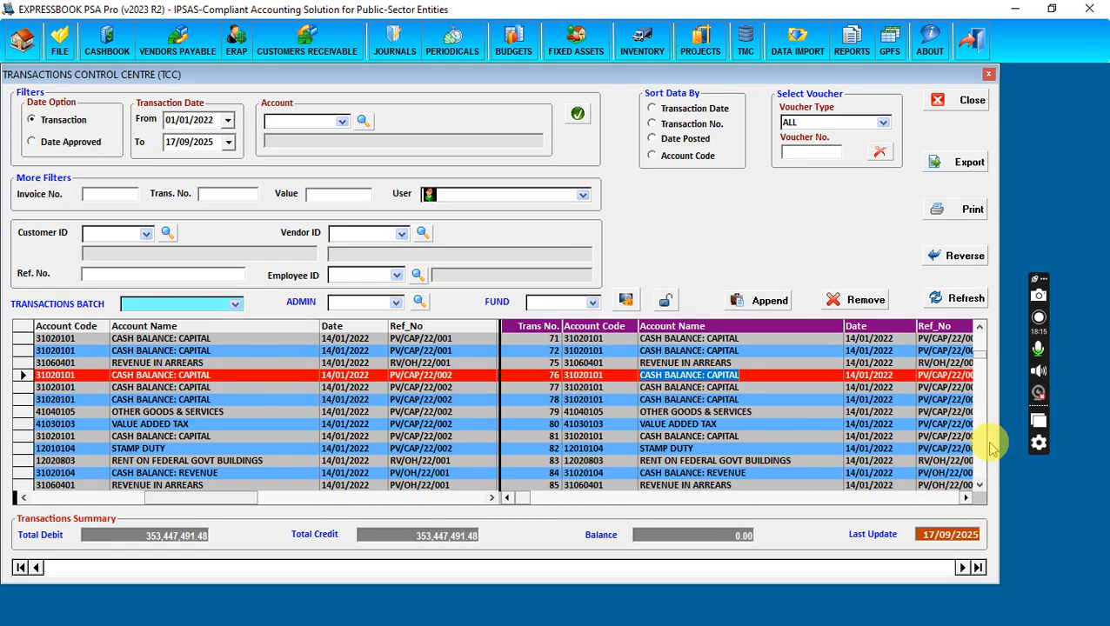
Step: Examine the transaction grid's columns through to the user name and company code, inspect a few more entries, and close the Transactions Control Centre
click(953, 498)
click(952, 497)
click(950, 499)
click(947, 499)
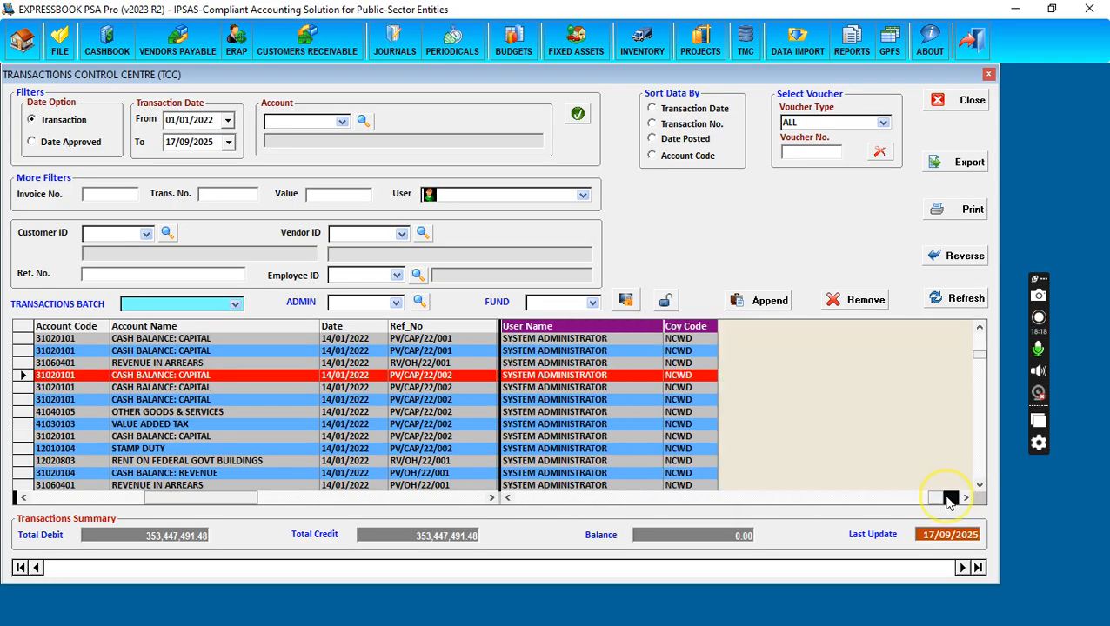
click(507, 497)
click(507, 498)
click(507, 498)
click(507, 498)
click(647, 415)
click(665, 449)
click(683, 413)
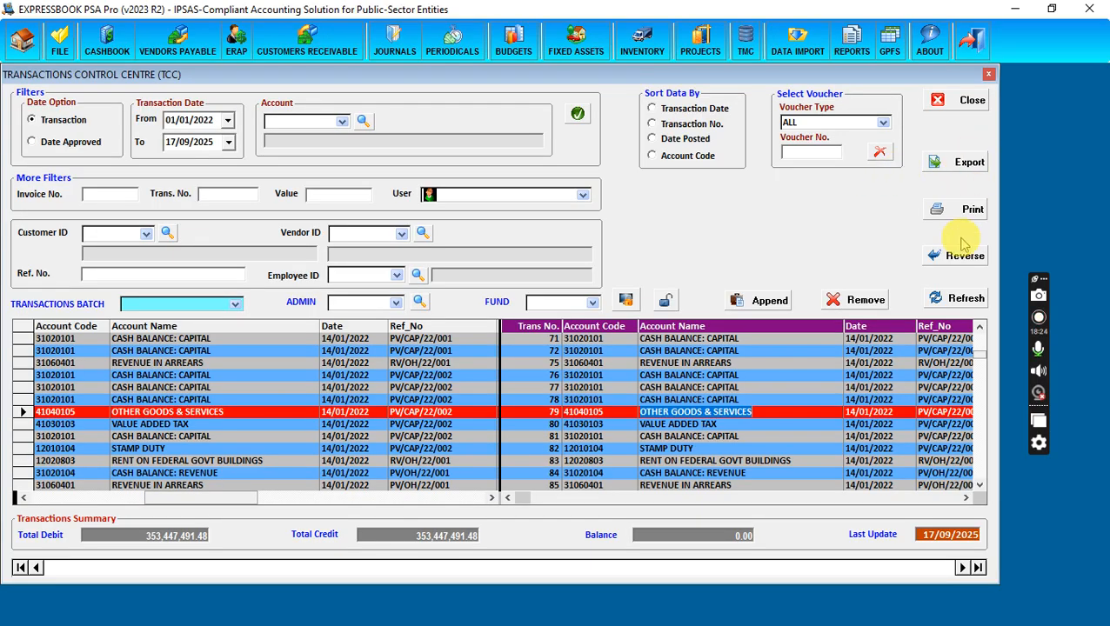
click(964, 114)
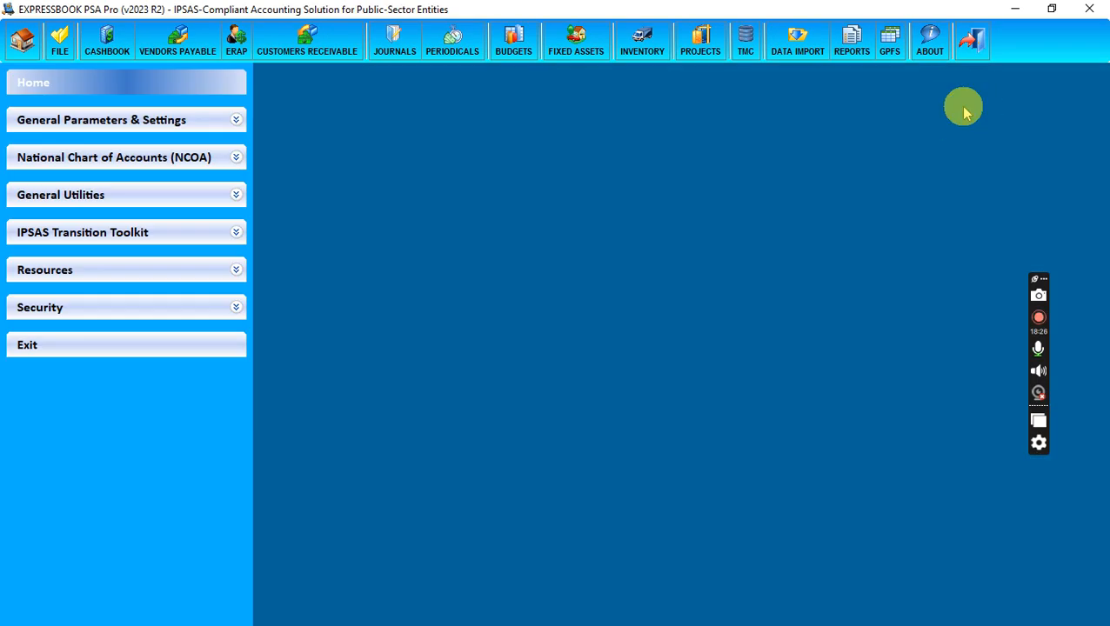
Step: View the GL Transactions Tracker with its period, grouping and NCOA filters, and close it
click(797, 39)
click(746, 39)
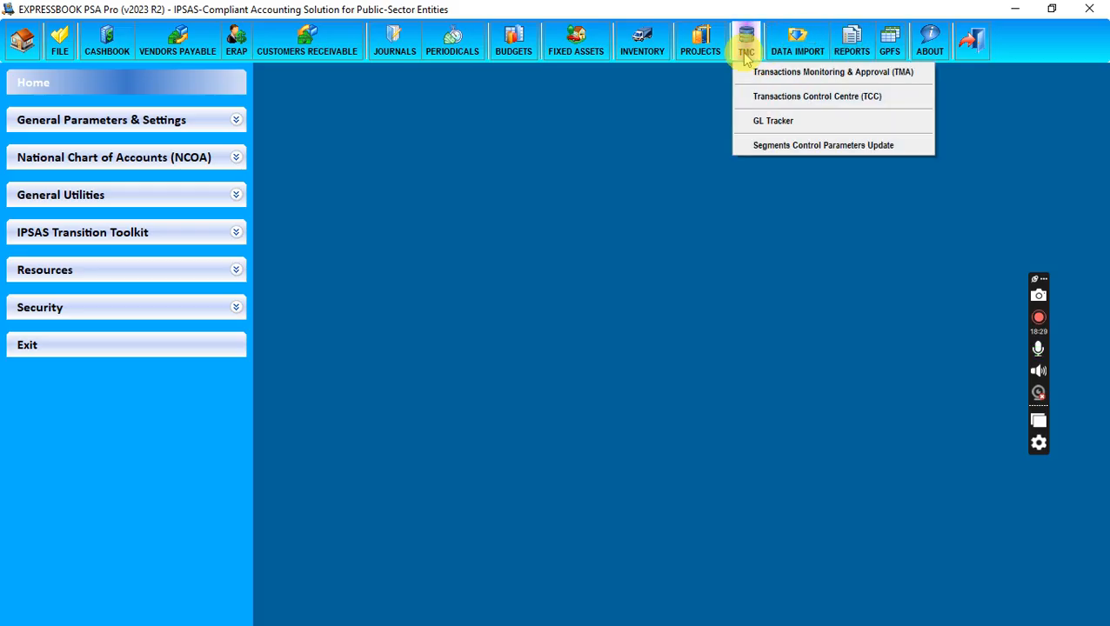
click(758, 119)
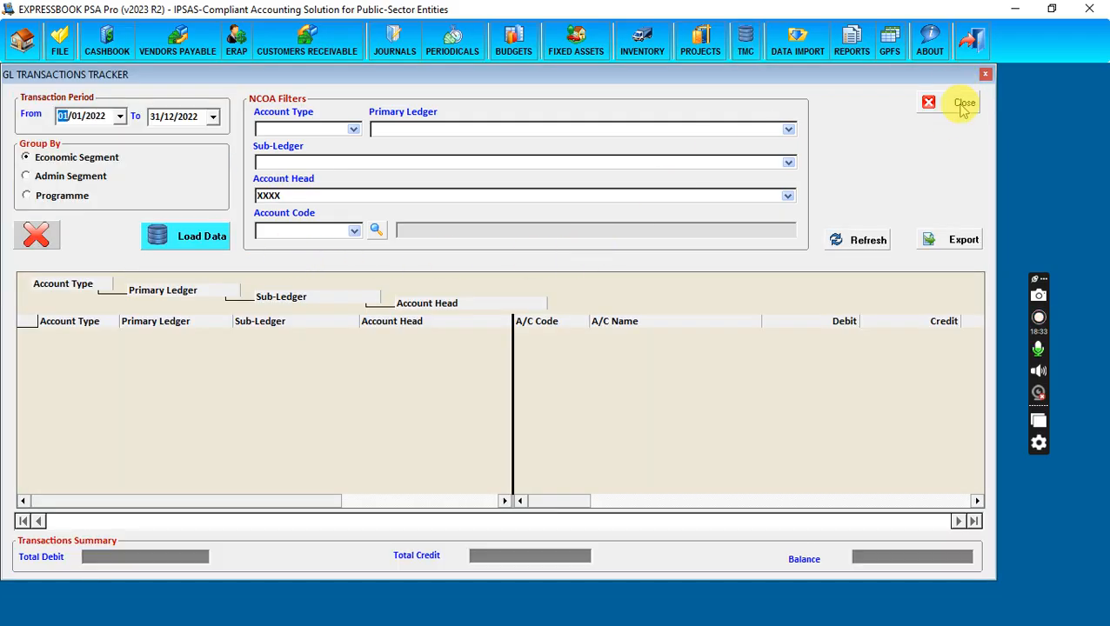
click(961, 104)
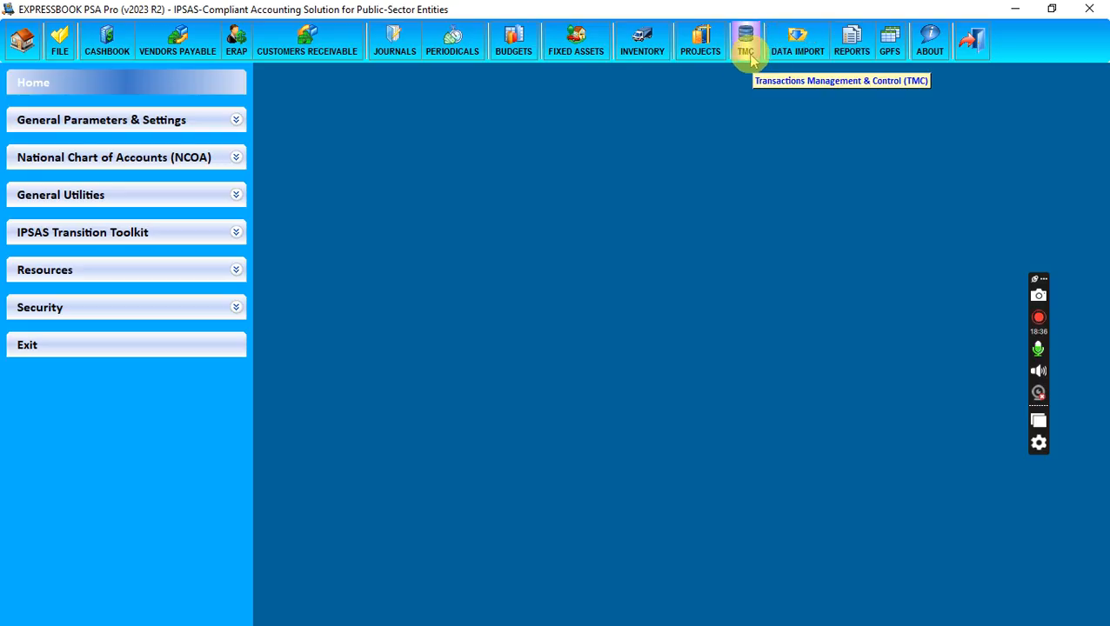
Step: View the Segments Control Parameters Update form with its classification, admin segment and voucher filters, and close it
click(745, 45)
click(777, 145)
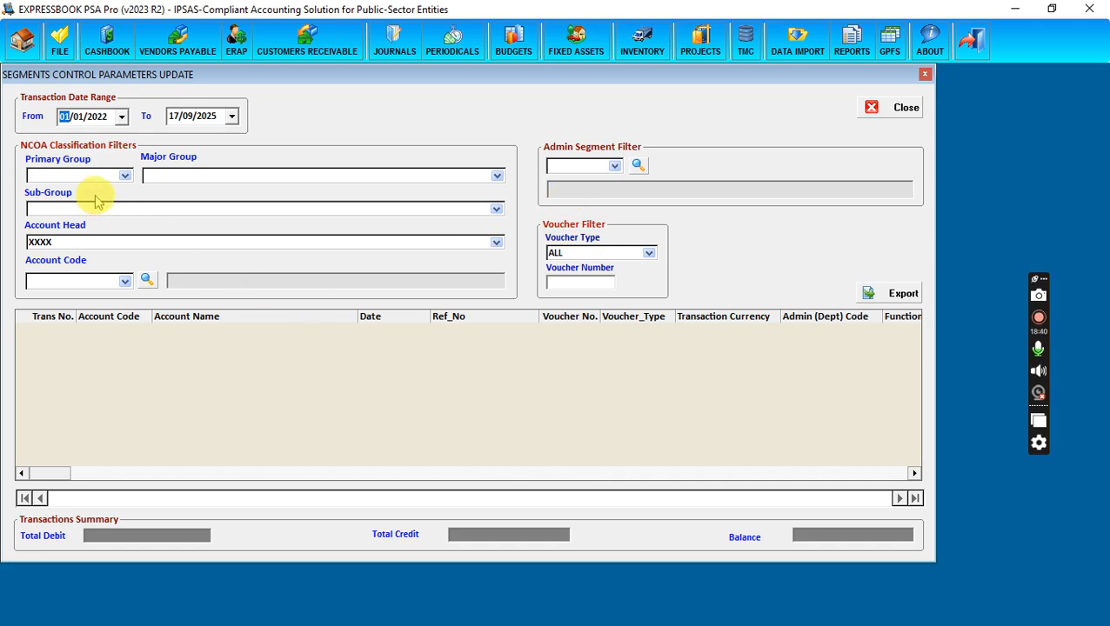
click(897, 113)
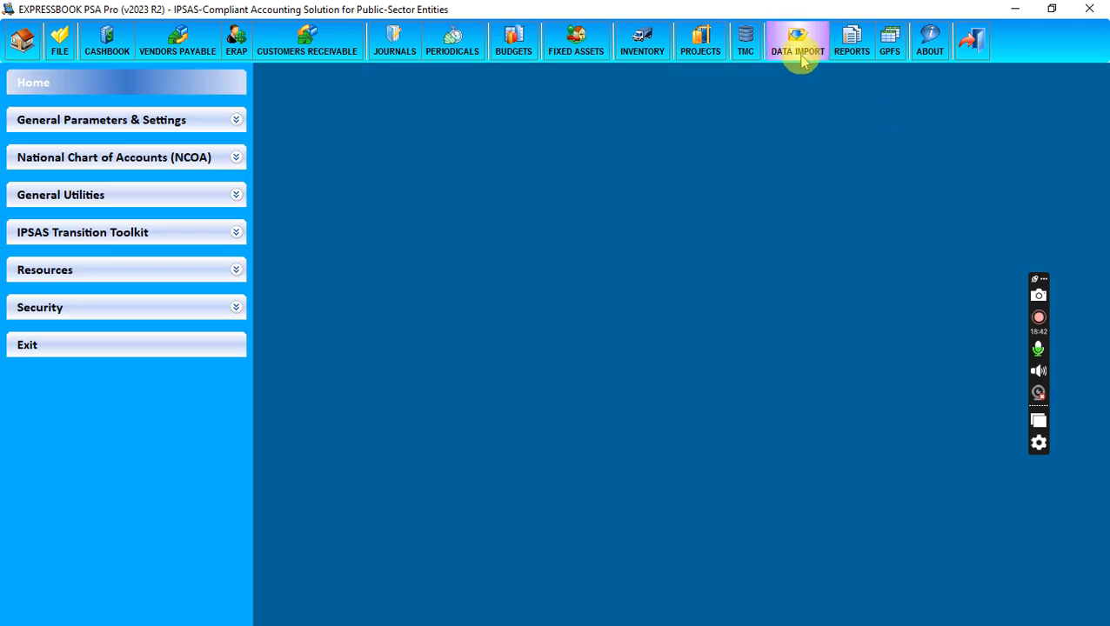
Step: Review the TMC module's functions for transaction monitoring and approval, control centre, GL tracker and segment parameter updates
click(747, 47)
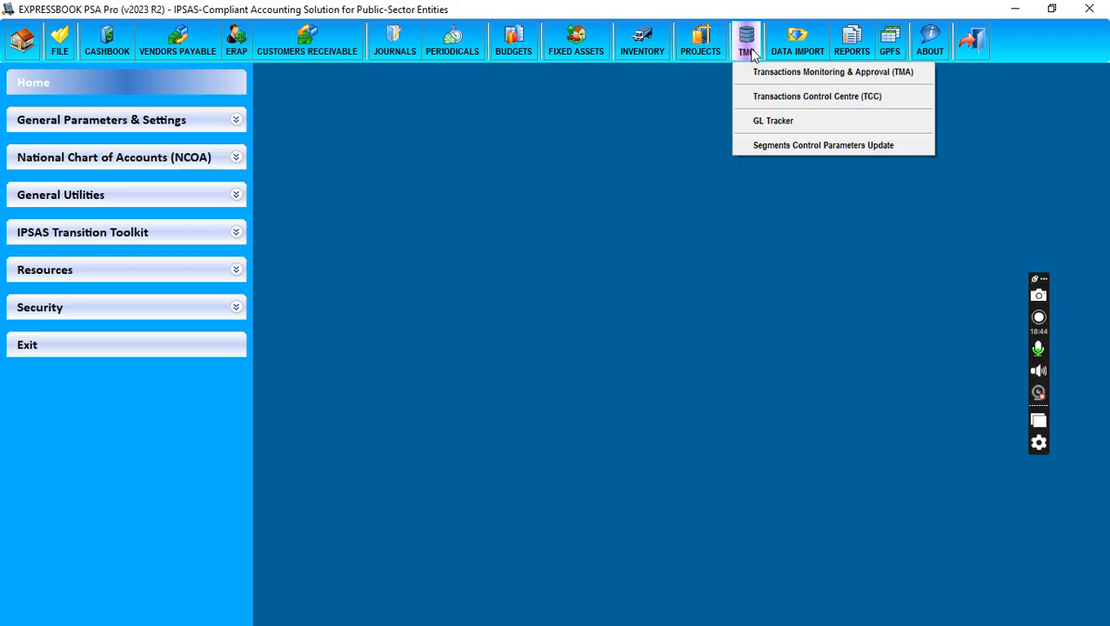
click(771, 122)
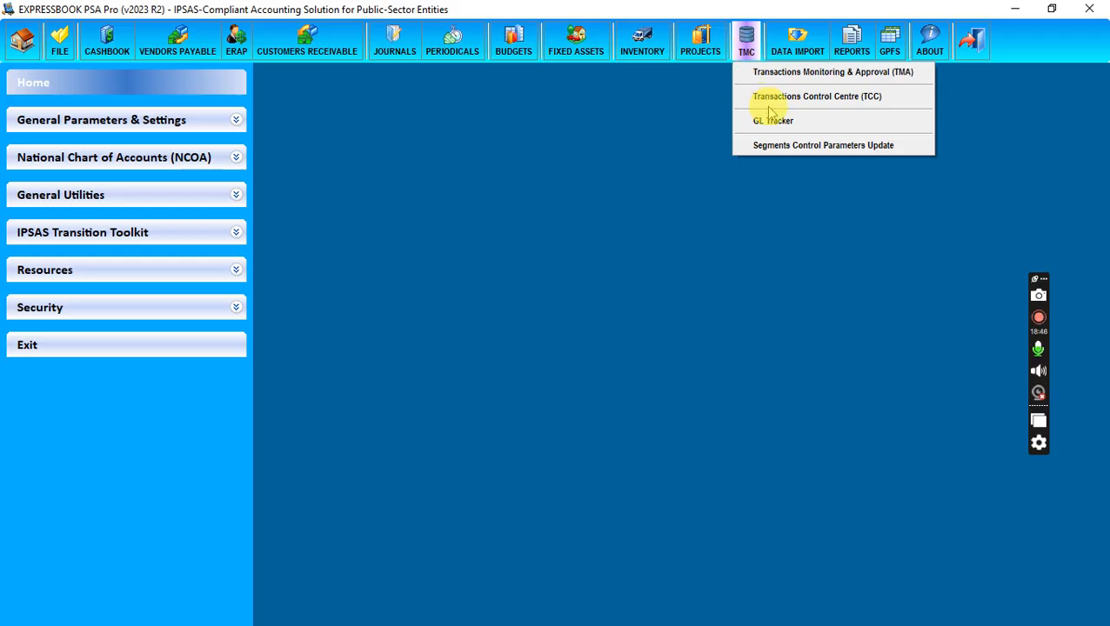
click(718, 256)
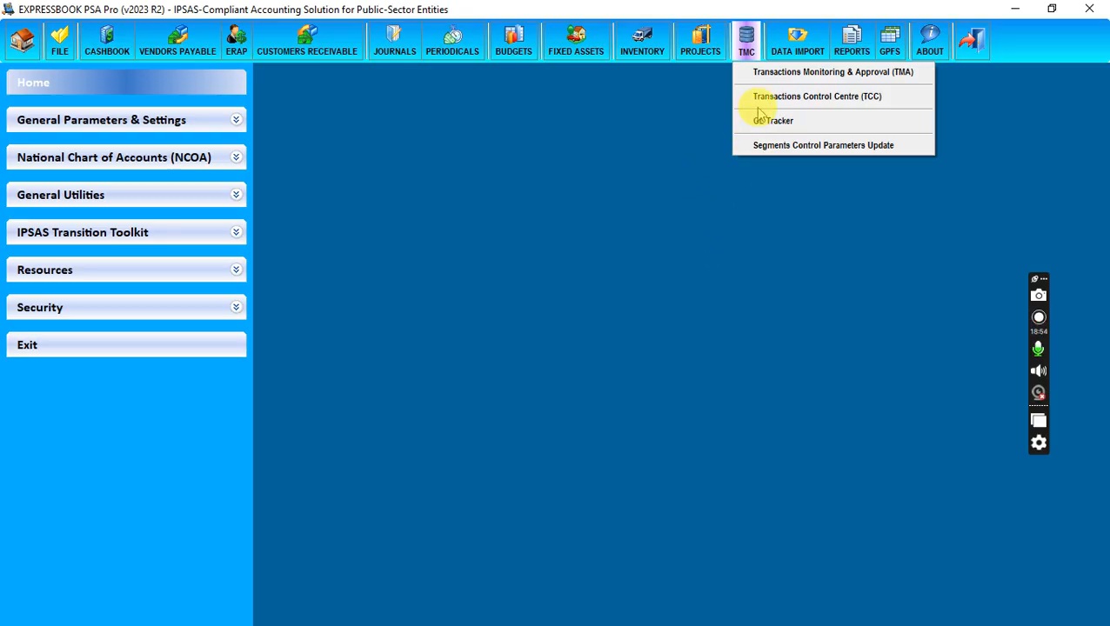
click(661, 178)
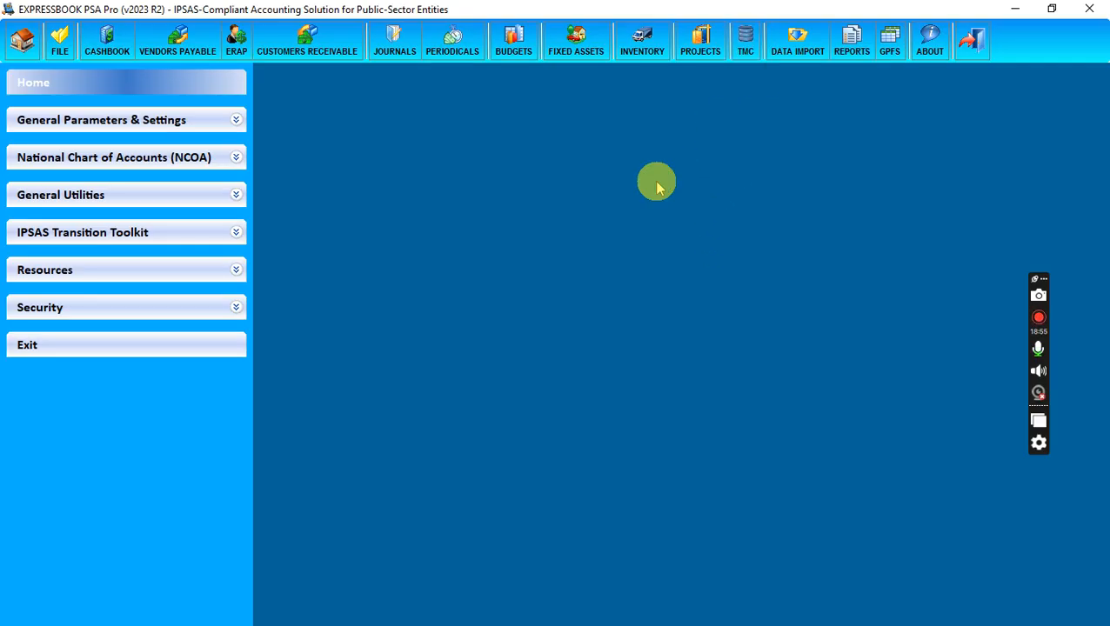
Step: Review the data import options for purchase invoice, cash payment and cash receipt vouchers
click(799, 50)
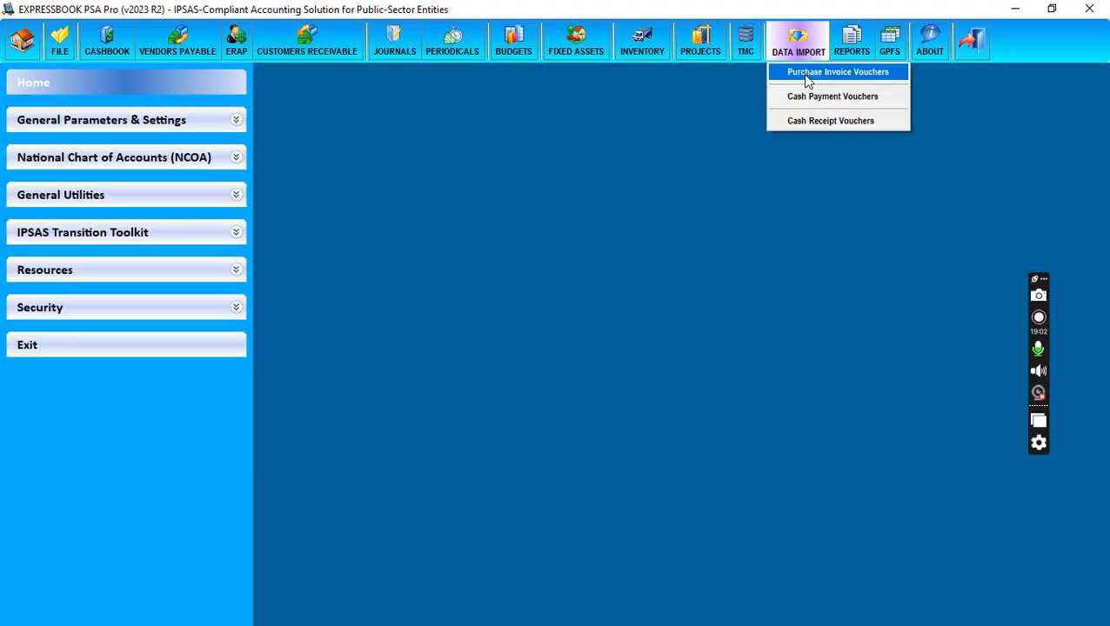
click(809, 101)
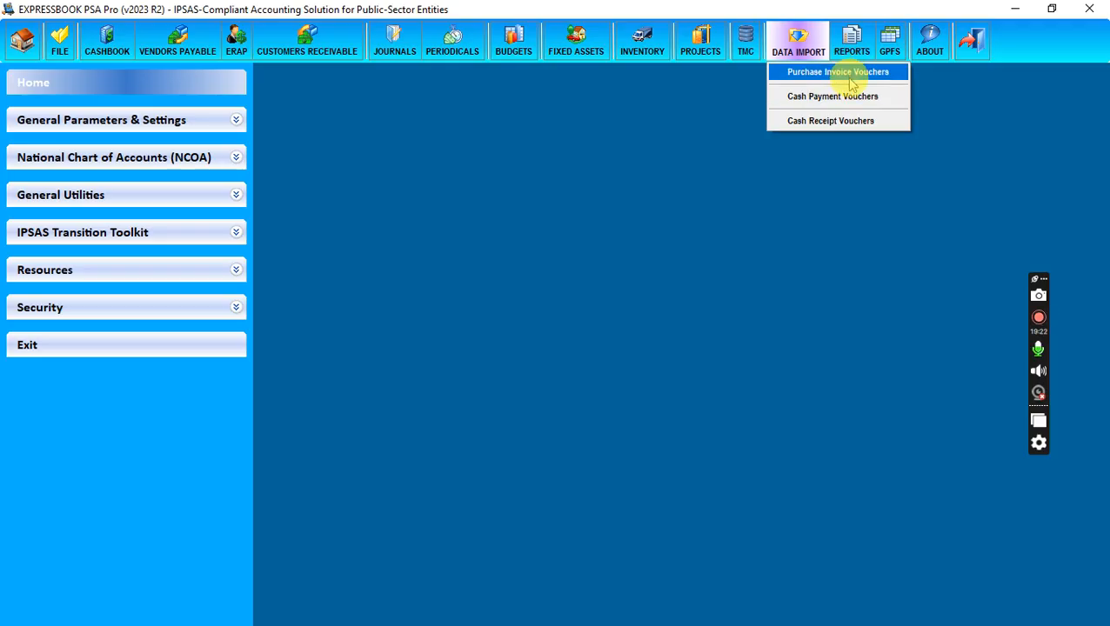
click(824, 120)
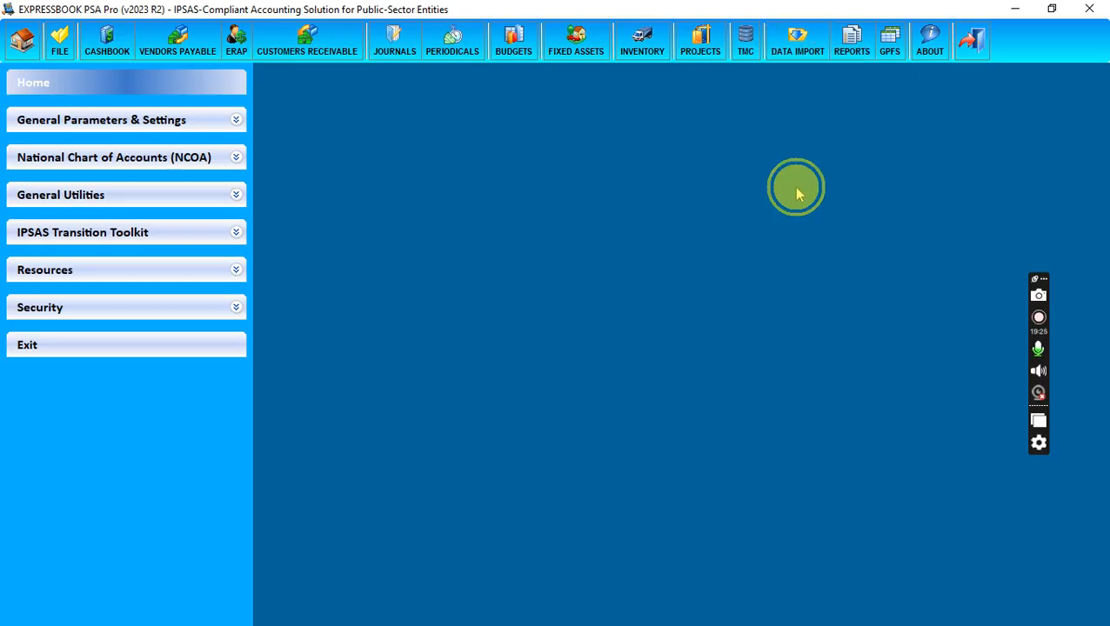
click(799, 57)
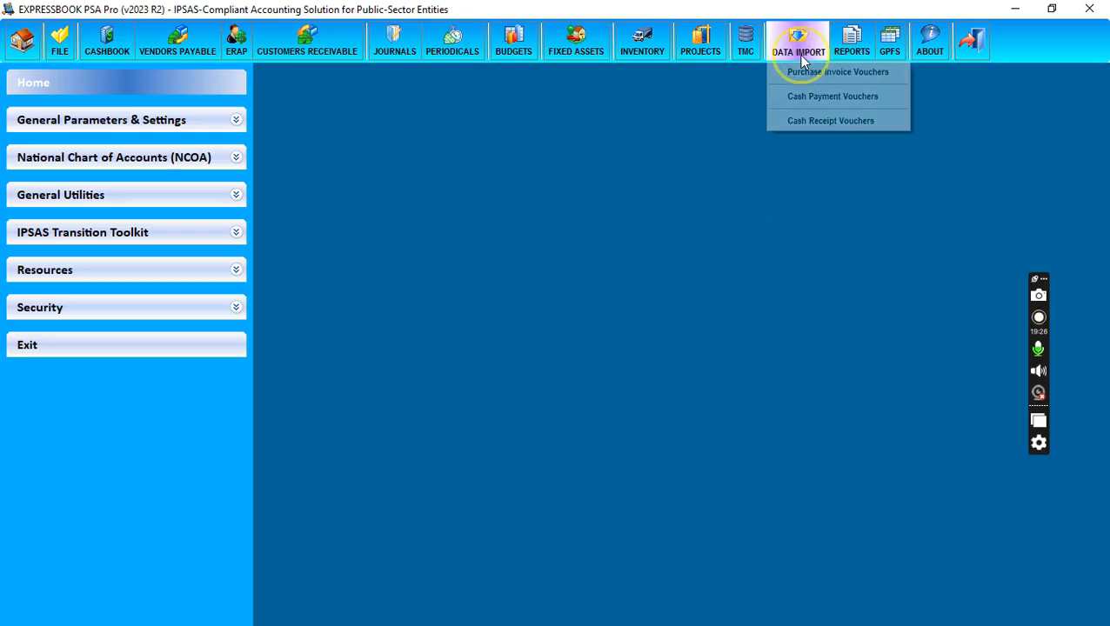
click(700, 168)
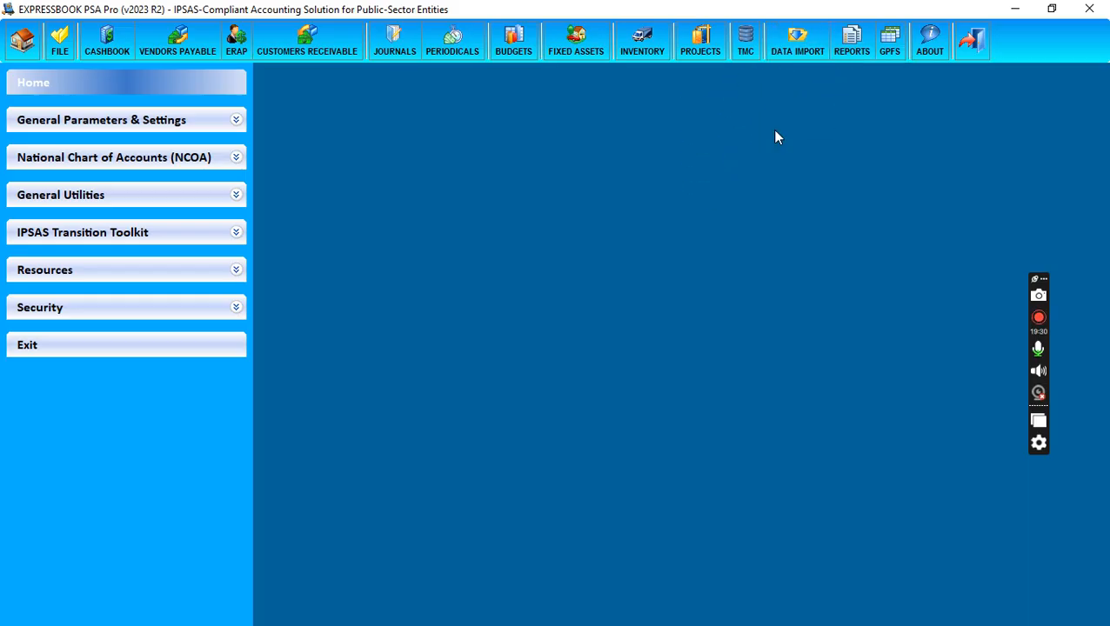
click(813, 54)
Step: Look through the available accounting reports and the GPFS statements of financial performance and position with their notes
click(852, 51)
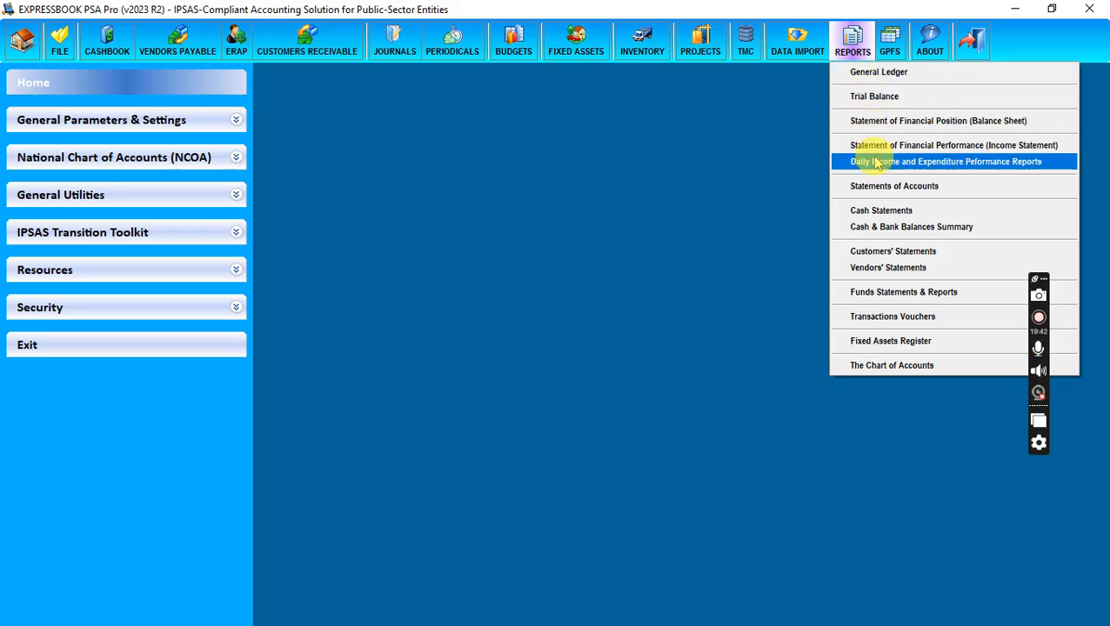
click(748, 308)
click(891, 53)
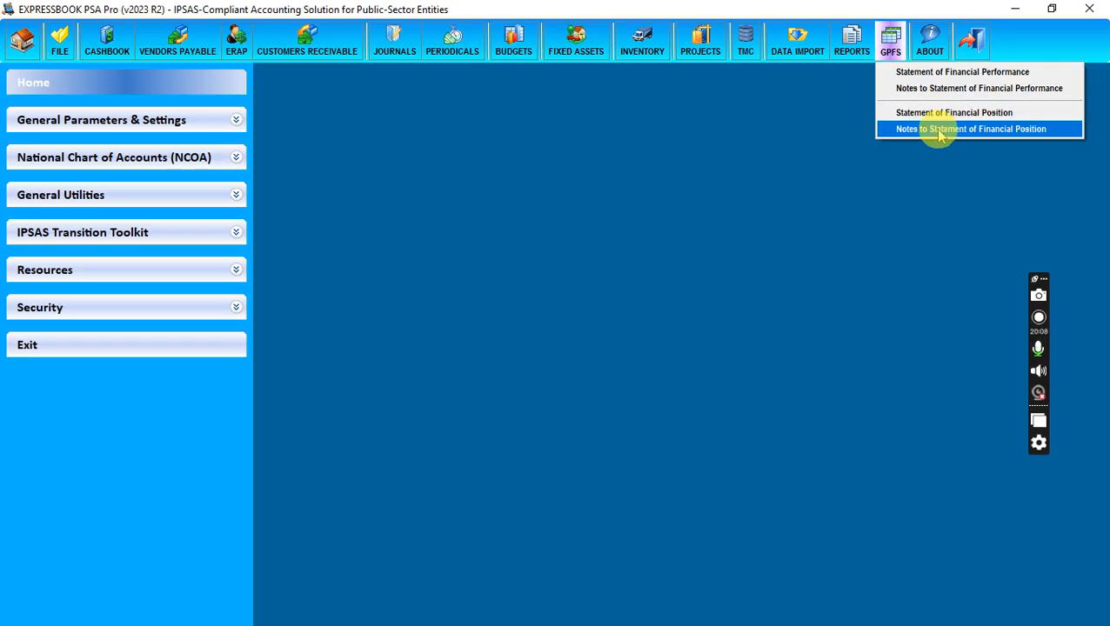
click(841, 166)
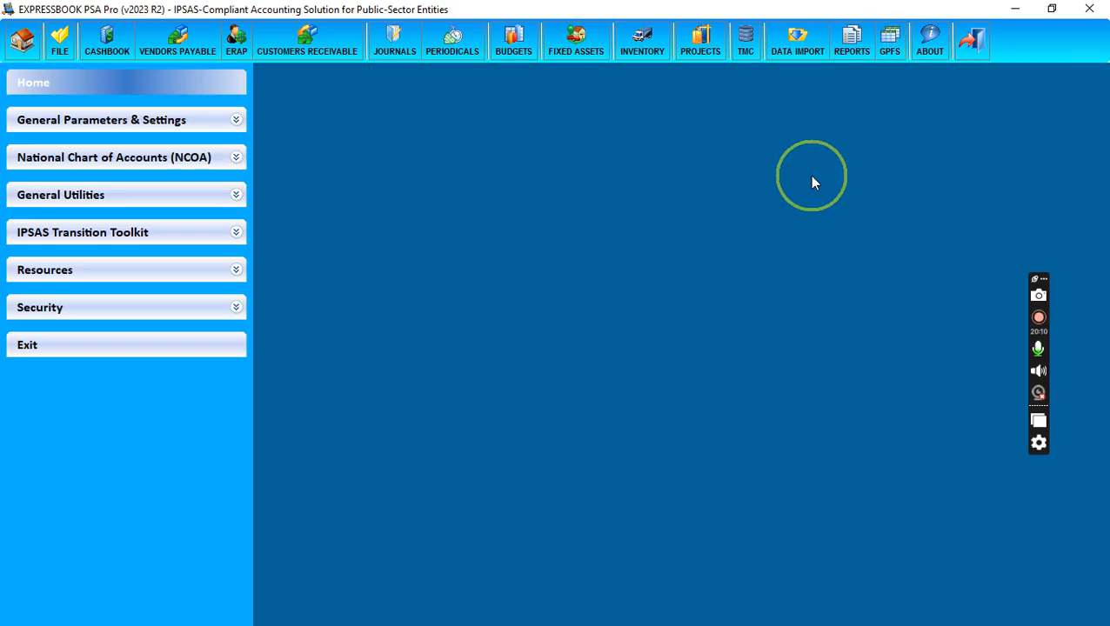
Step: View and close the product's version and licence information, and look over the database, backup, restore and printer setup options
click(931, 42)
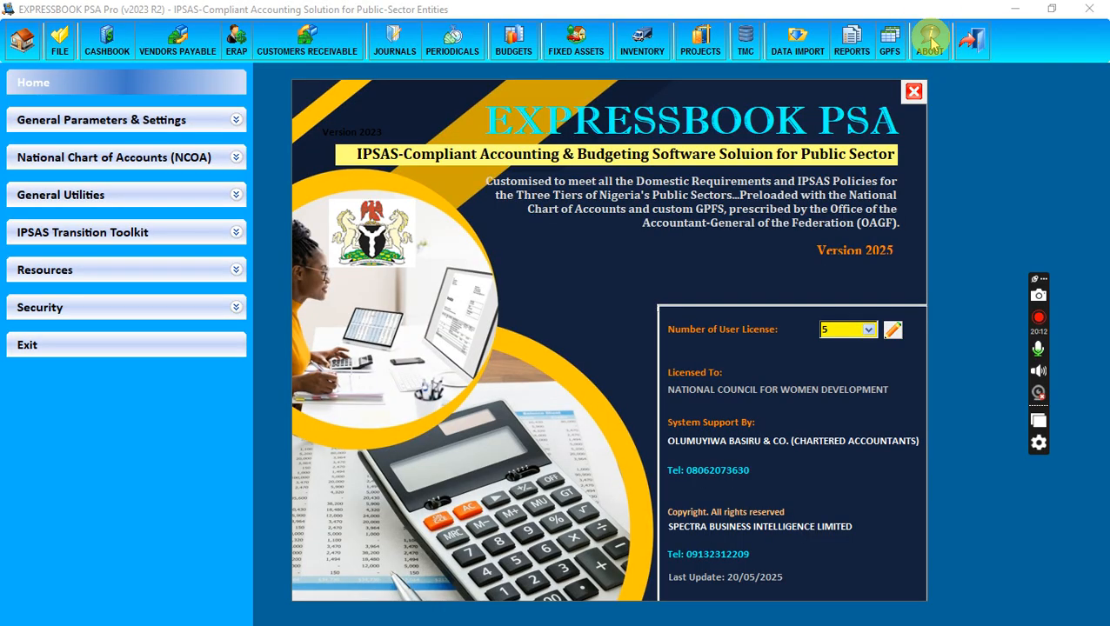
click(913, 92)
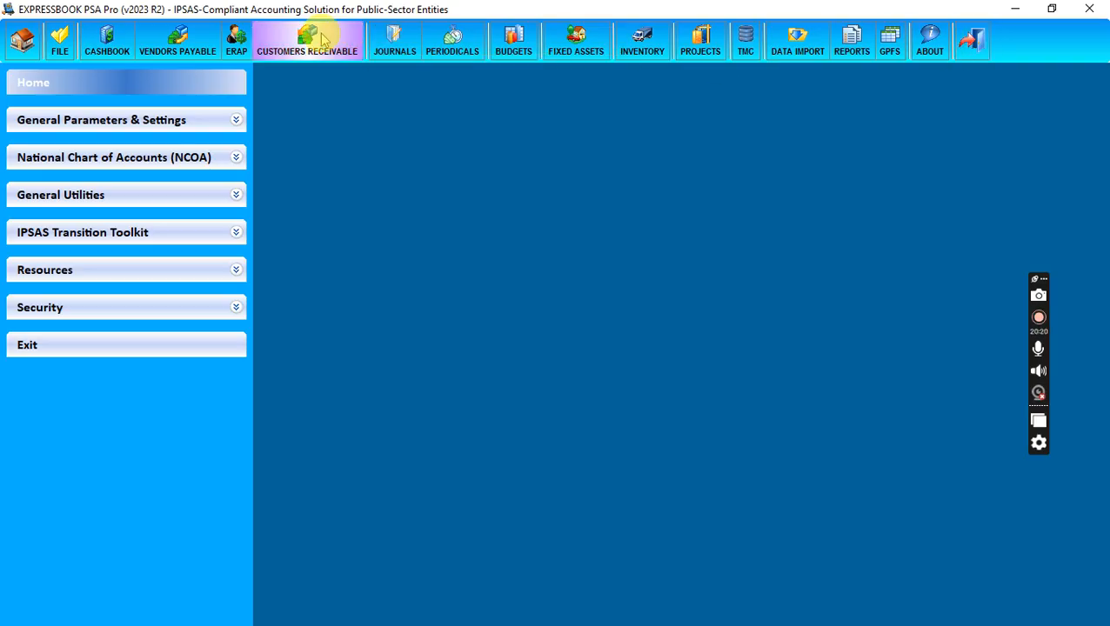
click(62, 55)
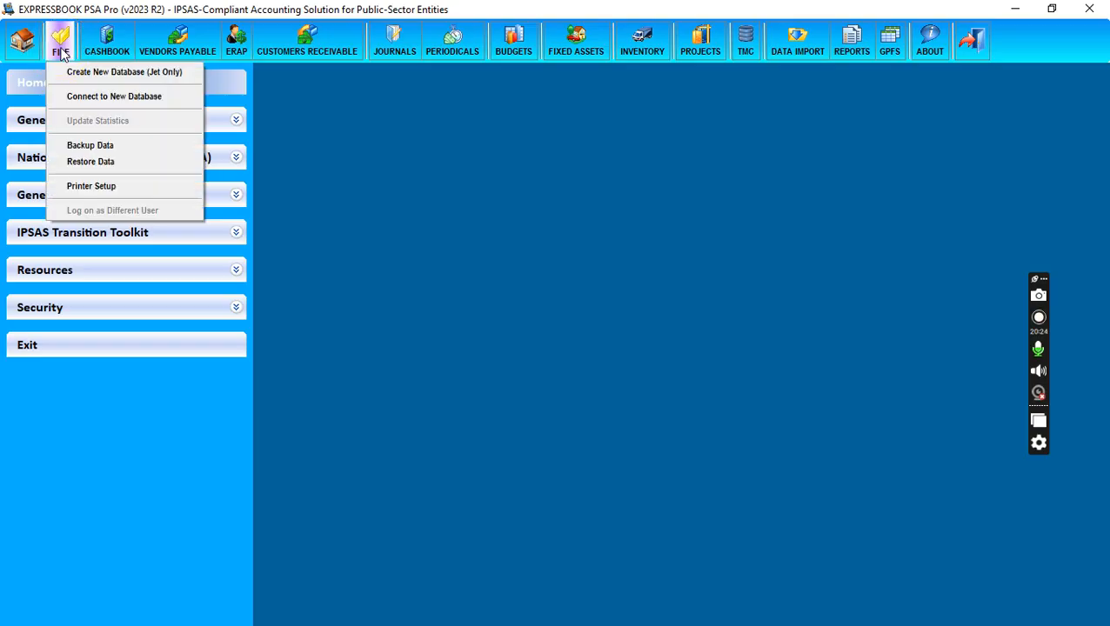
click(375, 128)
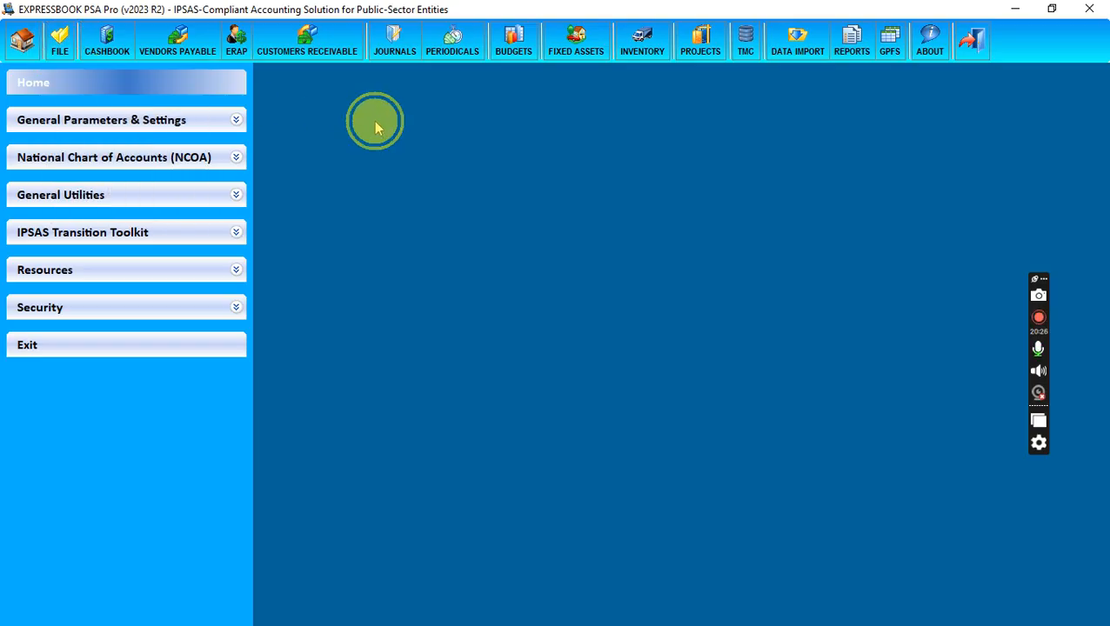